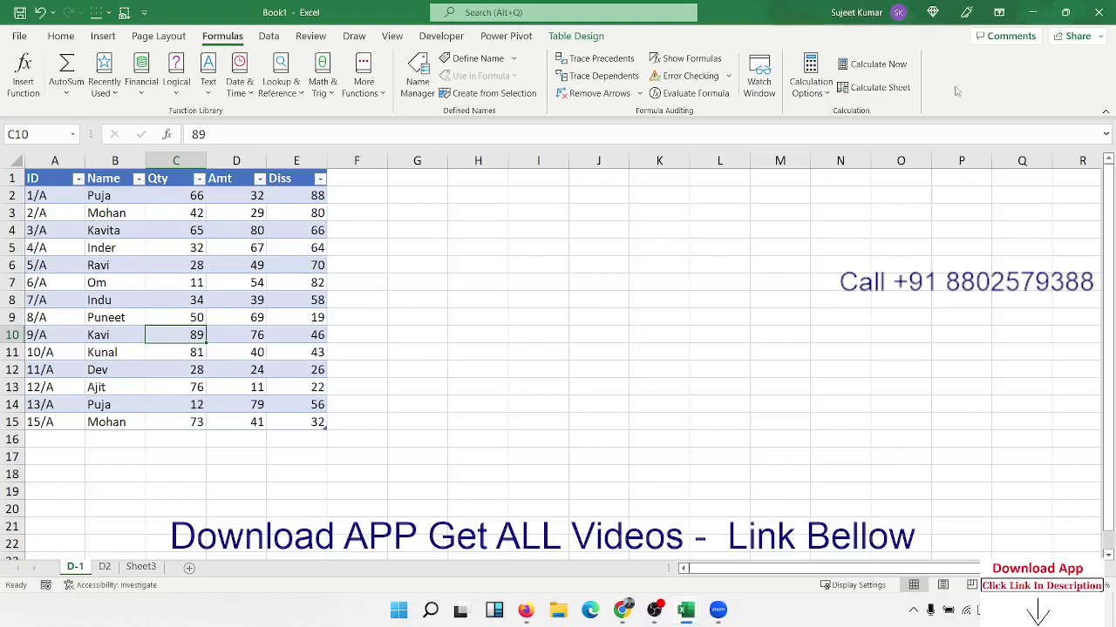
Compare the D-1 and D2 tables, checking D2's 19/A and 31/A IDs and yellow 5/B, 7/B, 10/B rows
{"action": "left_click", "coordinate": [105, 568]}
{"action": "left_click", "coordinate": [84, 573]}
{"action": "mouse_move", "coordinate": [52, 181]}
{"action": "left_mouse_down"}
{"action": "mouse_move", "coordinate": [251, 263]}
{"action": "mouse_move", "coordinate": [312, 406]}
{"action": "left_mouse_up"}
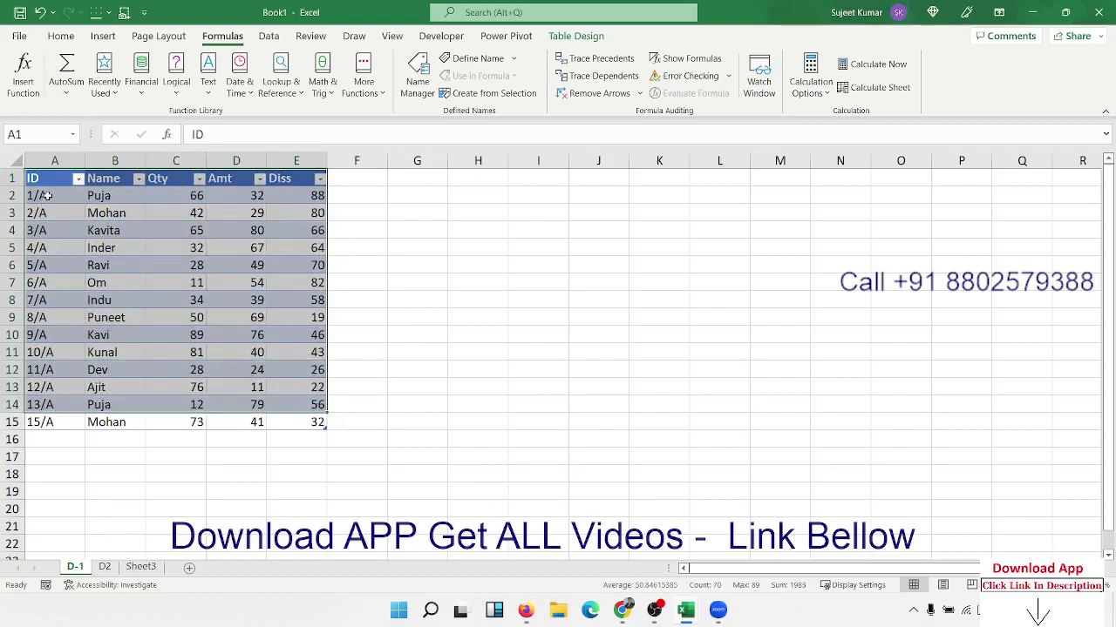
{"action": "left_click", "coordinate": [105, 567]}
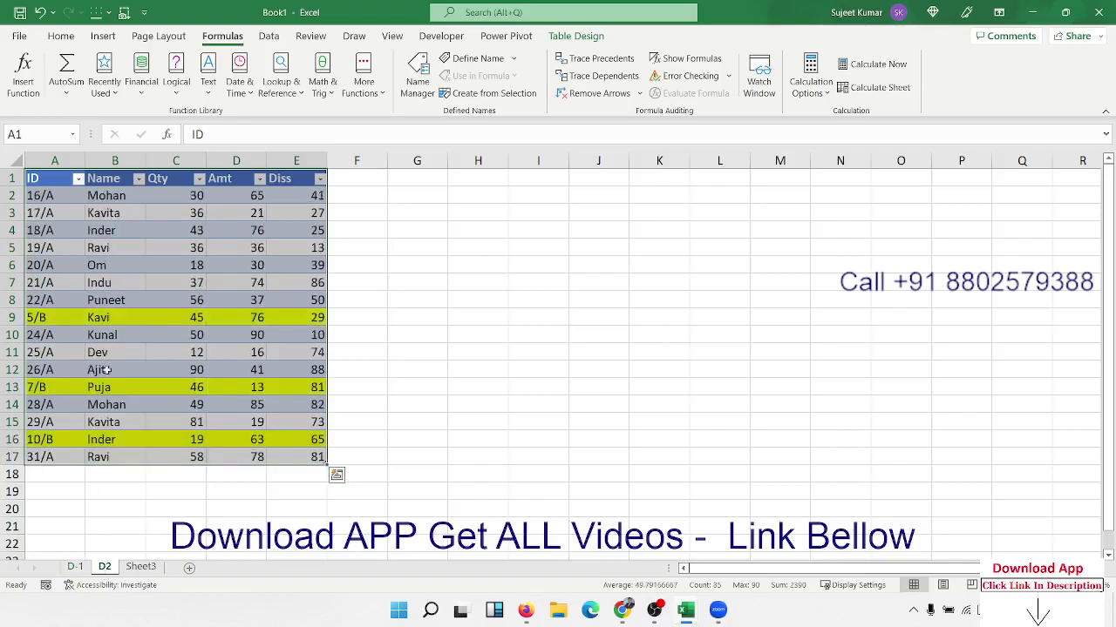
{"action": "left_click", "coordinate": [67, 249]}
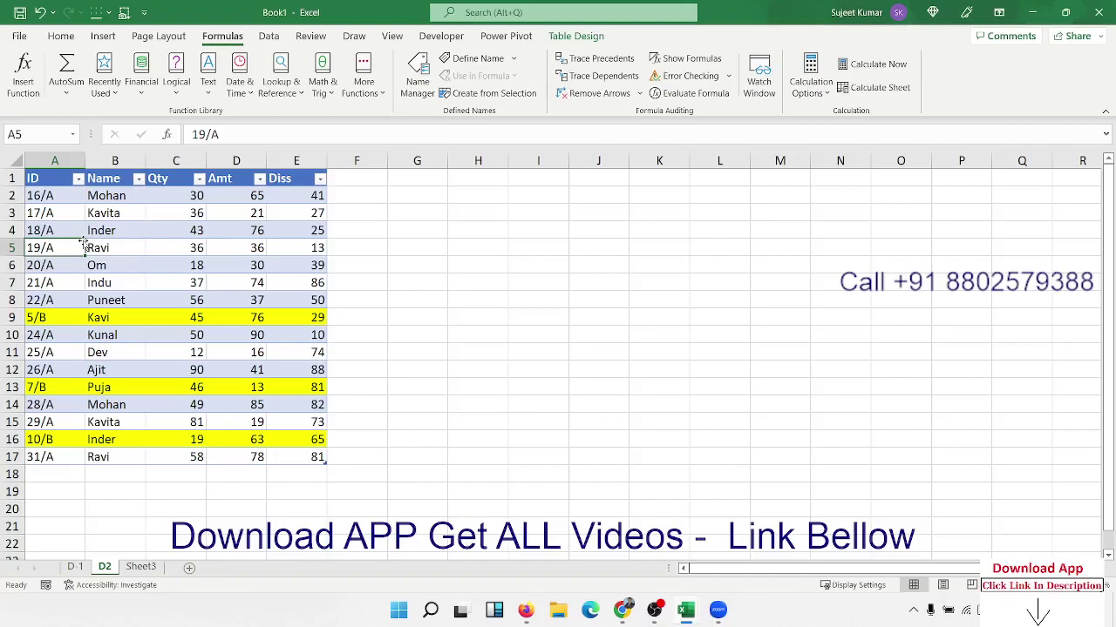
{"action": "left_click", "coordinate": [75, 567]}
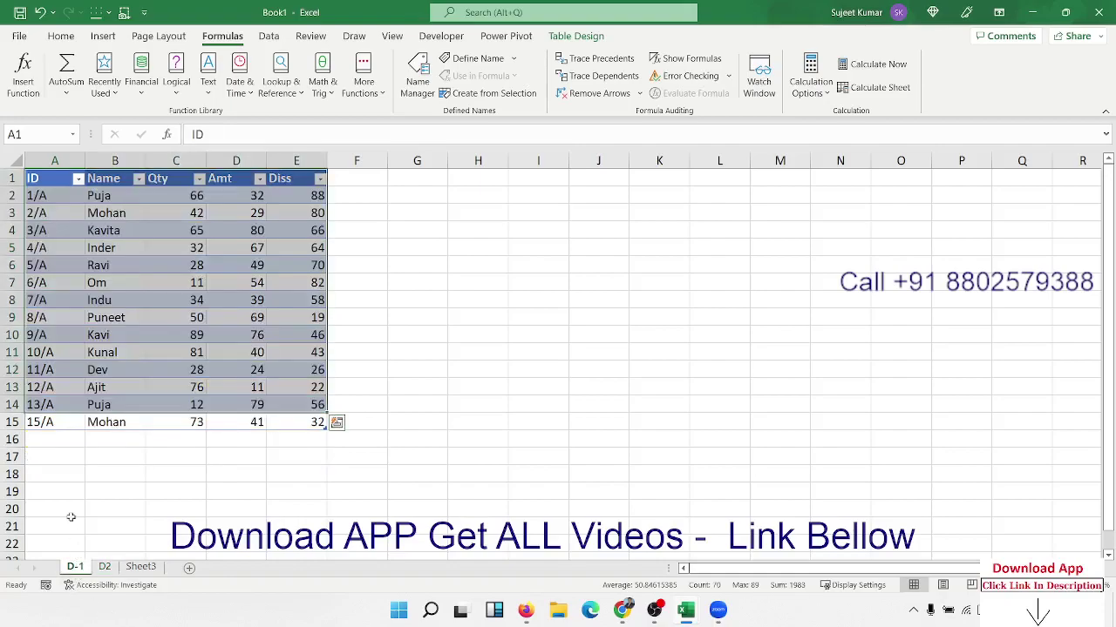
{"action": "left_click", "coordinate": [106, 567]}
{"action": "left_click", "coordinate": [49, 458]}
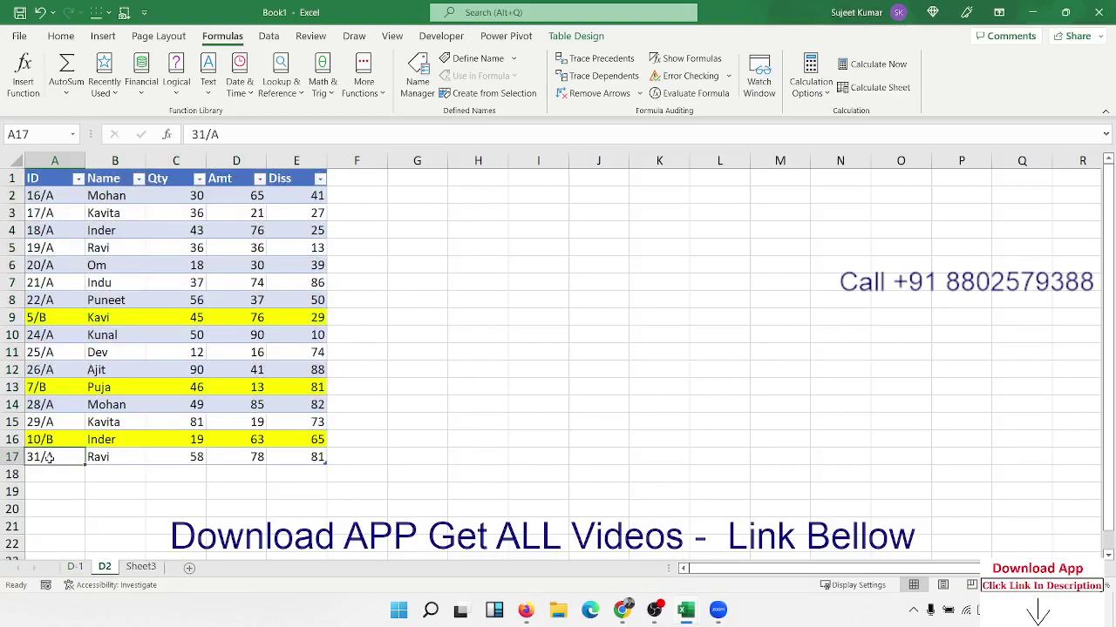
{"action": "left_click", "coordinate": [28, 318]}
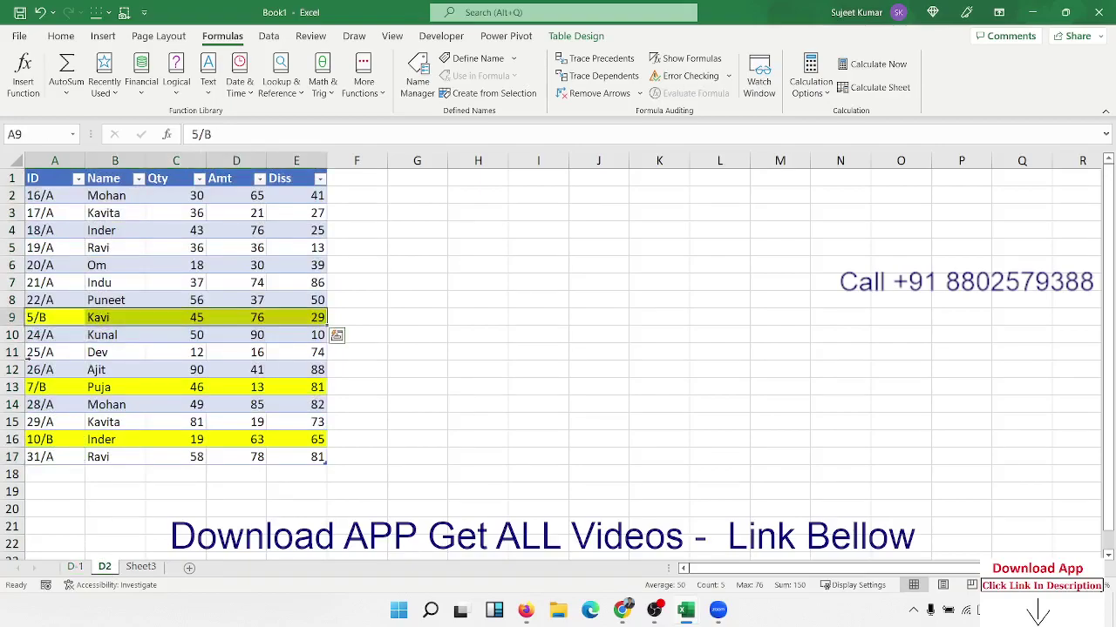
{"action": "left_click", "coordinate": [26, 387]}
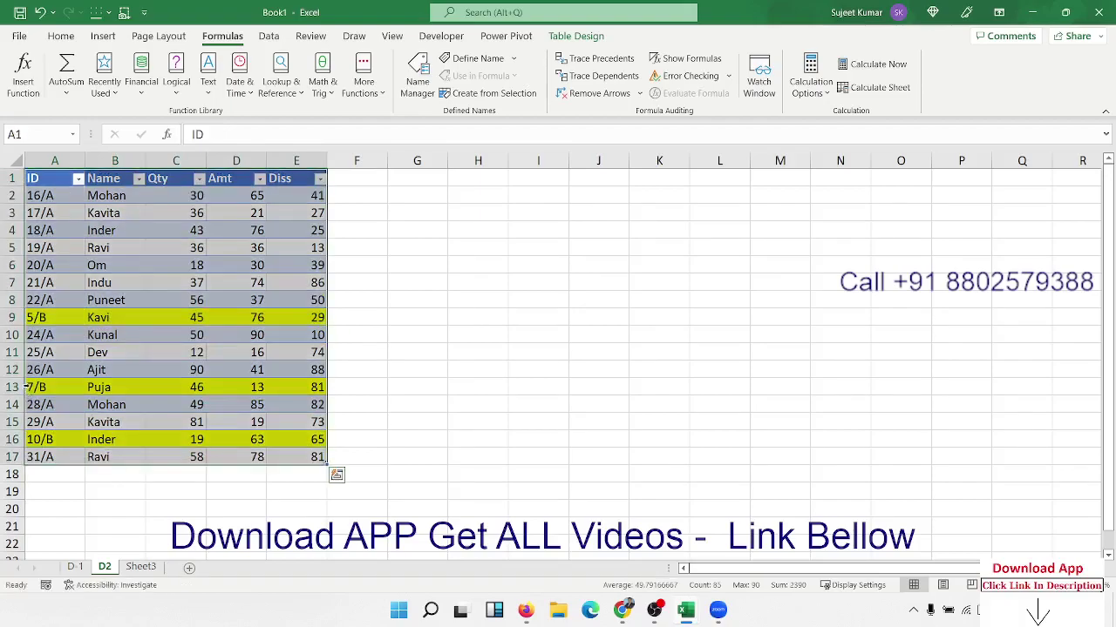
{"action": "left_click", "coordinate": [26, 387]}
{"action": "left_click", "coordinate": [28, 440]}
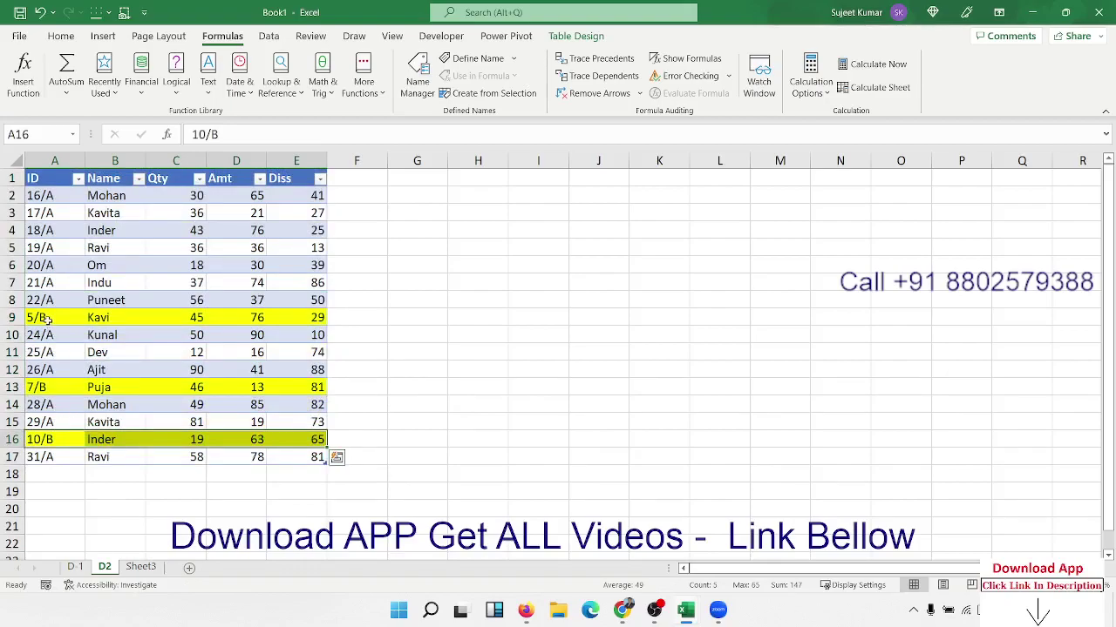
{"action": "left_click_drag", "start_coordinate": [48, 323], "coordinate": [310, 324]}
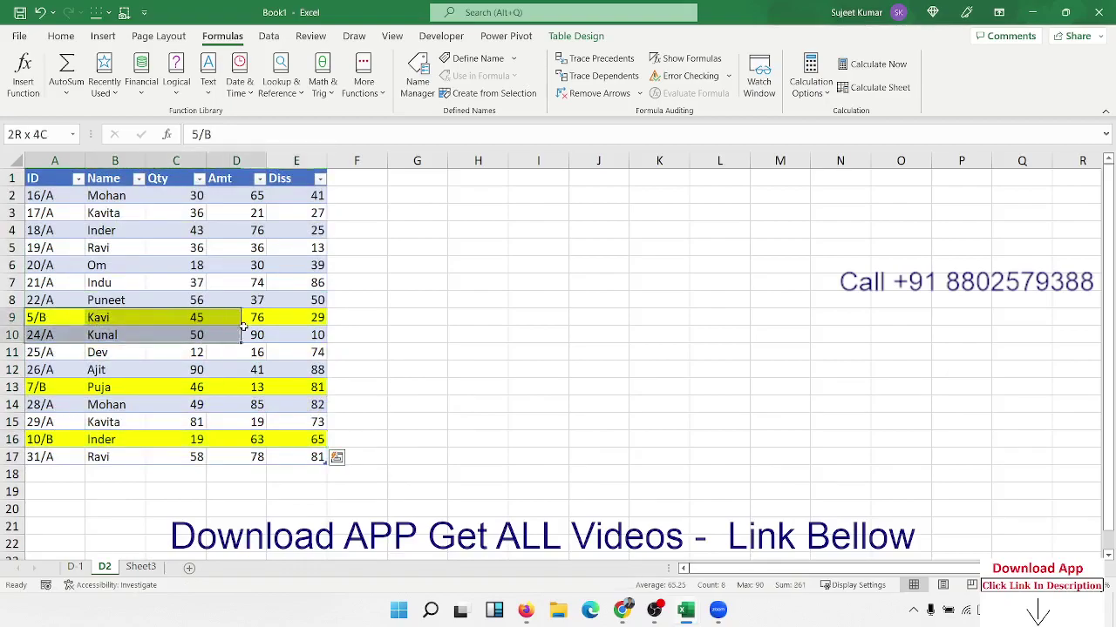
Compare the 5/A Ravi row in D-1 with the 5/B Kavi row in D2
{"action": "left_click", "coordinate": [75, 568]}
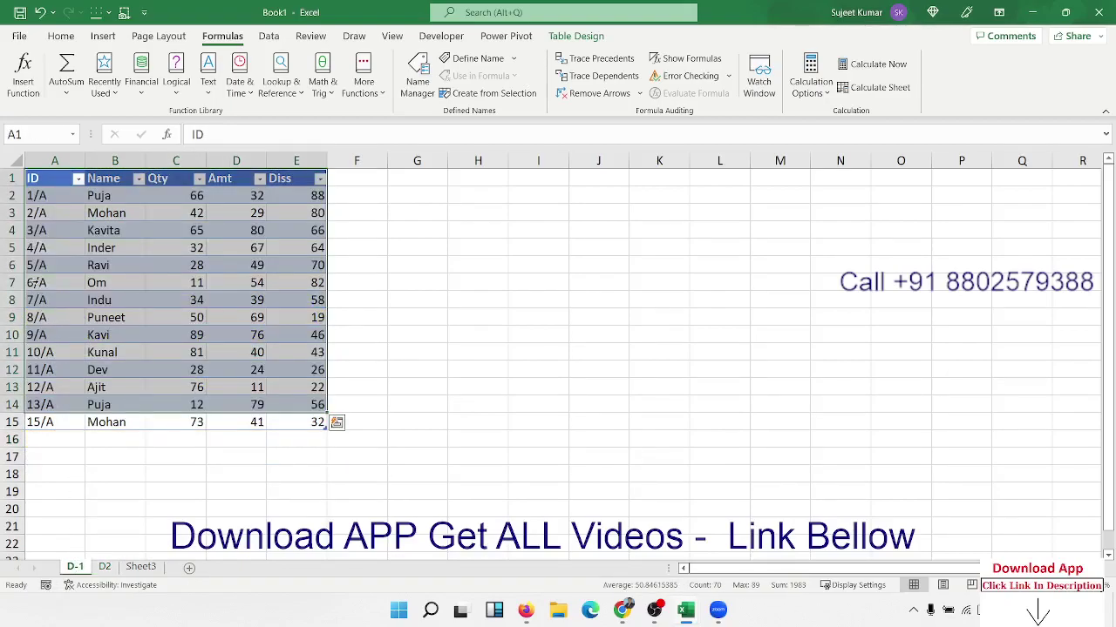
{"action": "left_click_drag", "start_coordinate": [40, 266], "coordinate": [304, 265]}
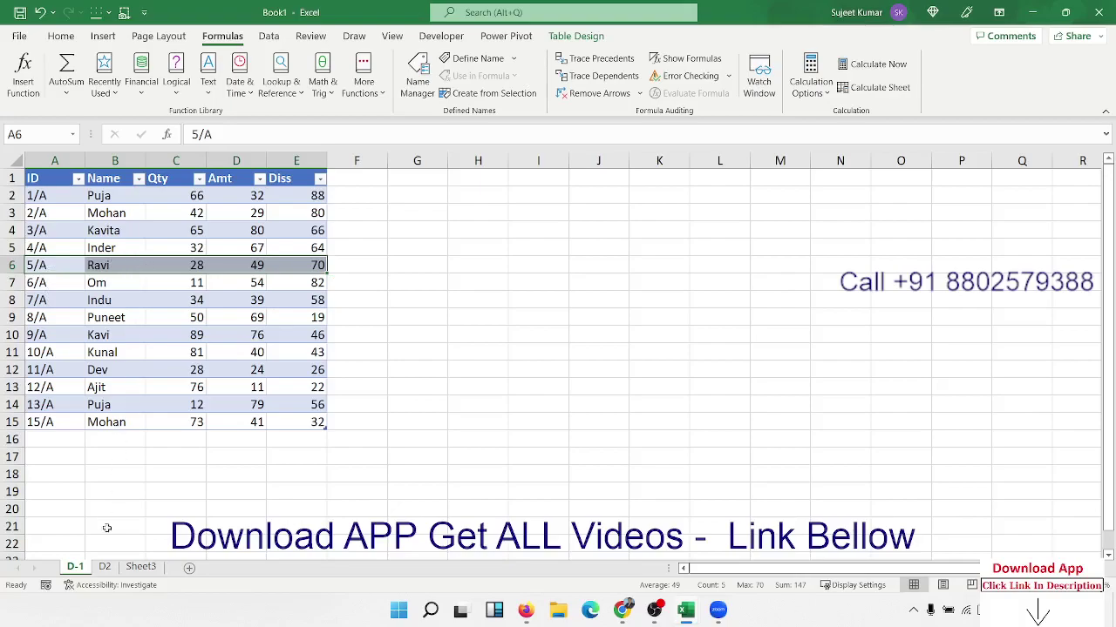
{"action": "left_click_drag", "start_coordinate": [96, 266], "coordinate": [301, 266]}
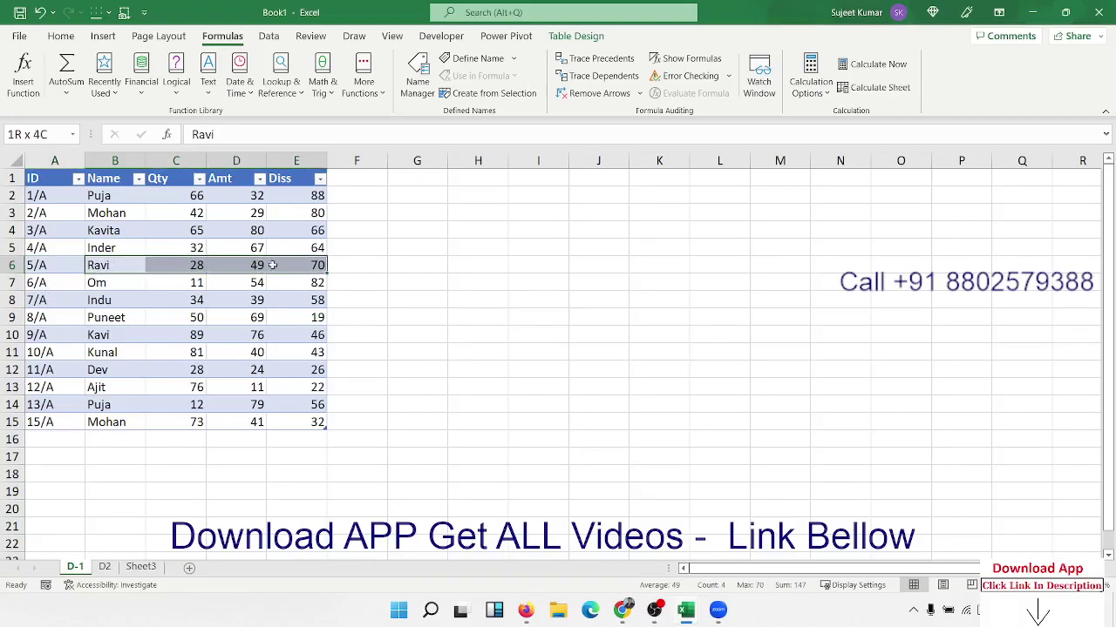
{"action": "left_click", "coordinate": [104, 568]}
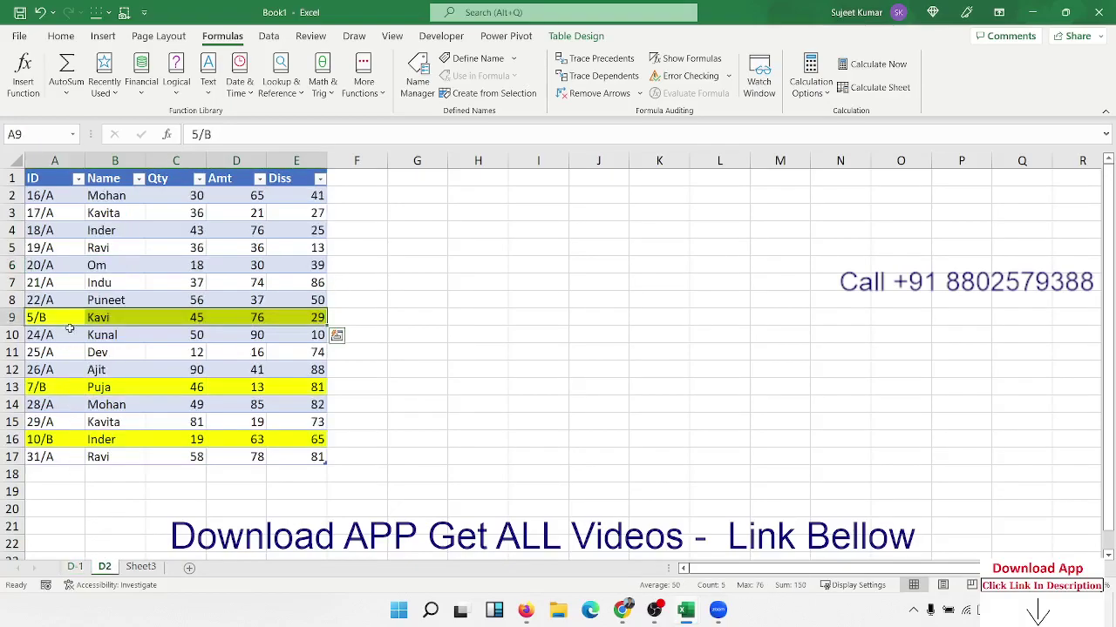
{"action": "left_click_drag", "start_coordinate": [99, 319], "coordinate": [303, 319]}
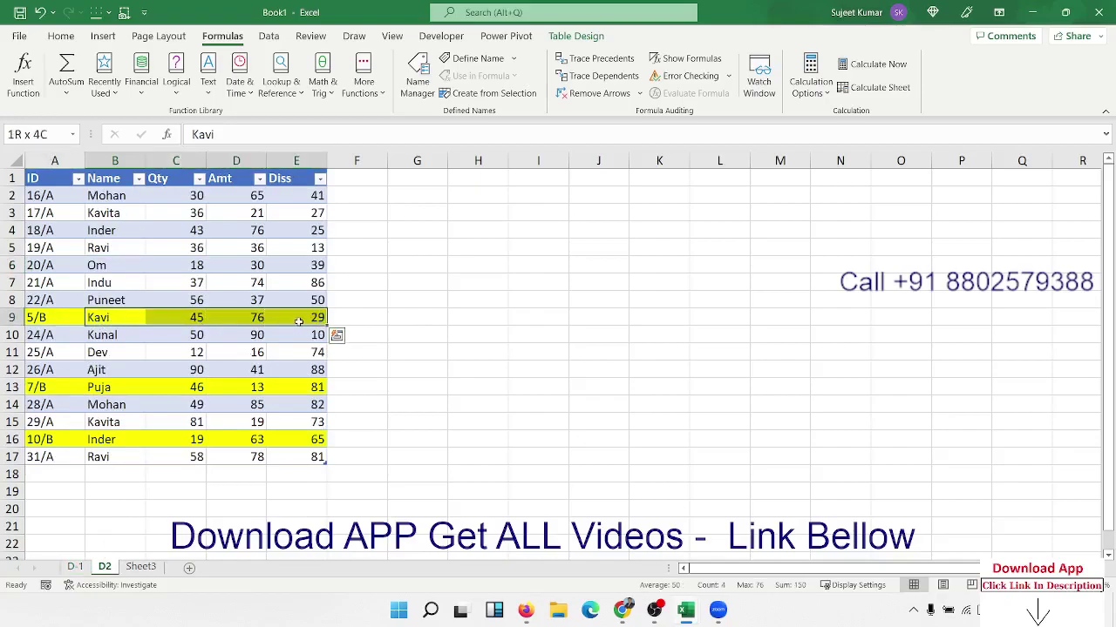
{"action": "left_click", "coordinate": [75, 568]}
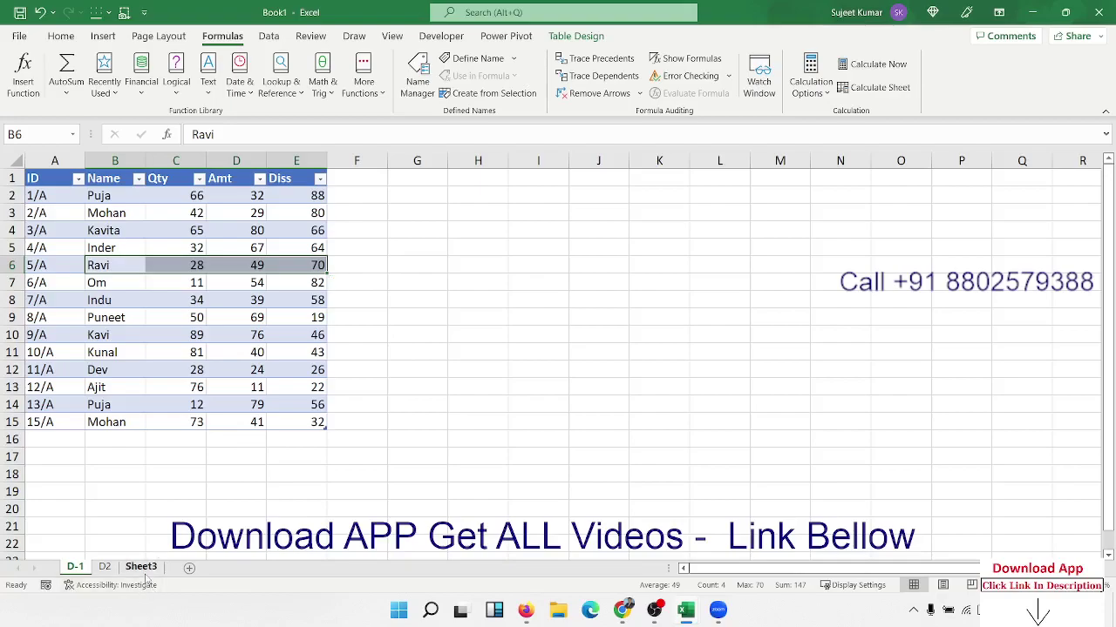
Try From Table/Range on the empty Sheet3, then cancel the table-creation prompt
{"action": "left_click", "coordinate": [141, 567]}
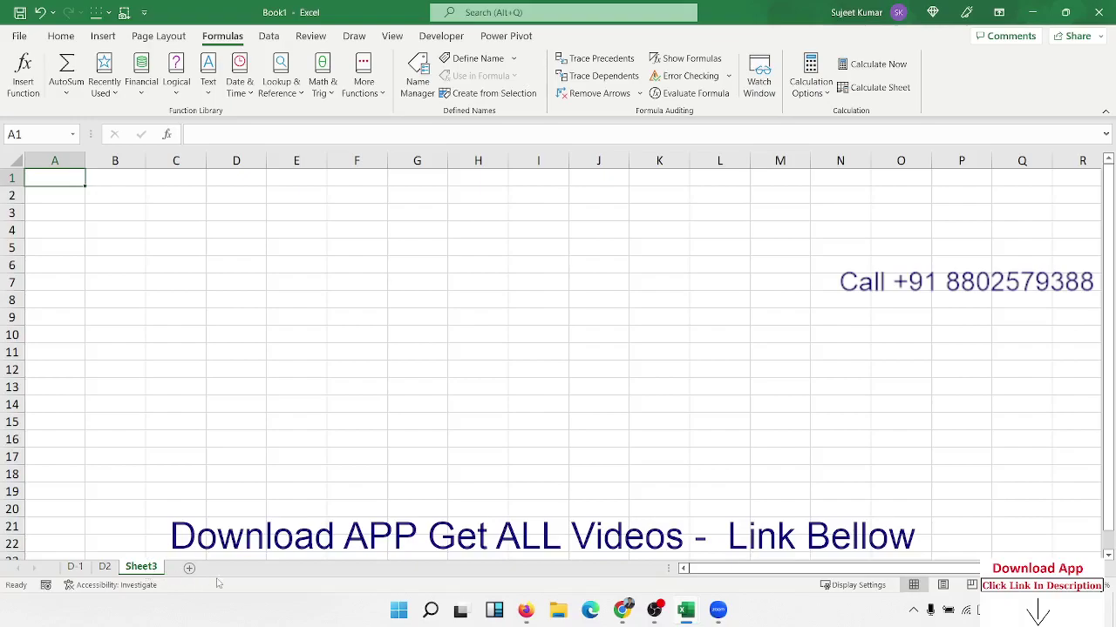
{"action": "left_click", "coordinate": [269, 36]}
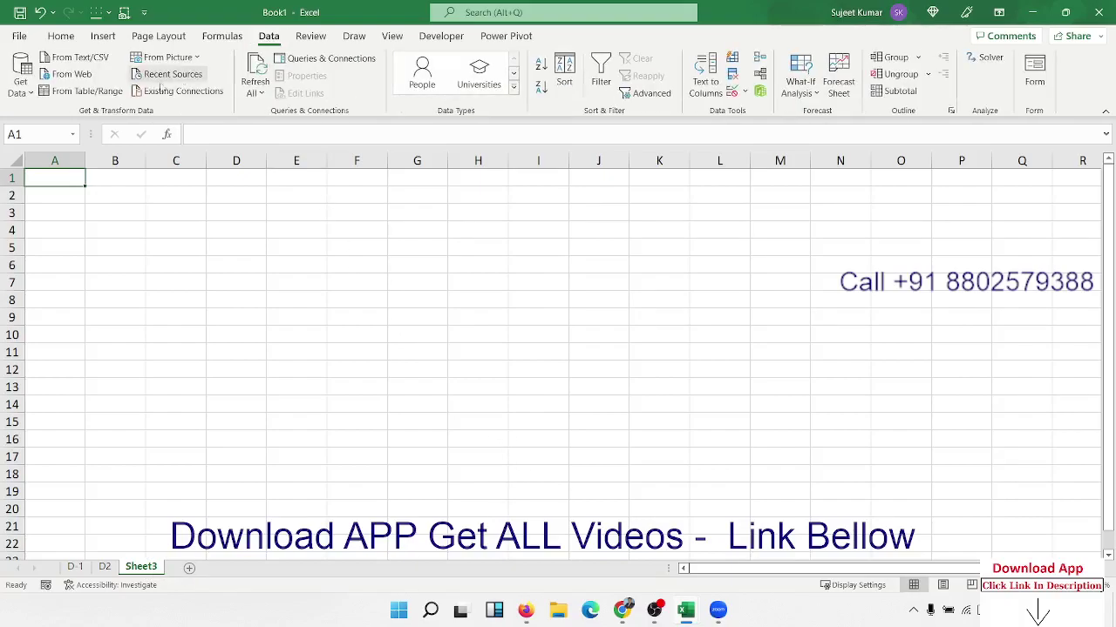
{"action": "left_click", "coordinate": [20, 83]}
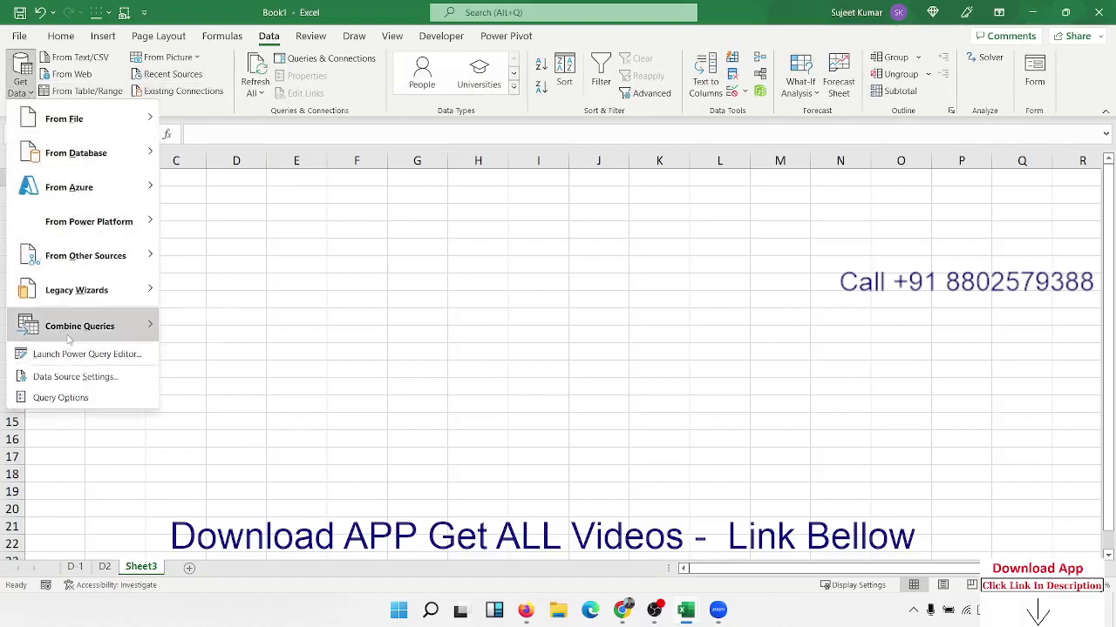
{"action": "mouse_move", "coordinate": [70, 337]}
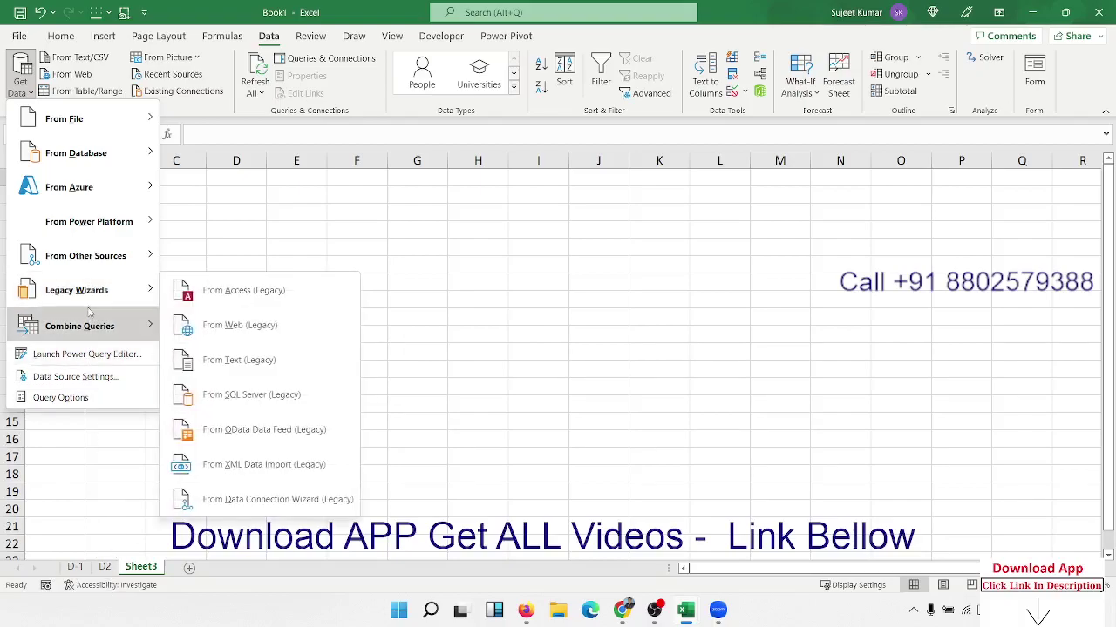
{"action": "mouse_move", "coordinate": [100, 266]}
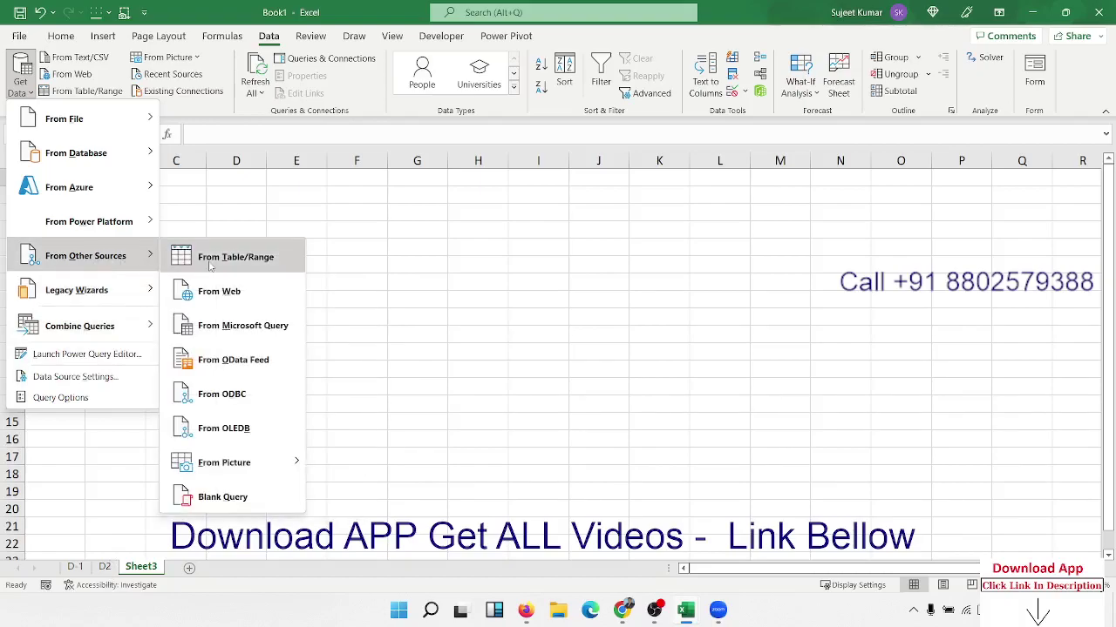
{"action": "mouse_move", "coordinate": [129, 117]}
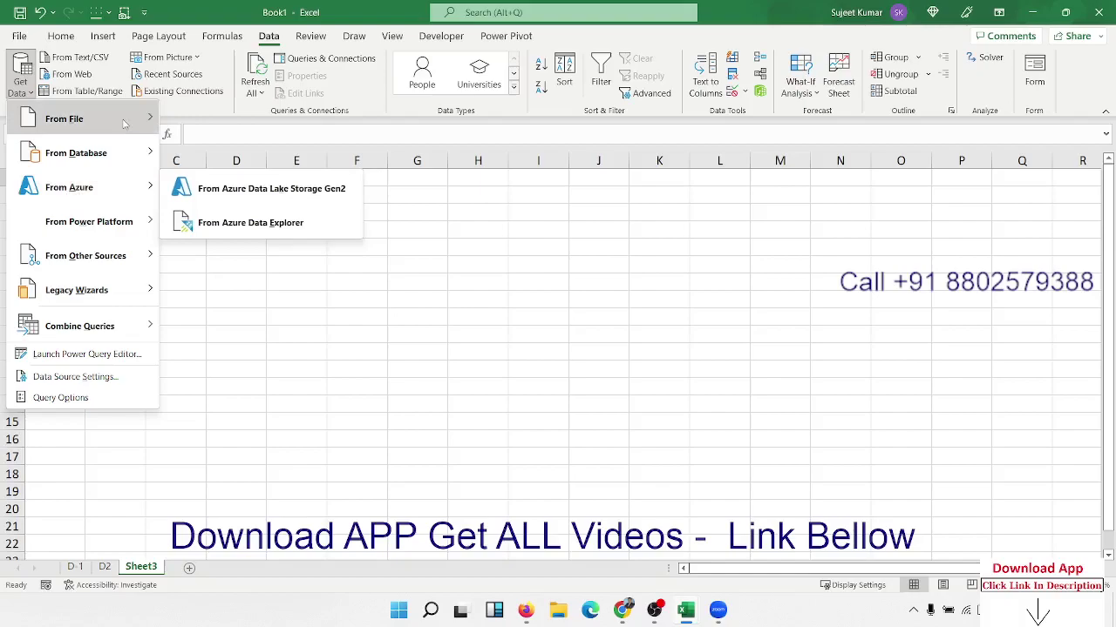
{"action": "mouse_move", "coordinate": [109, 325]}
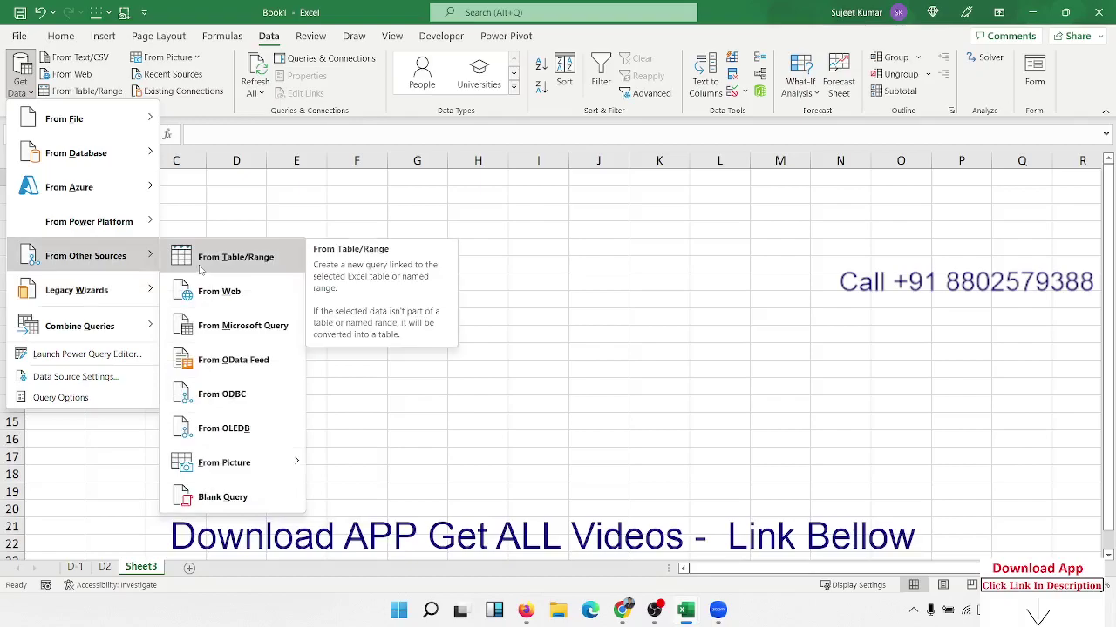
{"action": "left_click", "coordinate": [200, 265]}
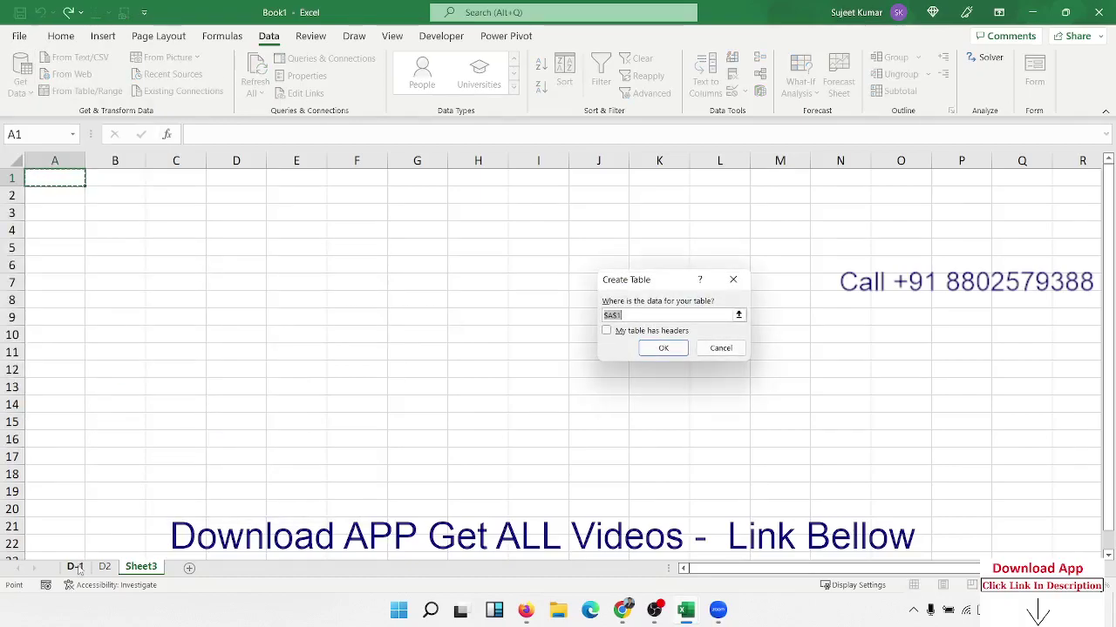
{"action": "left_click", "coordinate": [722, 350]}
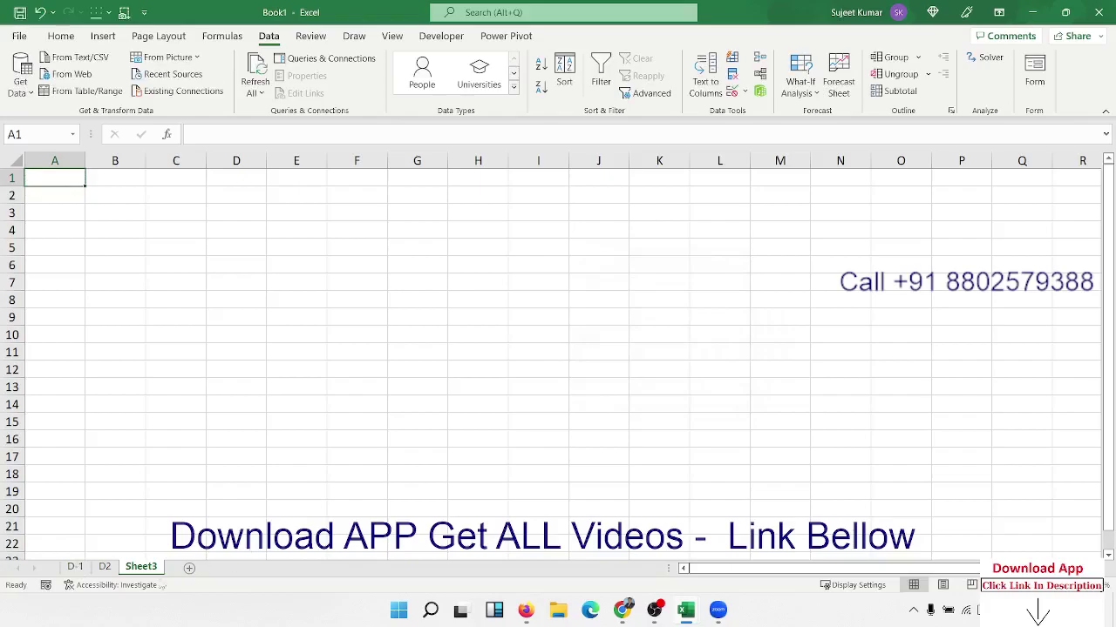
Build Table1 from the D-1 table via From Table/Range and load it as Only Create Connection
{"action": "left_click", "coordinate": [75, 567]}
{"action": "left_click", "coordinate": [70, 244]}
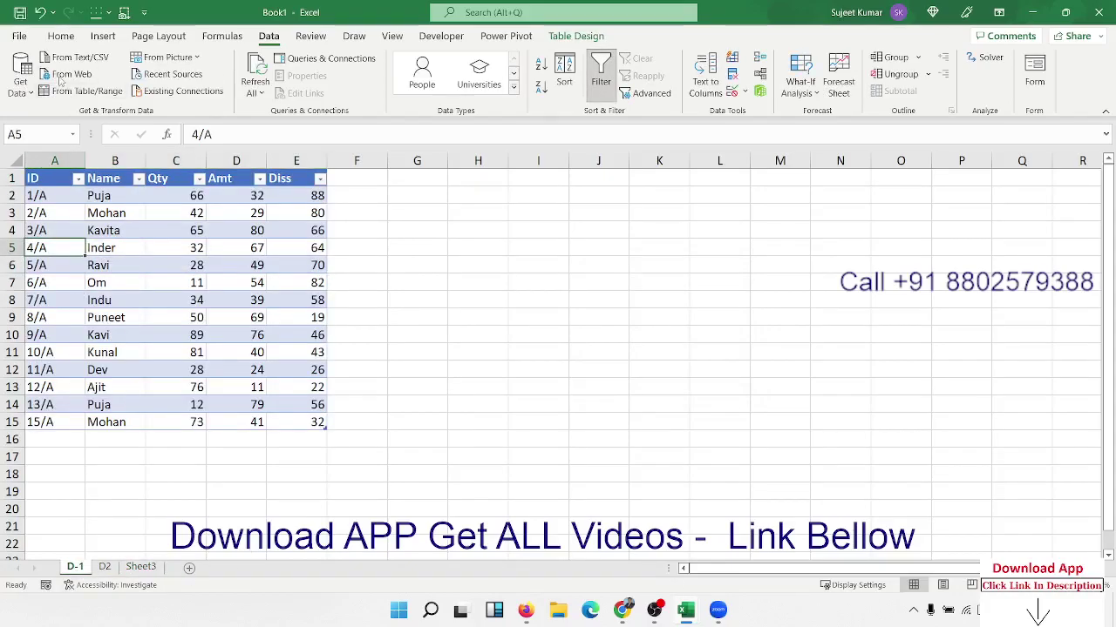
{"action": "left_click", "coordinate": [20, 75]}
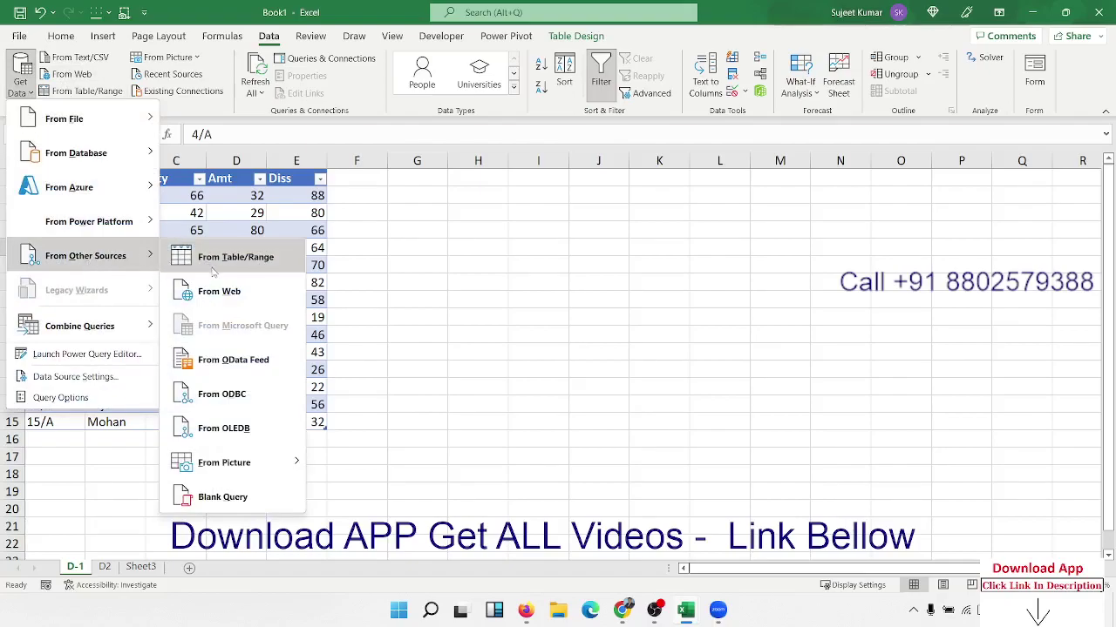
{"action": "left_click", "coordinate": [214, 269]}
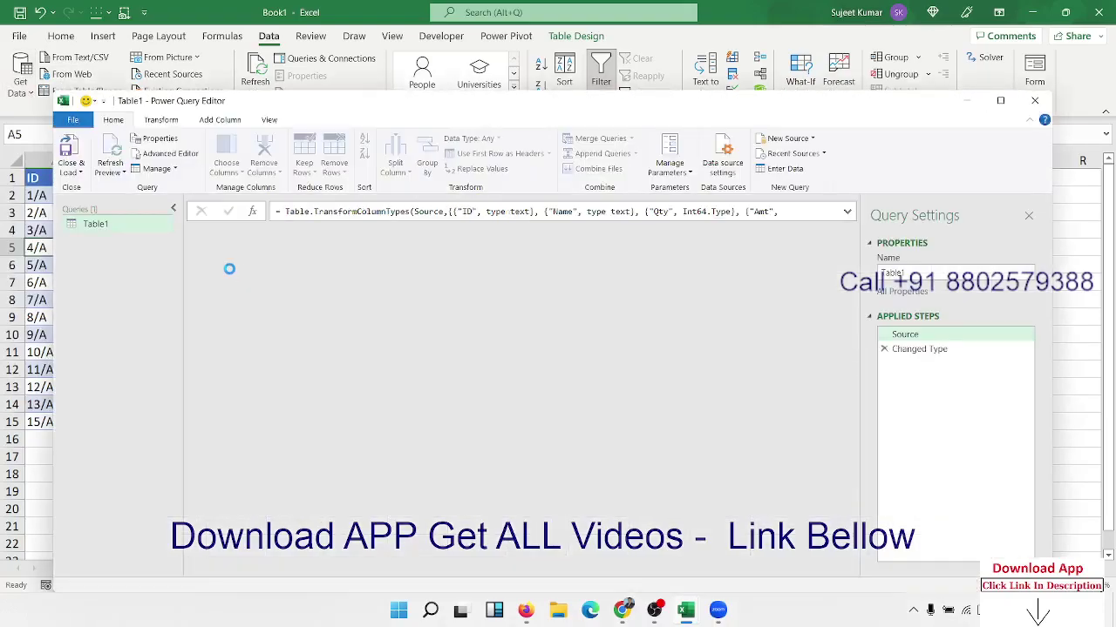
{"action": "left_click", "coordinate": [78, 172]}
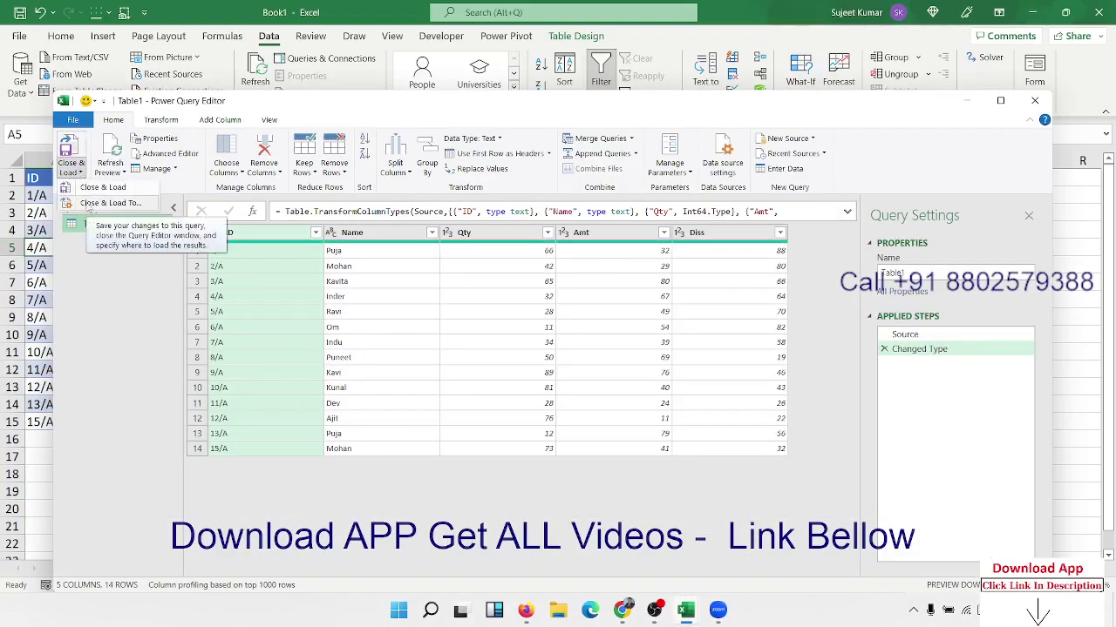
{"action": "left_click", "coordinate": [89, 206]}
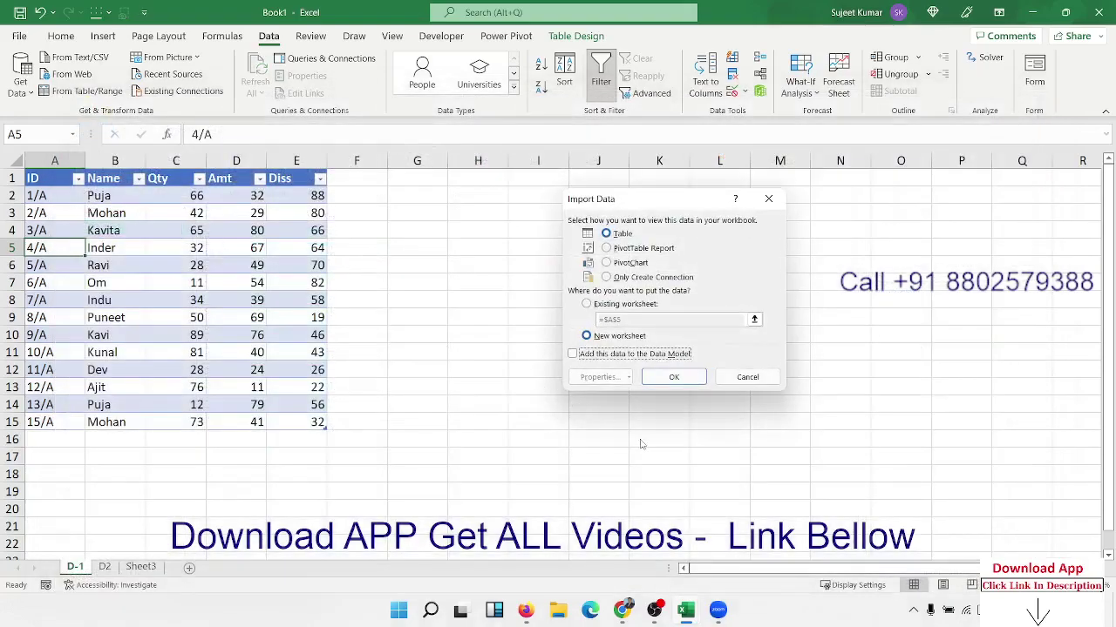
{"action": "left_click", "coordinate": [632, 279]}
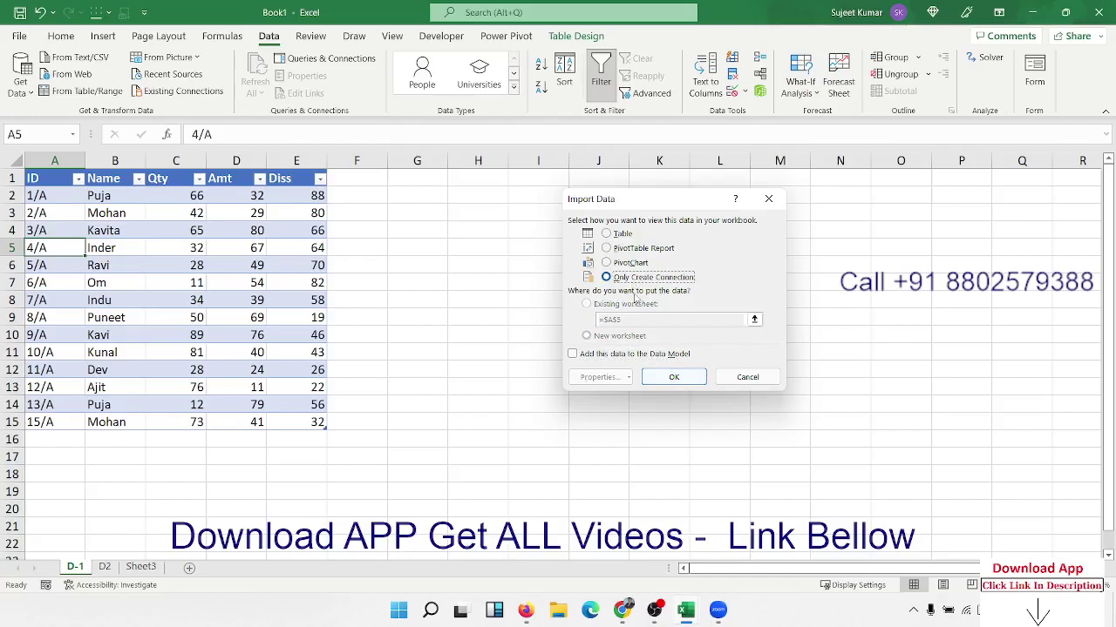
{"action": "left_click", "coordinate": [672, 377]}
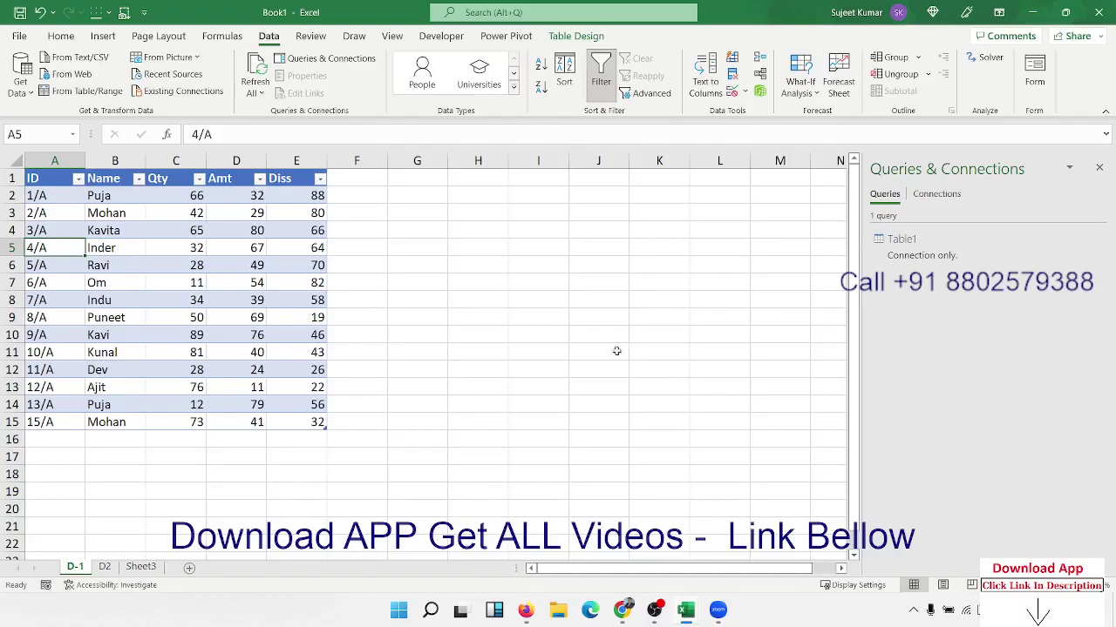
Build Table2 from the D2 table via From Table/Range and load it as Only Create Connection
{"action": "left_click", "coordinate": [105, 567]}
{"action": "left_click", "coordinate": [80, 268]}
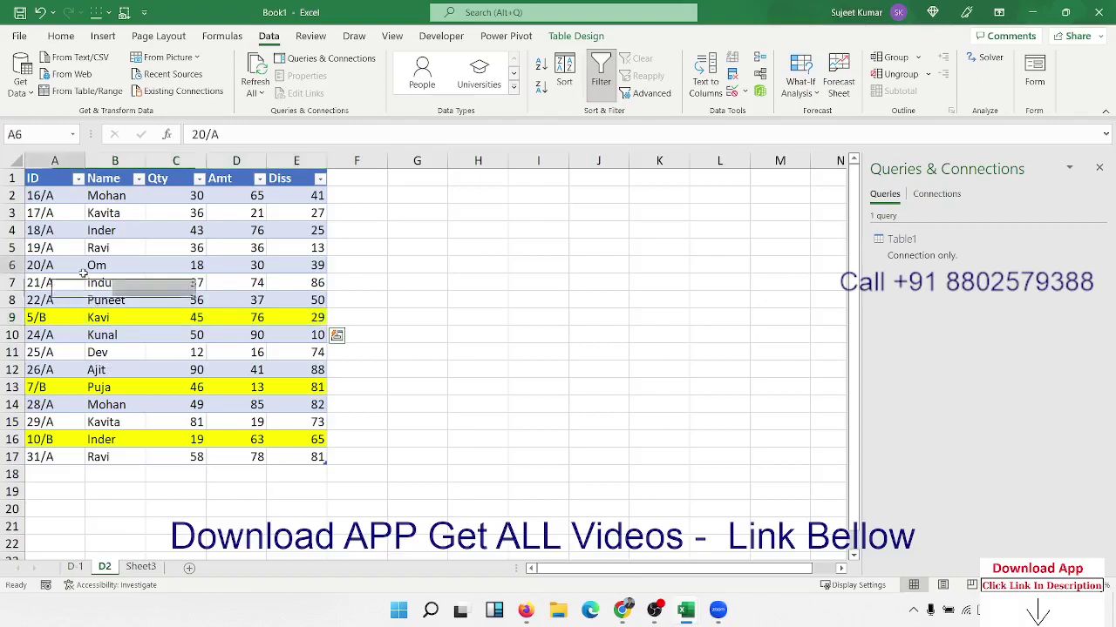
{"action": "left_click", "coordinate": [28, 96]}
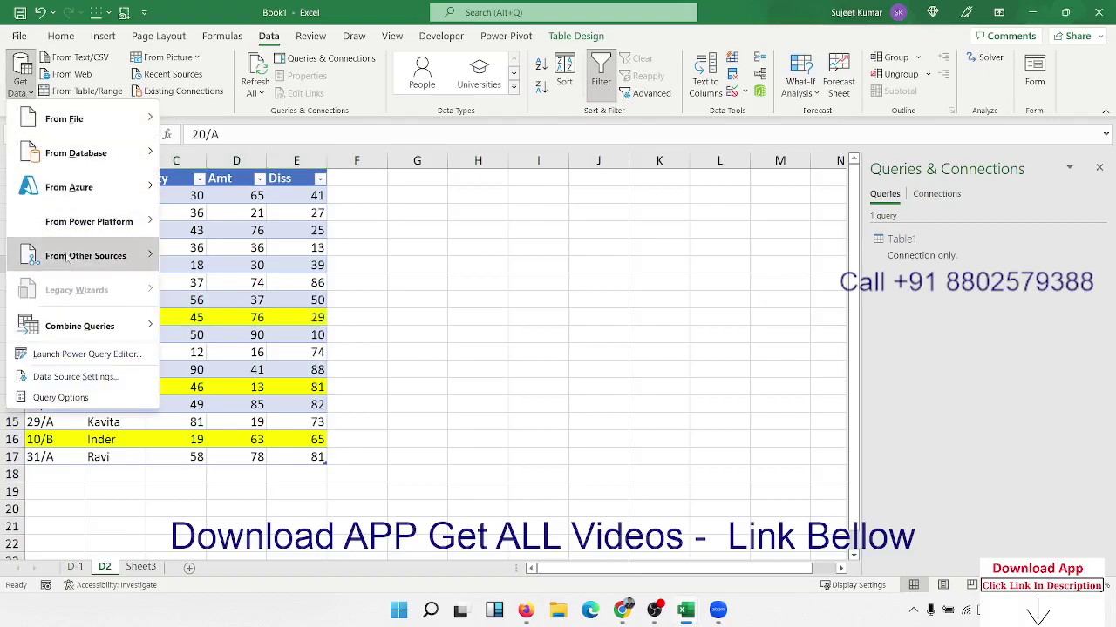
{"action": "mouse_move", "coordinate": [102, 264]}
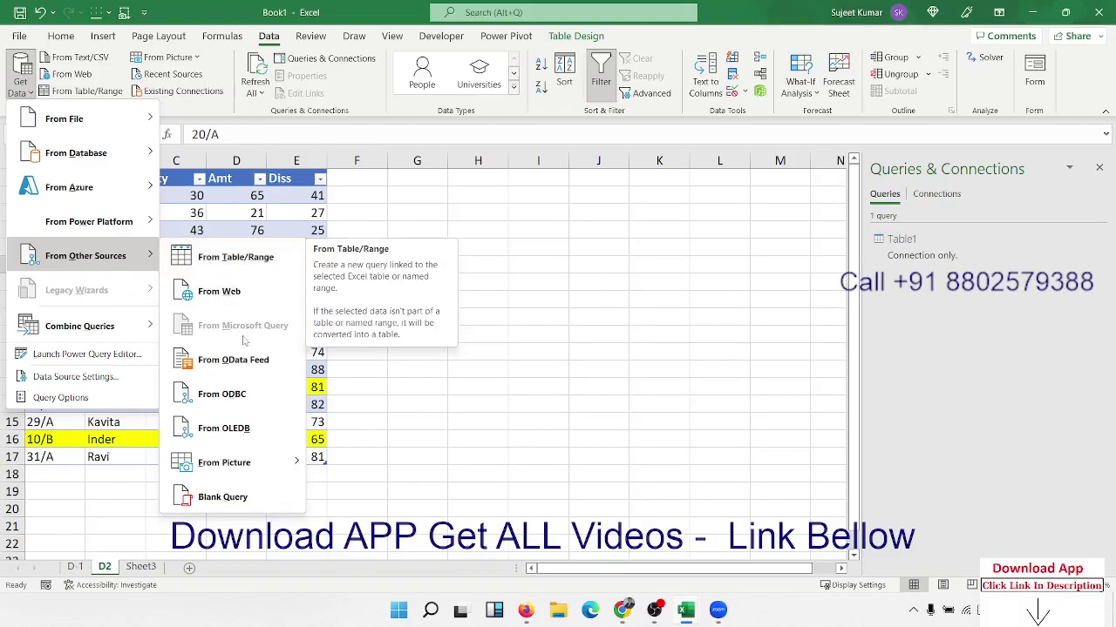
{"action": "left_click", "coordinate": [235, 257]}
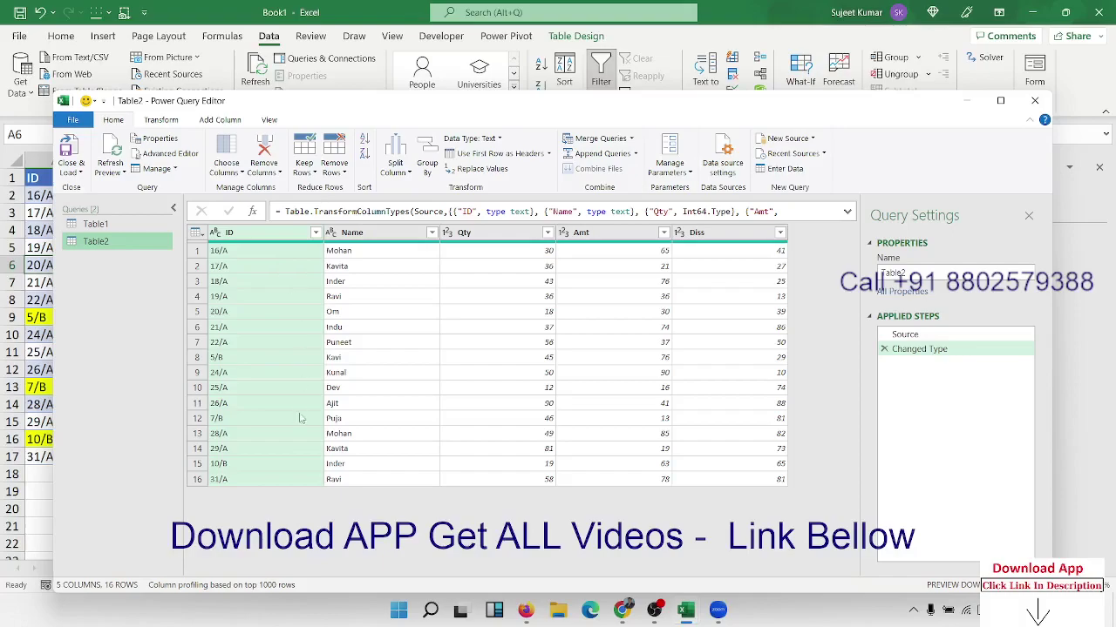
{"action": "left_click", "coordinate": [71, 172]}
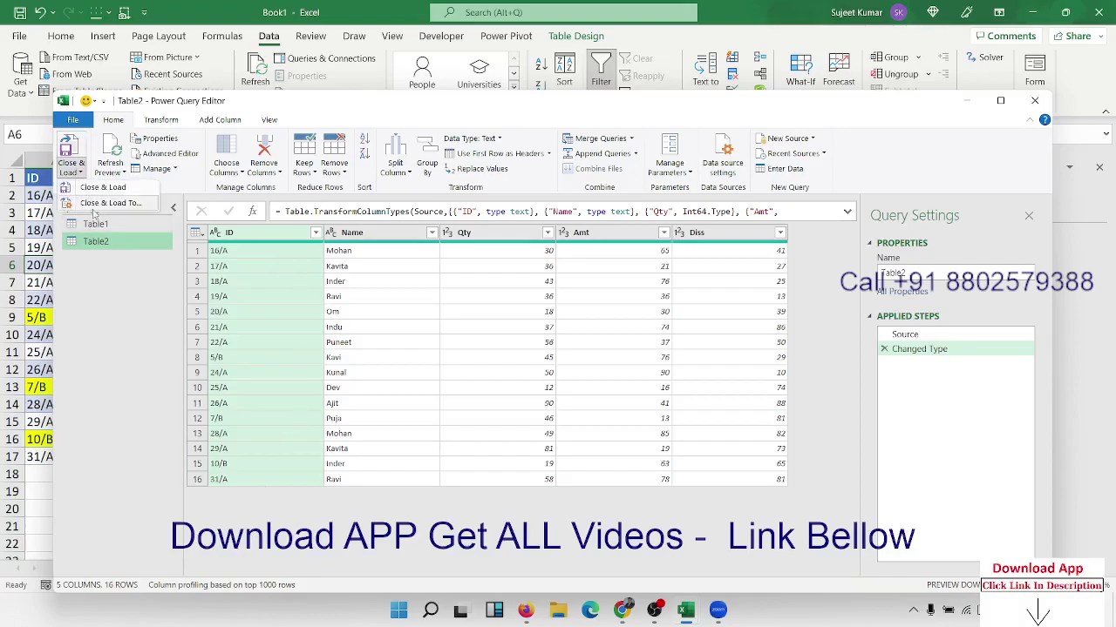
{"action": "left_click", "coordinate": [96, 203]}
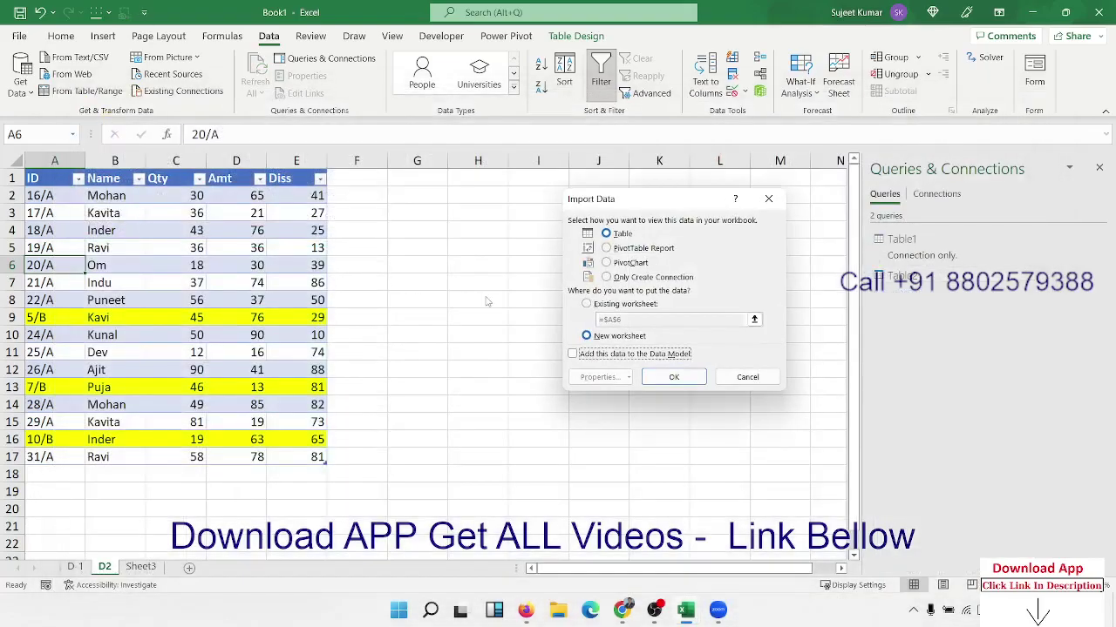
{"action": "left_click", "coordinate": [629, 278]}
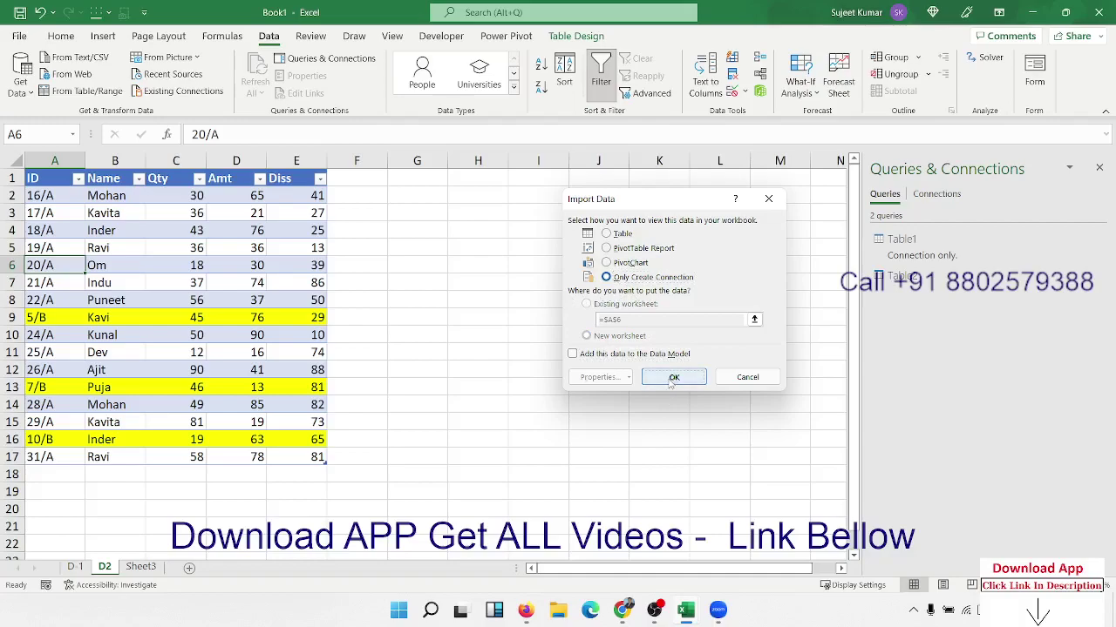
{"action": "left_click", "coordinate": [672, 379]}
Append Table1 and Table2 using Combine Queries > Append with the three-or-more tables option
{"action": "left_click", "coordinate": [26, 87]}
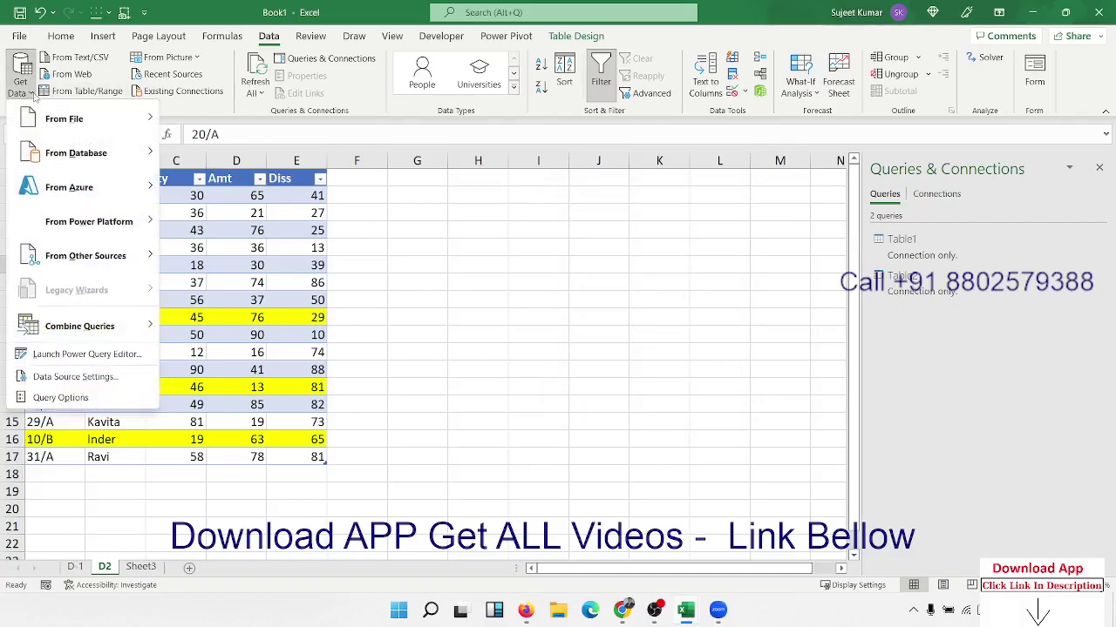
{"action": "mouse_move", "coordinate": [92, 335]}
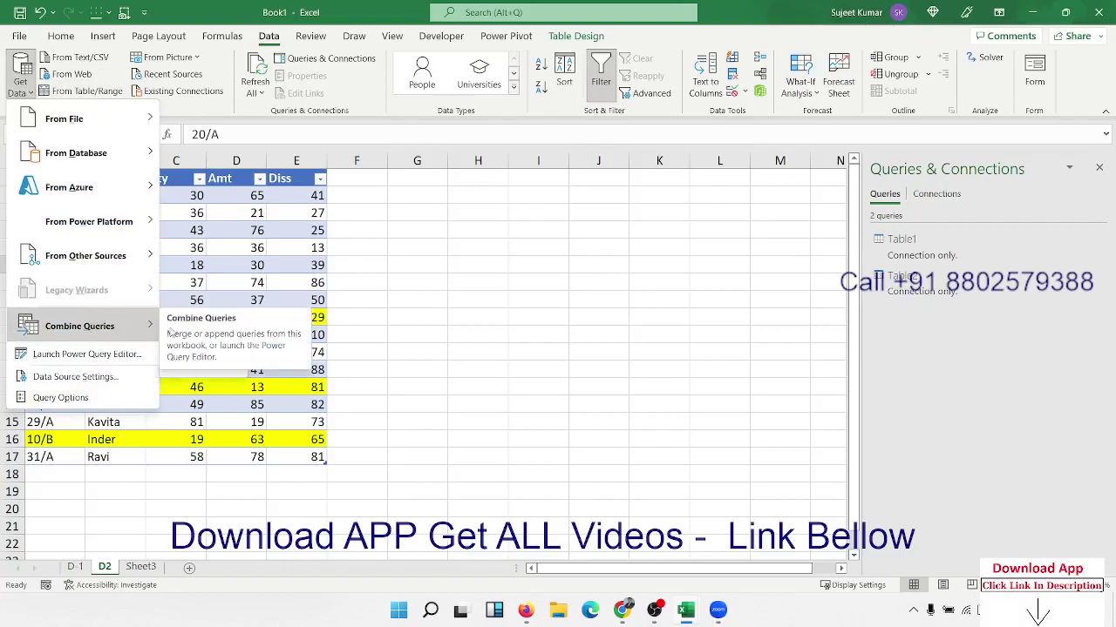
{"action": "left_click", "coordinate": [198, 373]}
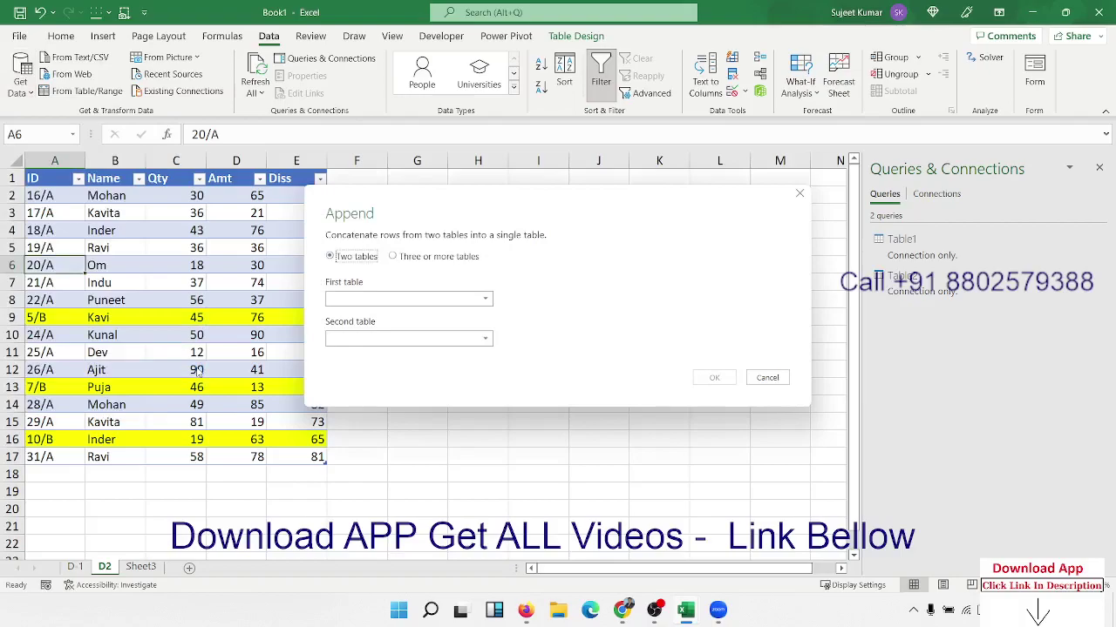
{"action": "left_click", "coordinate": [398, 259]}
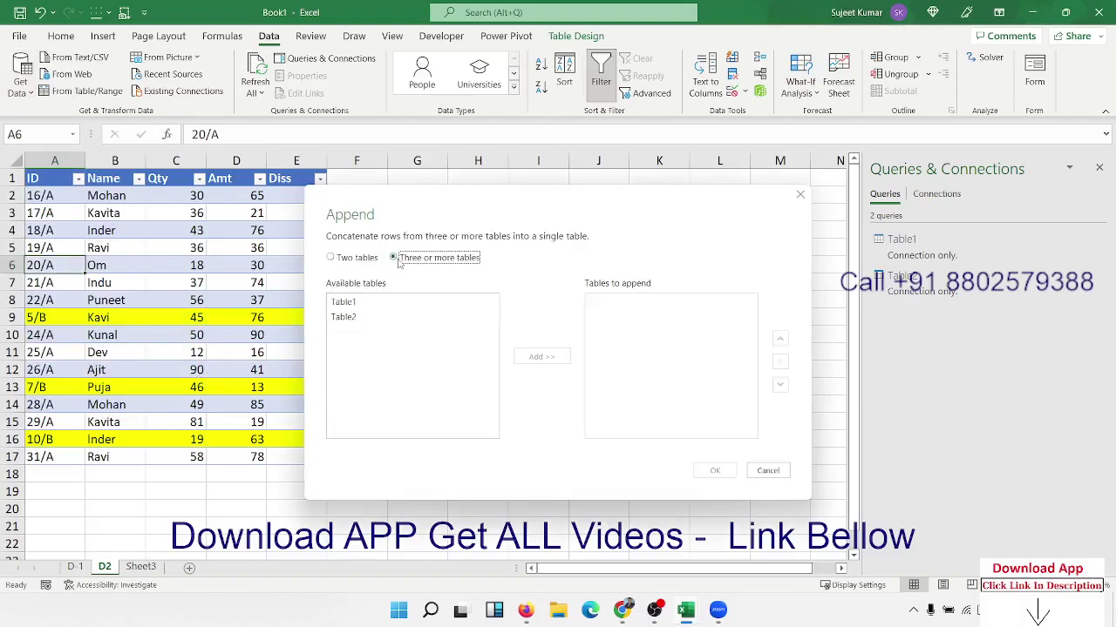
{"action": "left_click", "coordinate": [356, 301]}
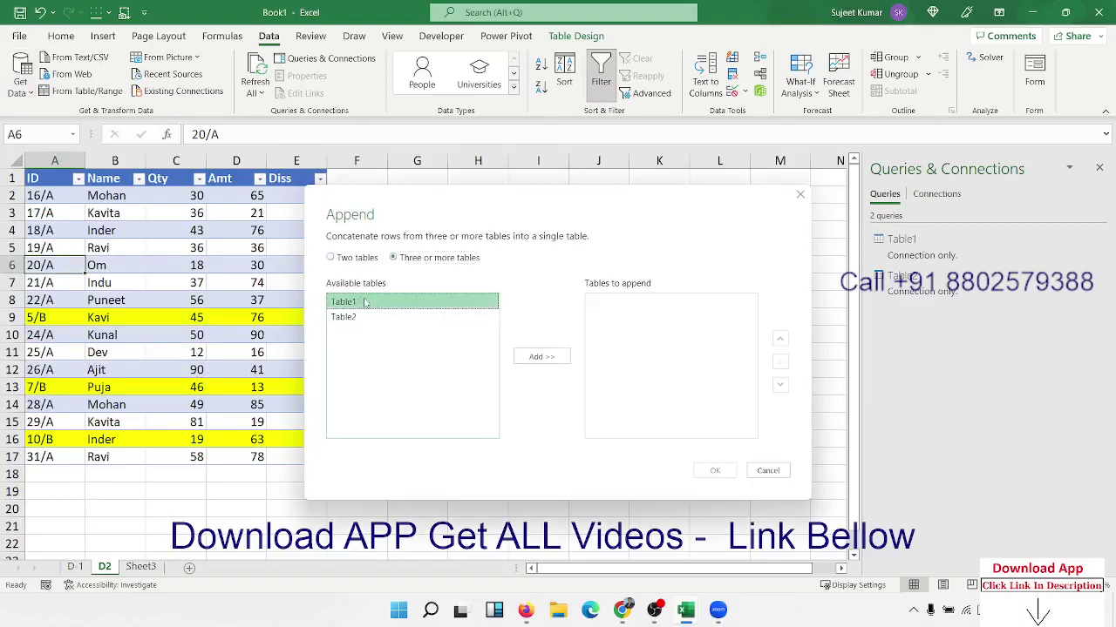
{"action": "left_click", "coordinate": [541, 356]}
{"action": "left_click", "coordinate": [409, 317]}
{"action": "left_click", "coordinate": [541, 357]}
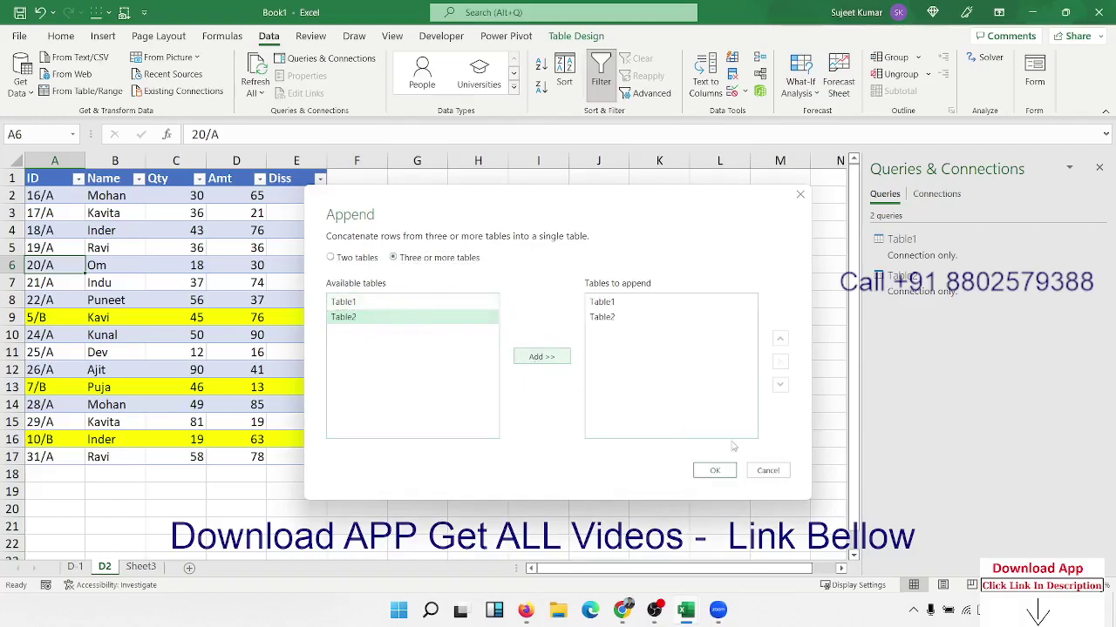
{"action": "left_click", "coordinate": [715, 471]}
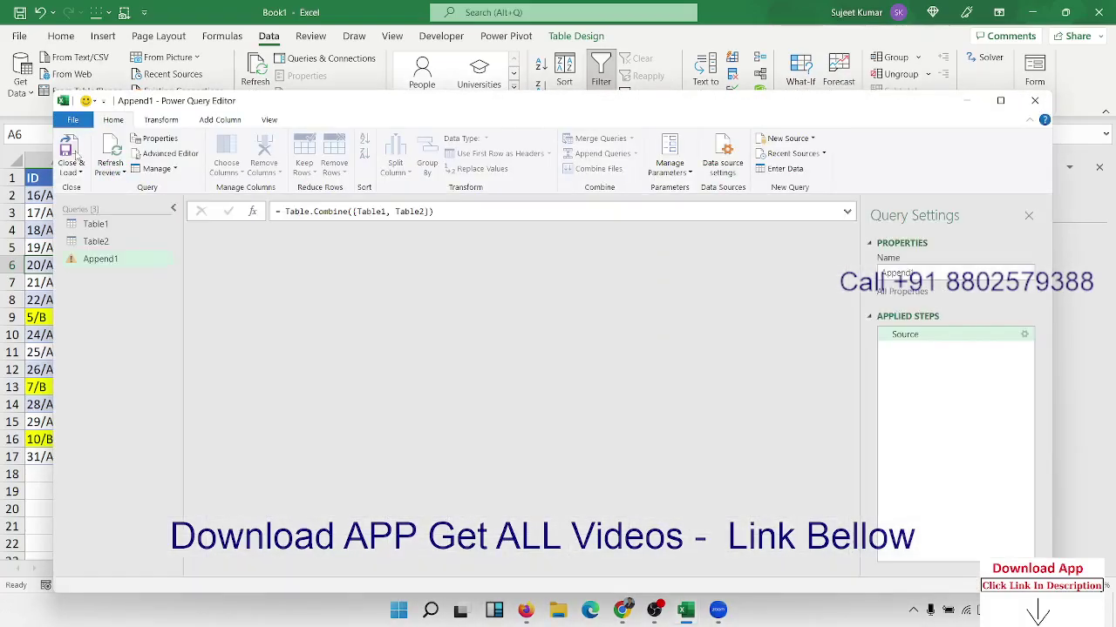
Close & Load the Append1 query to a new sheet and compare it with D-1
{"action": "left_click", "coordinate": [69, 156]}
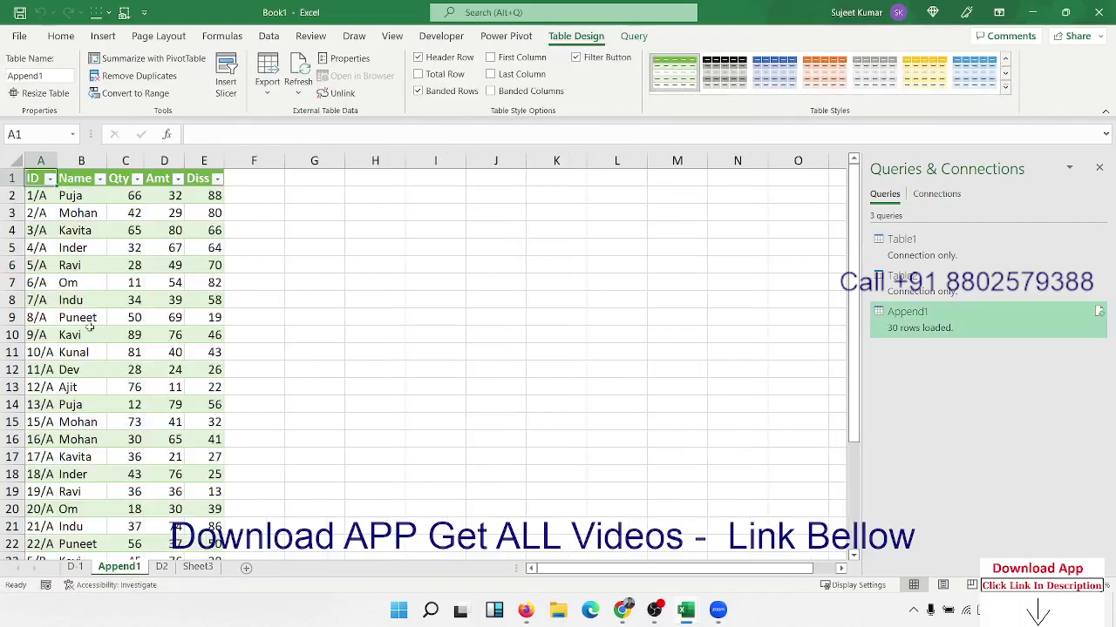
{"action": "left_click", "coordinate": [75, 566]}
{"action": "left_click", "coordinate": [118, 566]}
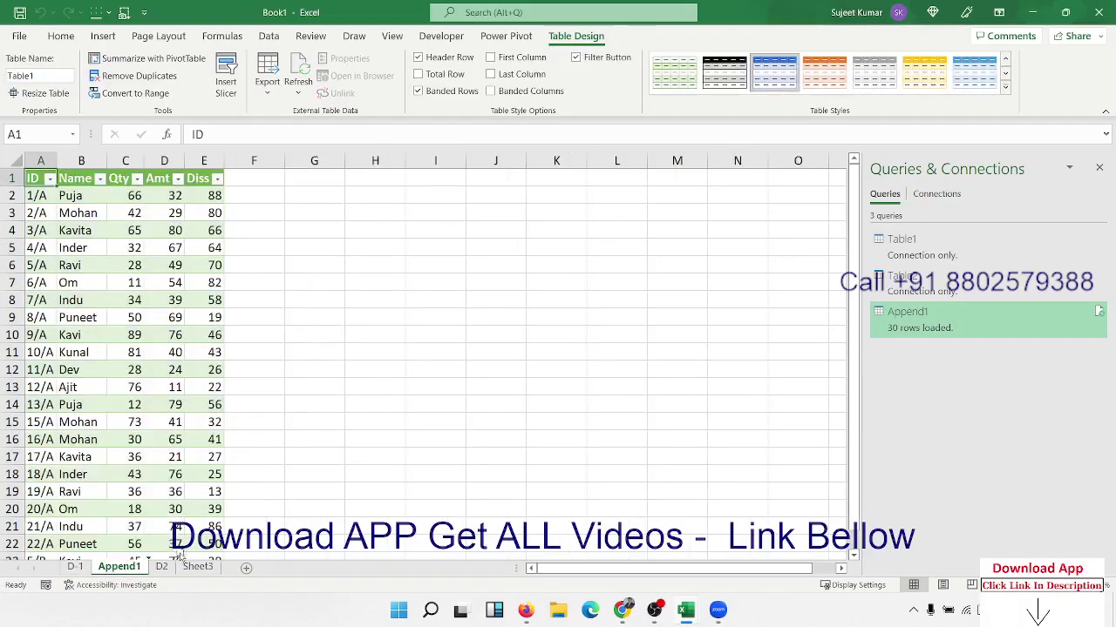
{"action": "left_click", "coordinate": [117, 279]}
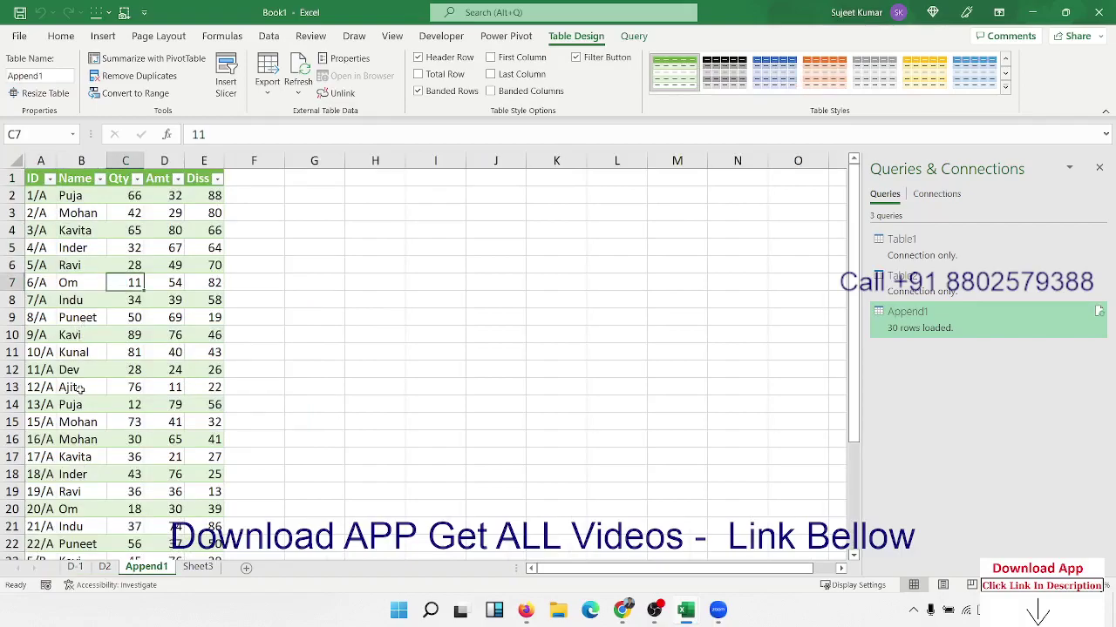
Compare the 10/A Kunal row (row 11) with the 10/B Inder row (row 30)
{"action": "scroll", "coordinate": [82, 462], "scroll_direction": "down", "scroll_amount": 3}
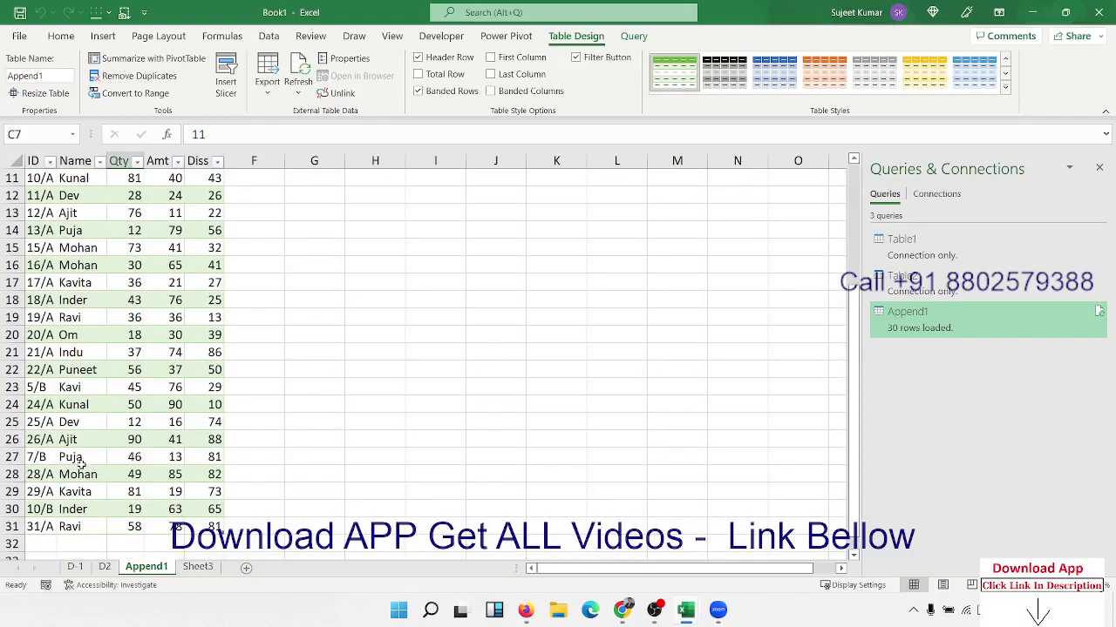
{"action": "left_click_drag", "start_coordinate": [33, 514], "coordinate": [91, 510]}
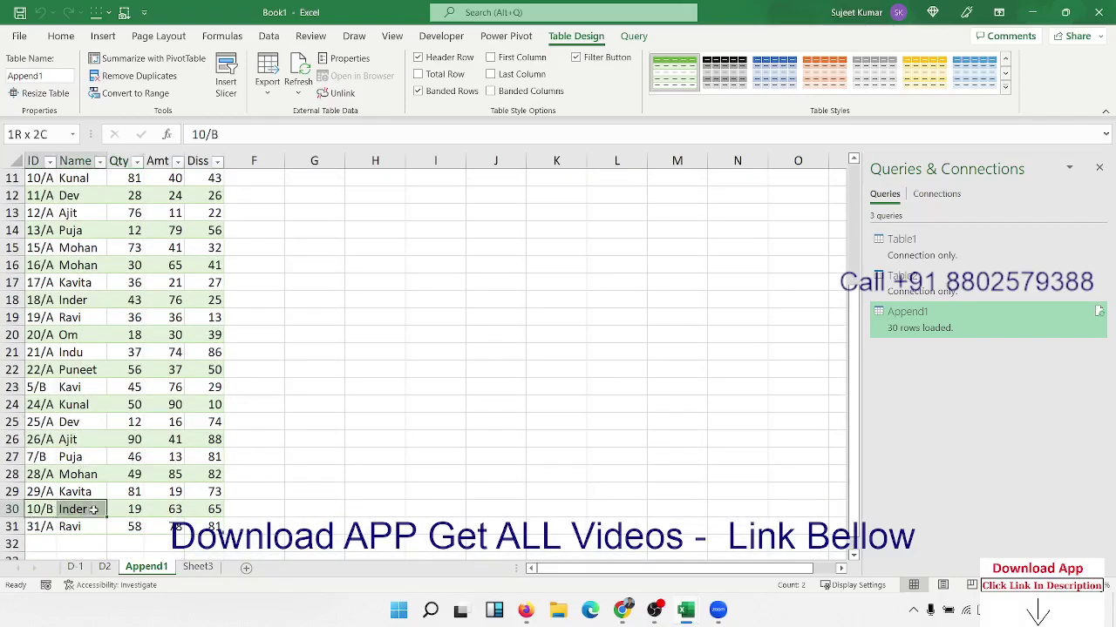
{"action": "scroll", "coordinate": [82, 452], "scroll_direction": "up", "scroll_amount": 2}
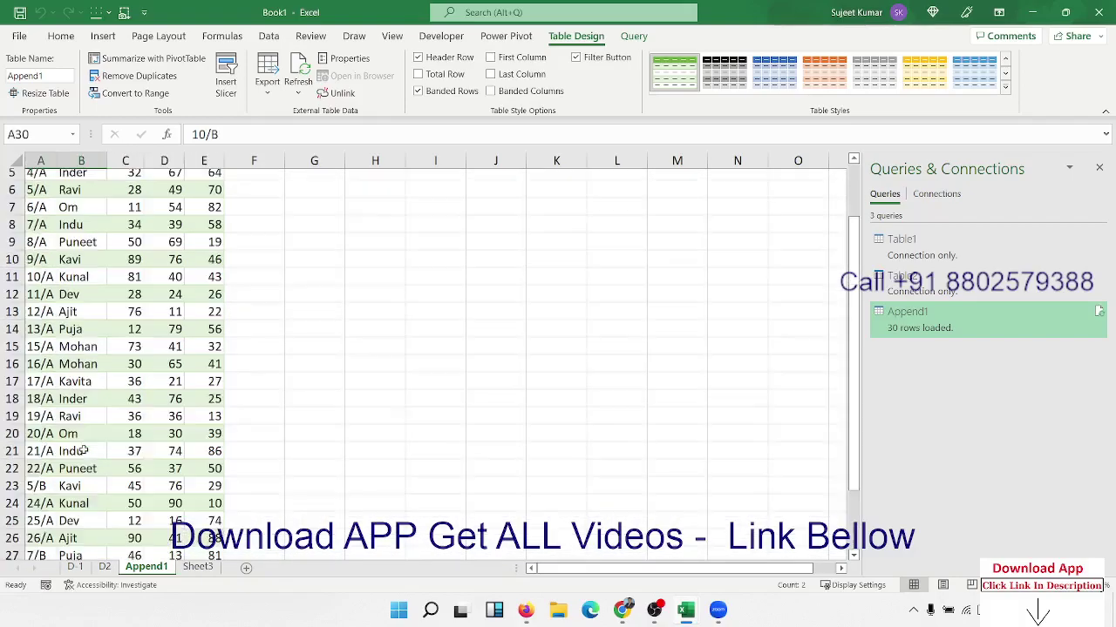
{"action": "scroll", "coordinate": [82, 450], "scroll_direction": "up", "scroll_amount": 2}
{"action": "left_click_drag", "start_coordinate": [38, 352], "coordinate": [122, 352]}
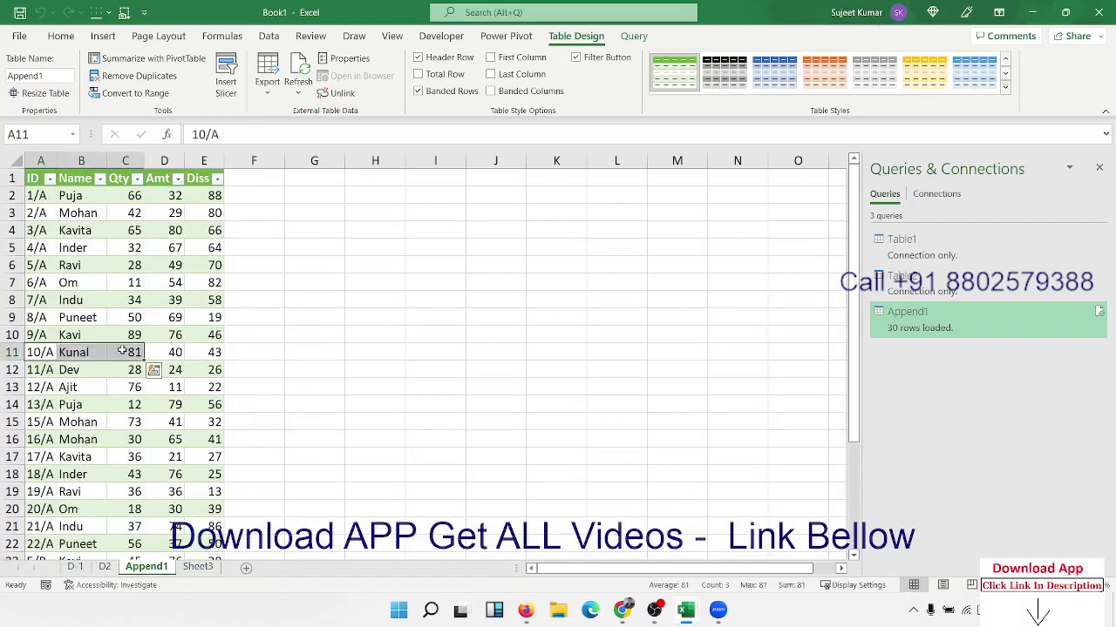
{"action": "left_click_drag", "start_coordinate": [38, 352], "coordinate": [190, 350]}
{"action": "scroll", "coordinate": [190, 357], "scroll_direction": "down", "scroll_amount": 3}
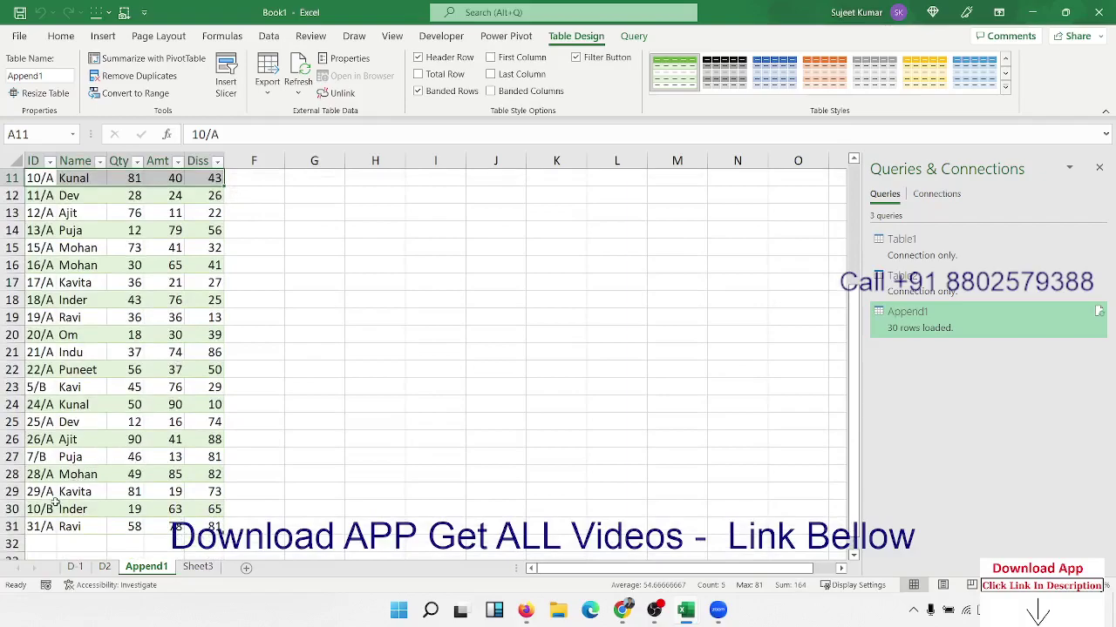
{"action": "left_click_drag", "start_coordinate": [46, 510], "coordinate": [209, 510]}
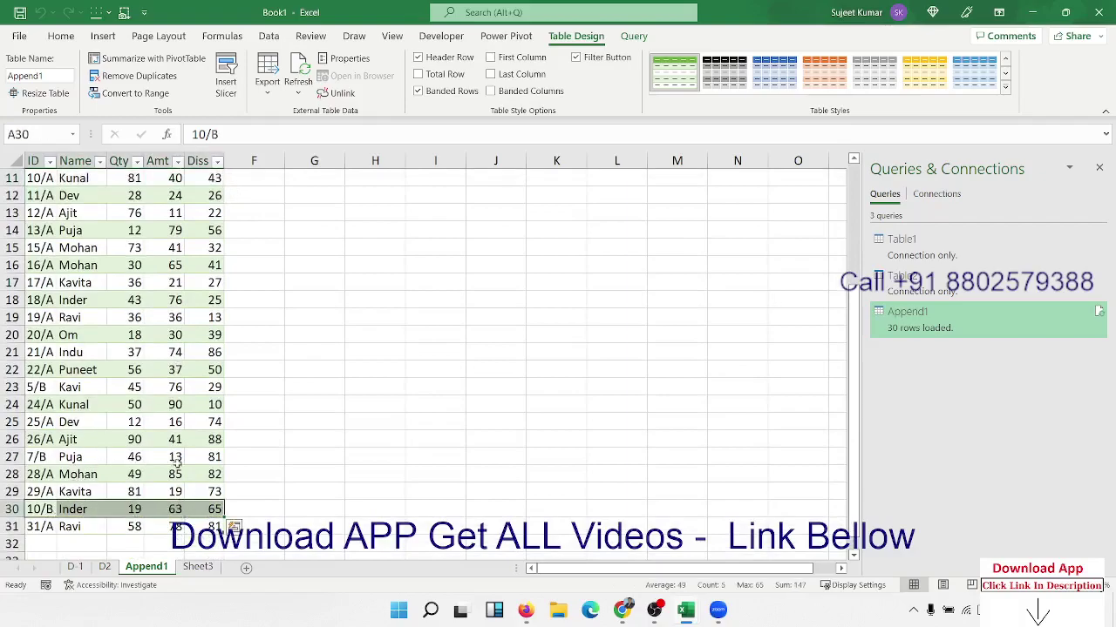
{"action": "scroll", "coordinate": [135, 387], "scroll_direction": "up", "scroll_amount": 3}
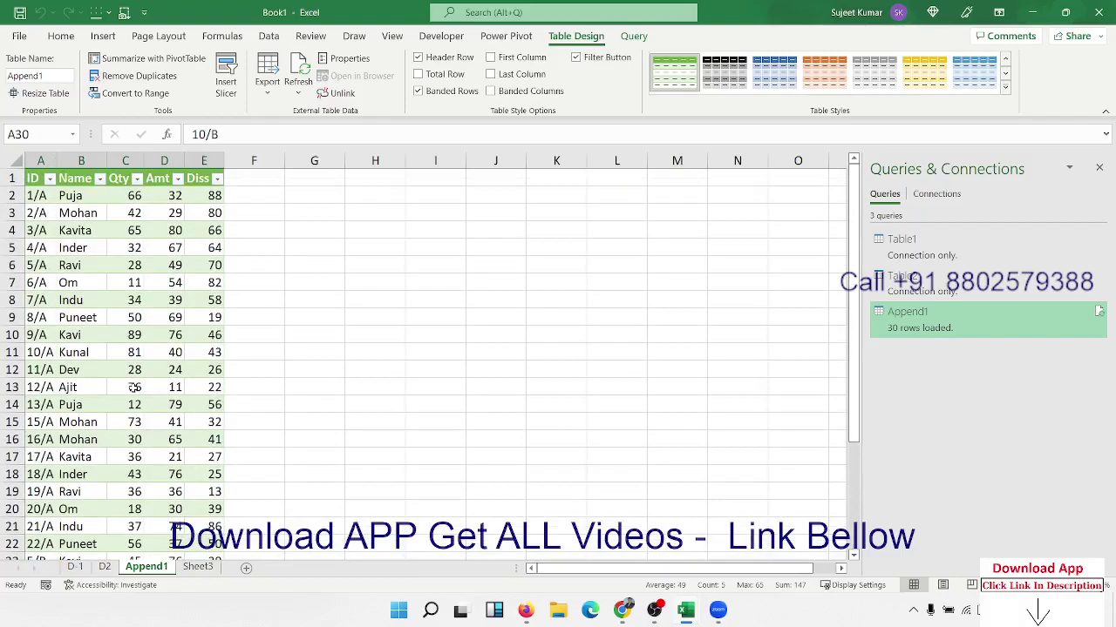
Enter =FILTER(Append1[#All],Append1[[#All],[ID]]="*B*") in H2, which returns #CALC!
{"action": "left_click", "coordinate": [375, 197]}
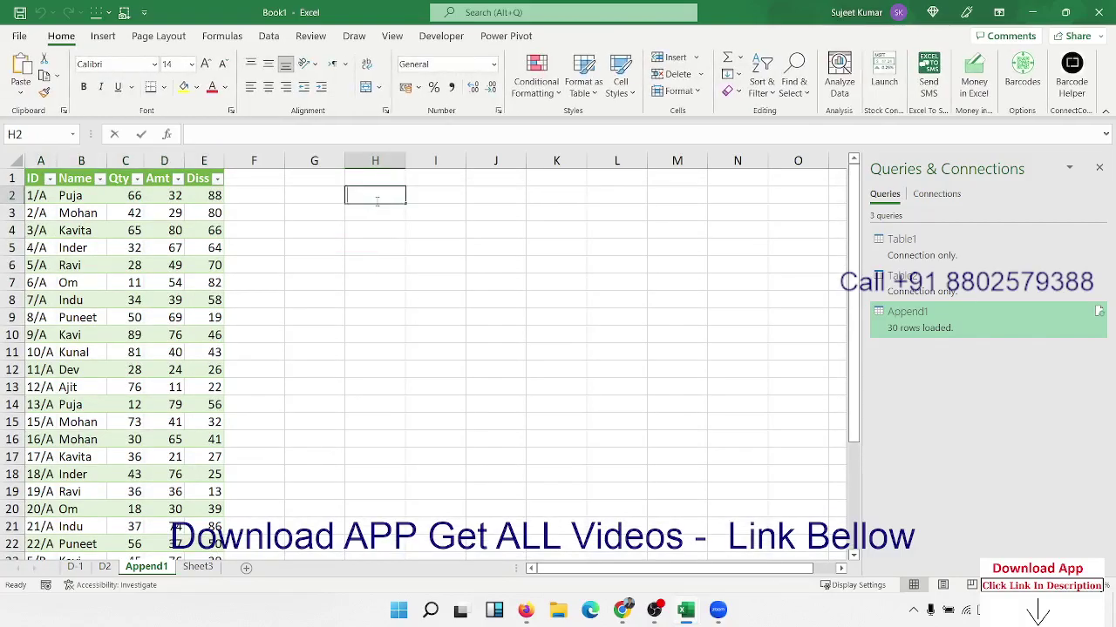
{"action": "type", "text": "=fil"}
{"action": "key", "text": "Tab"}
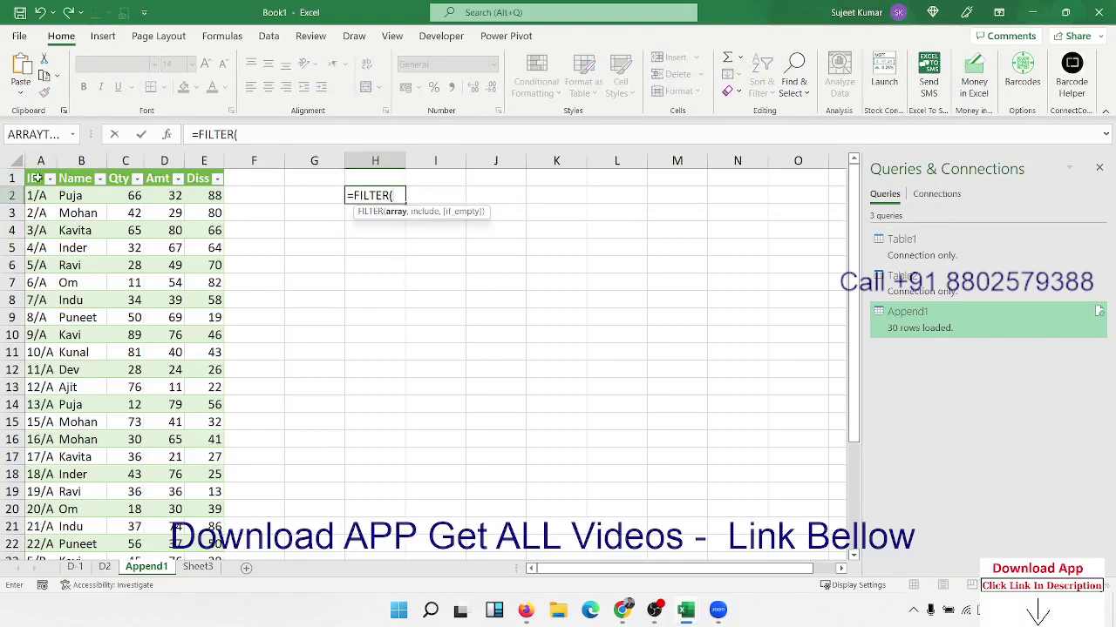
{"action": "left_click_drag", "start_coordinate": [36, 178], "coordinate": [218, 177]}
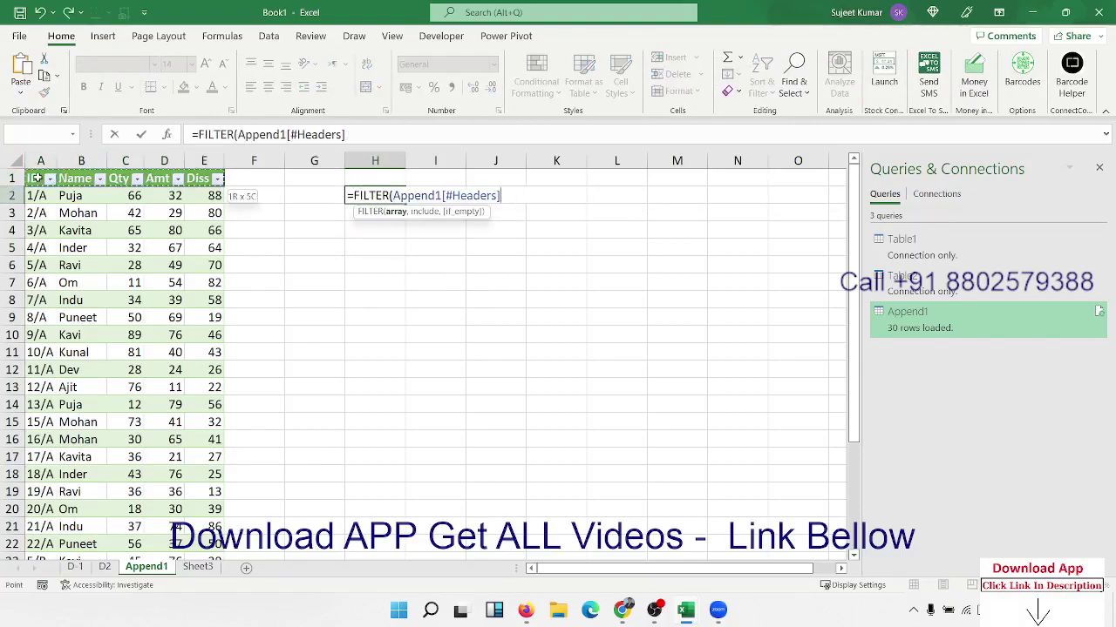
{"action": "key", "text": "ctrl+shift+Down"}
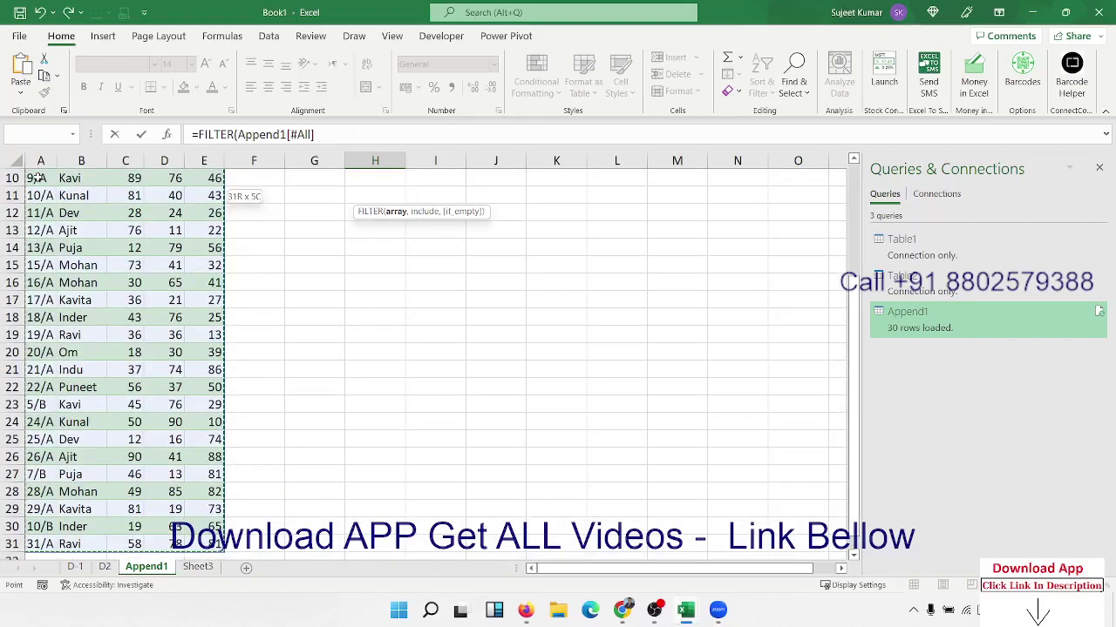
{"action": "type", "text": ","}
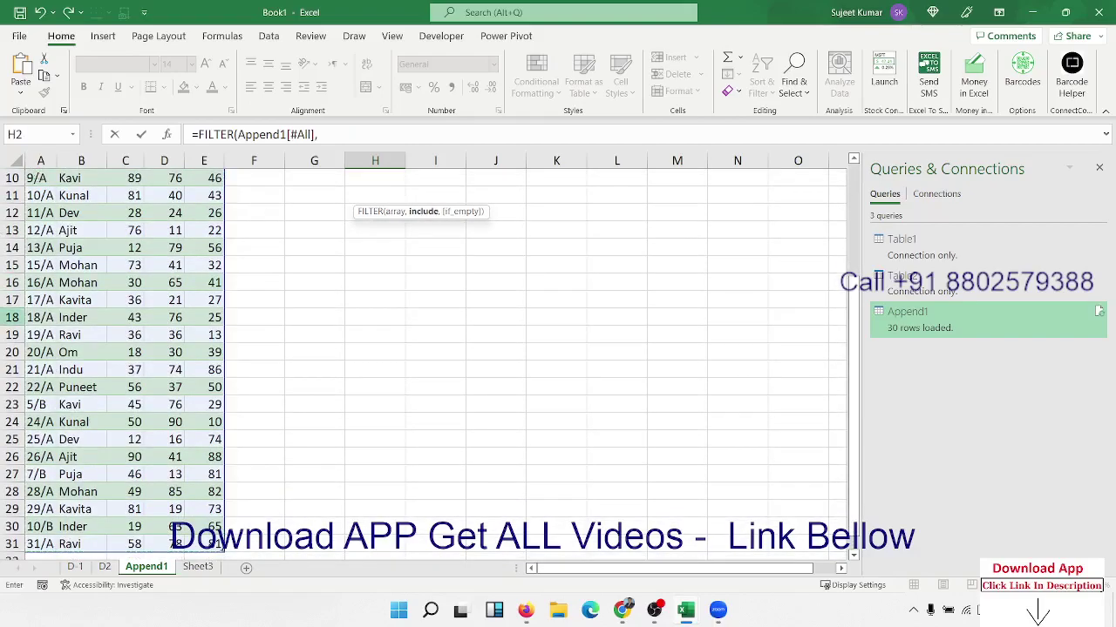
{"action": "scroll", "coordinate": [64, 396], "scroll_direction": "up", "scroll_amount": 3}
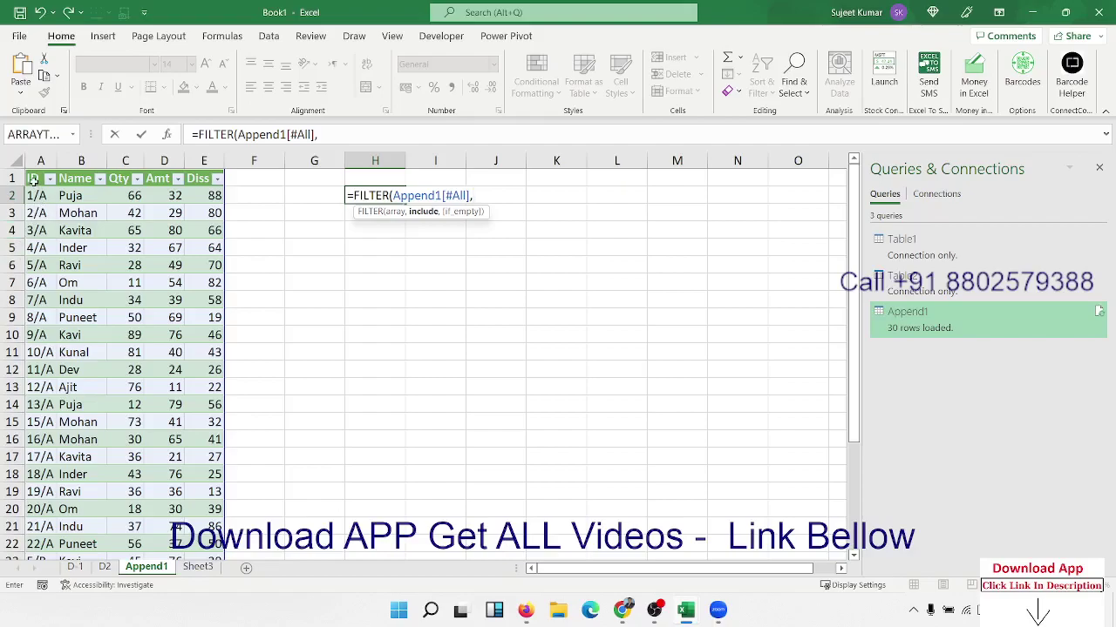
{"action": "left_click", "coordinate": [34, 178]}
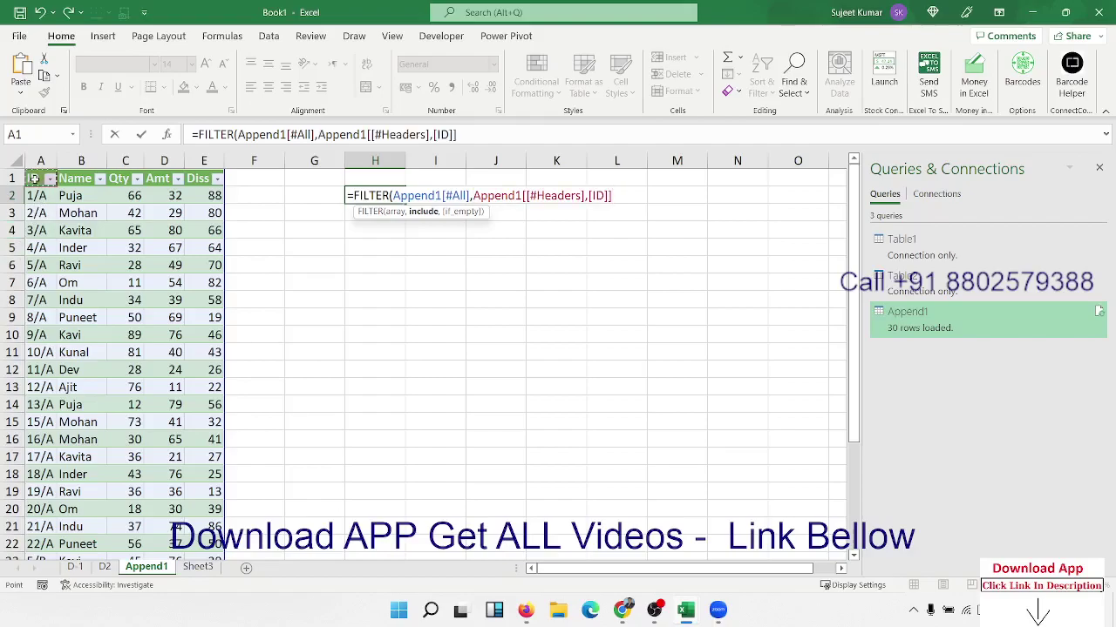
{"action": "key", "text": "ctrl+shift+Down"}
{"action": "type", "text": "=\""}
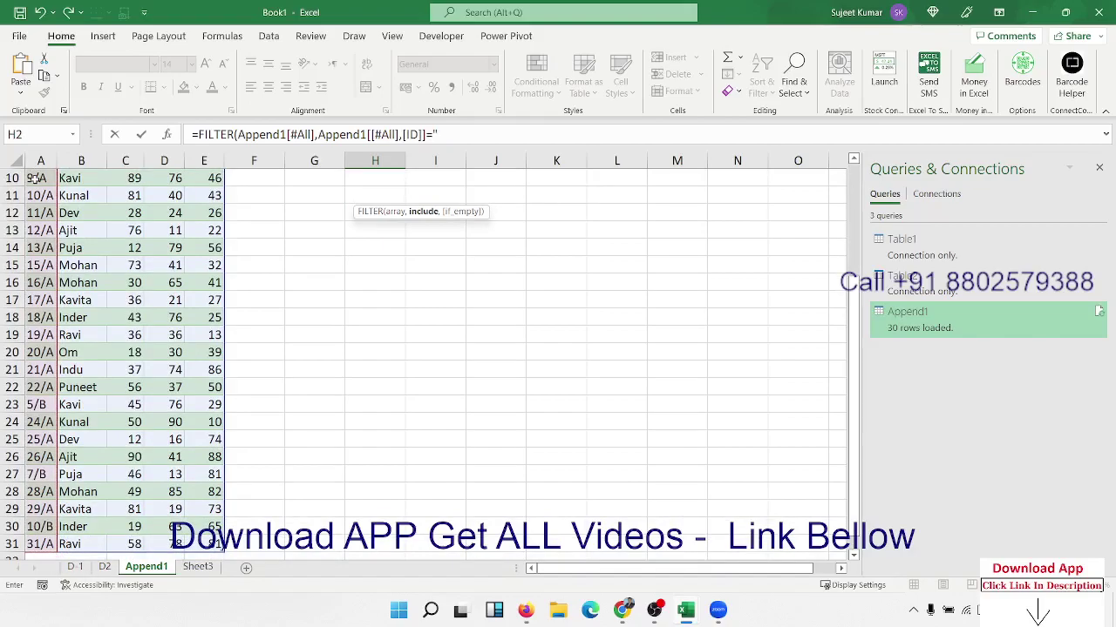
{"action": "type", "text": "*B"}
{"action": "type", "text": "*\""}
{"action": "type", "text": ")"}
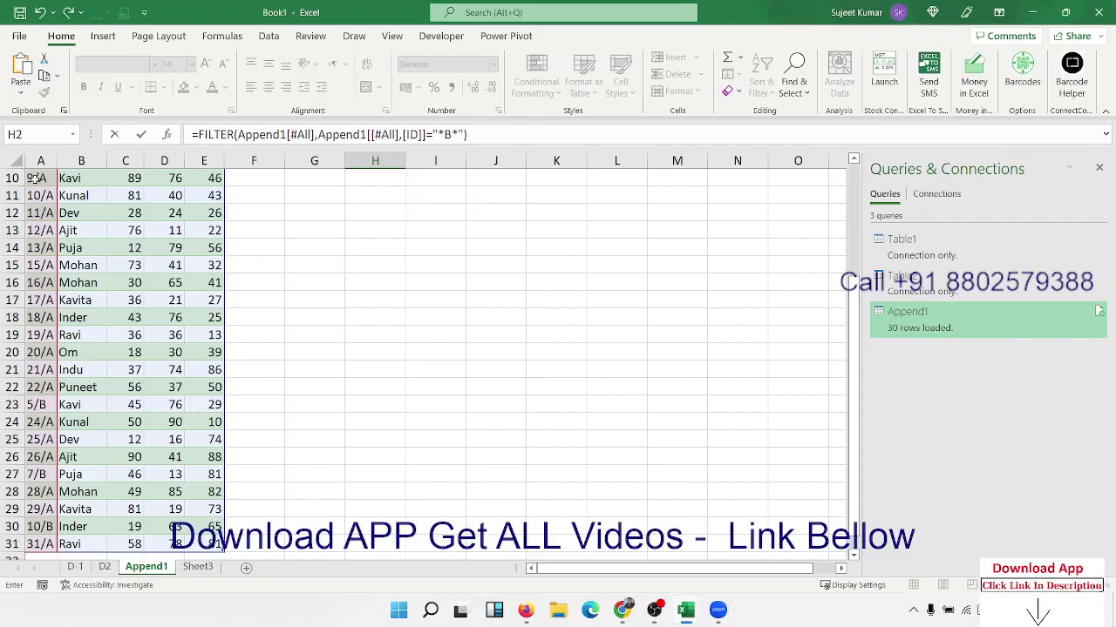
{"action": "key", "text": "ctrl+Return"}
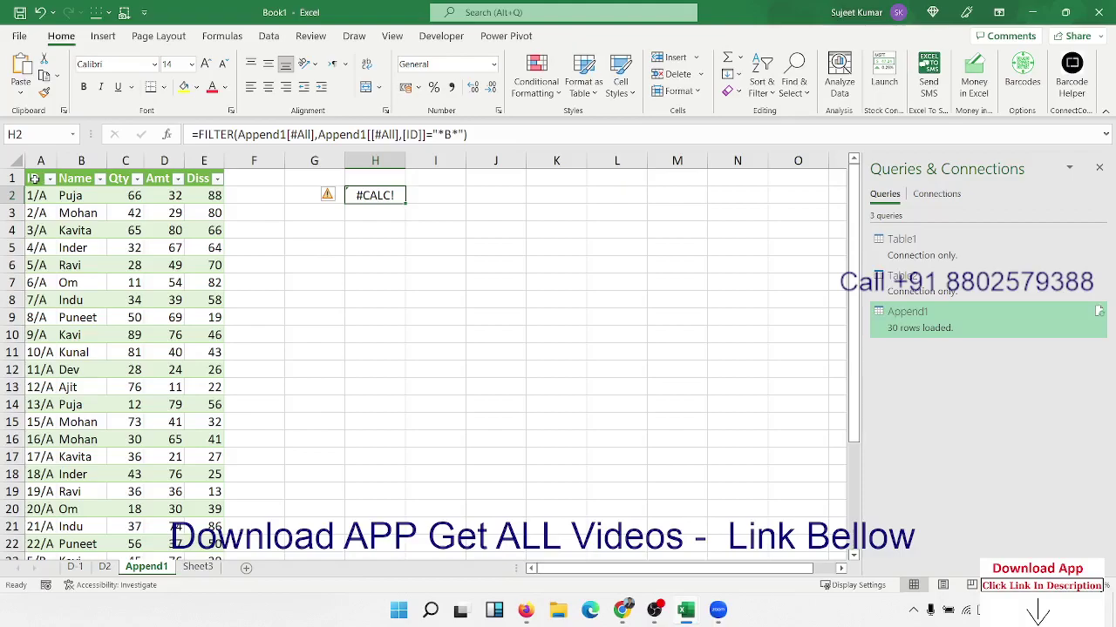
Replace H2 with =FILTER(A1:E30,A1:A30="*B*") using plain ranges; it still returns #CALC!
{"action": "key", "text": "Delete"}
{"action": "type", "text": "=f"}
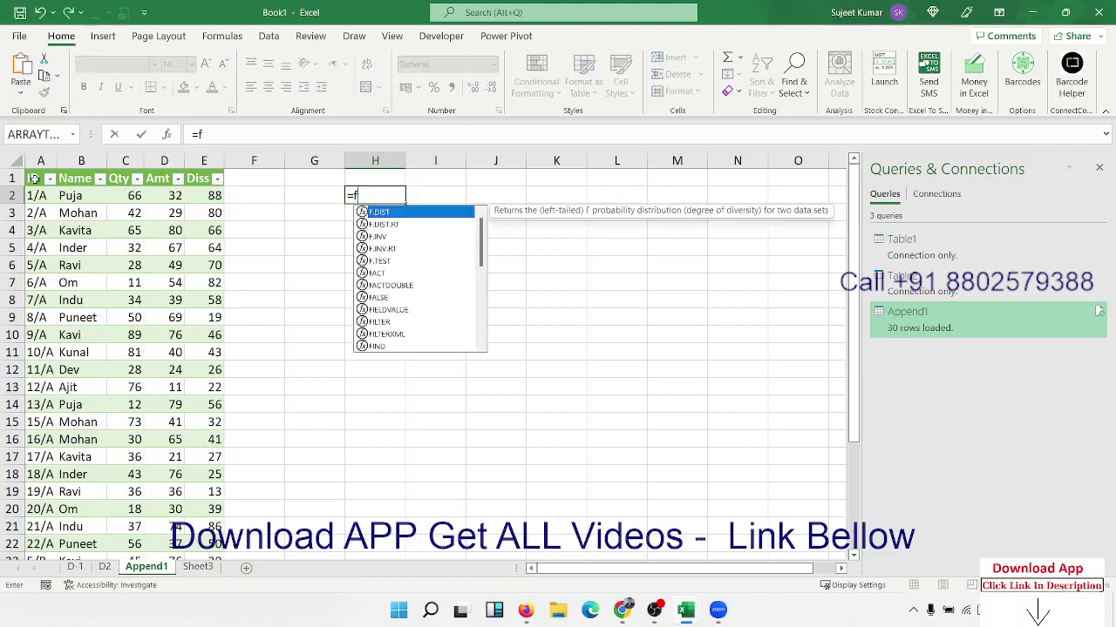
{"action": "type", "text": "il"}
{"action": "key", "text": "Tab"}
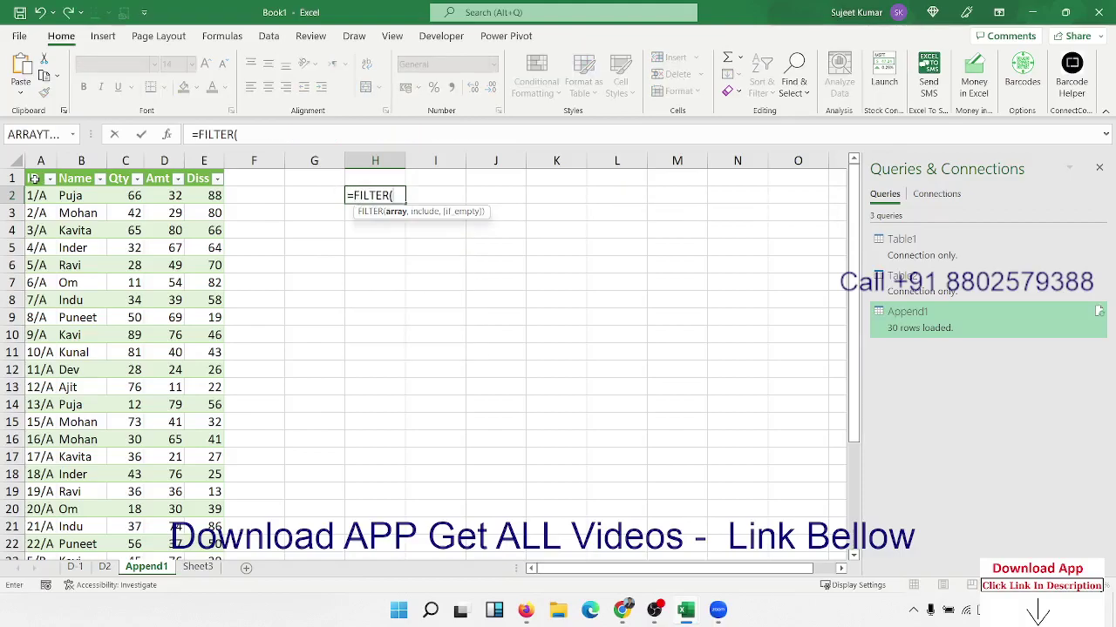
{"action": "type", "text": "a1"}
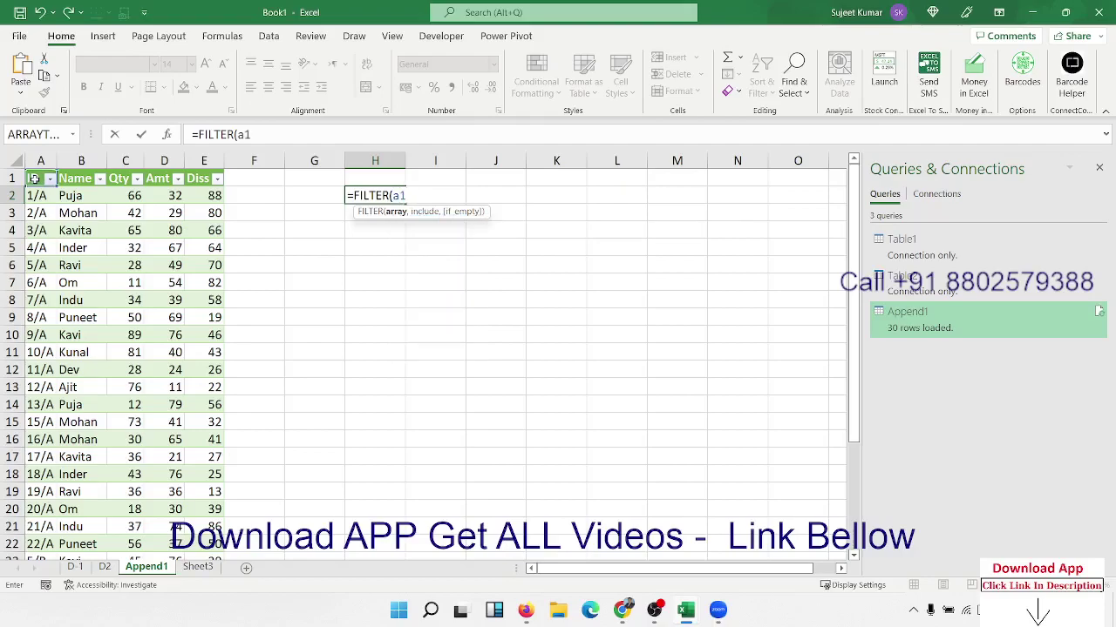
{"action": "type", "text": ":e"}
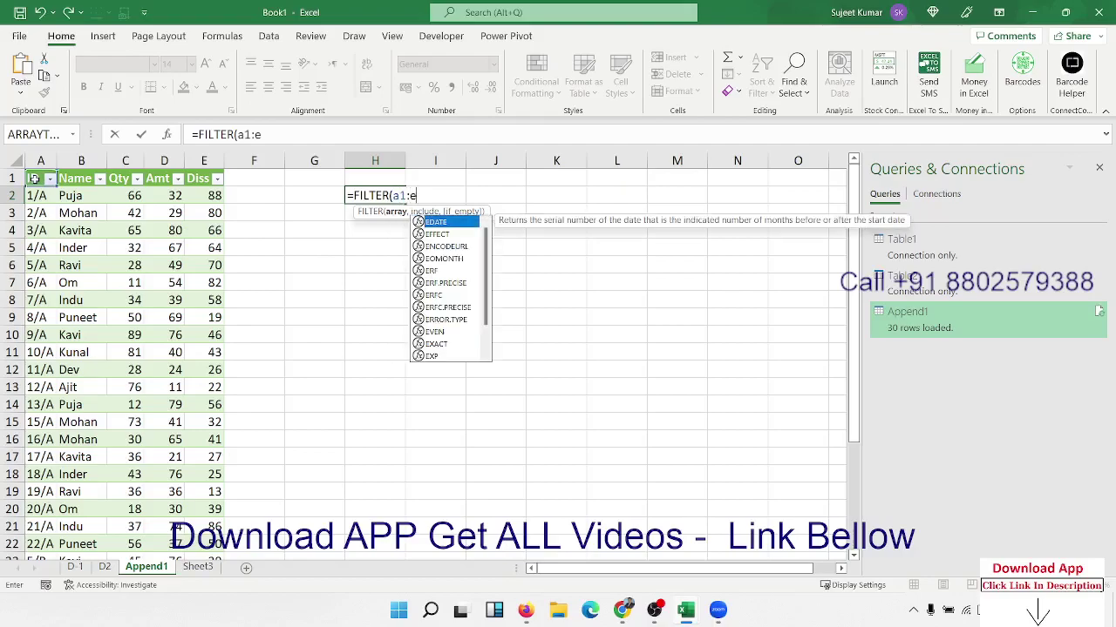
{"action": "type", "text": "30"}
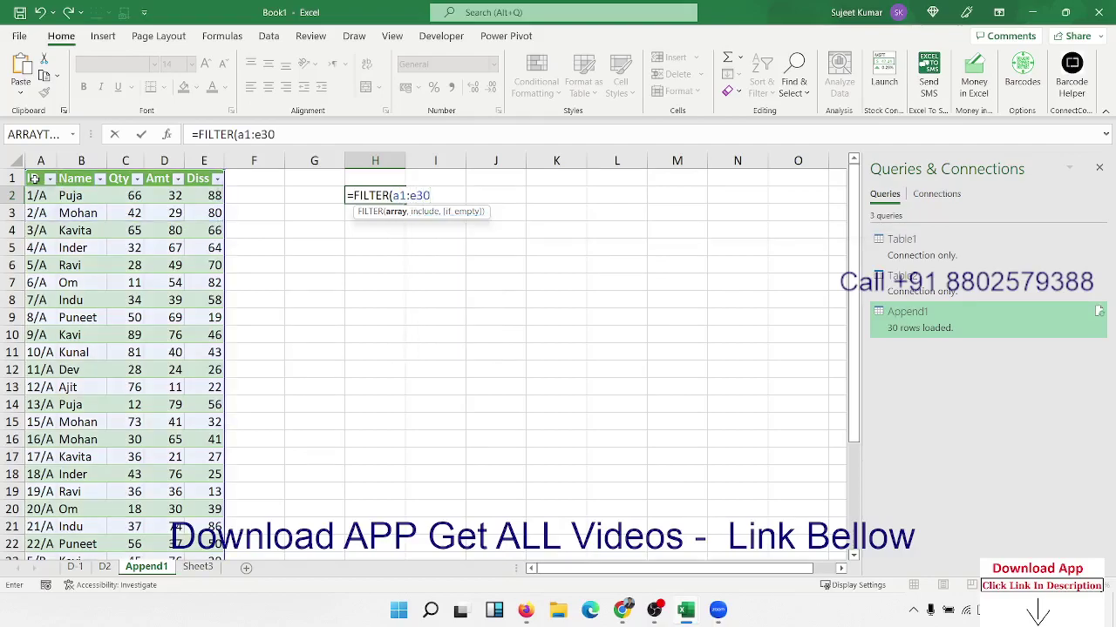
{"action": "type", "text": ","}
{"action": "type", "text": "a1:"}
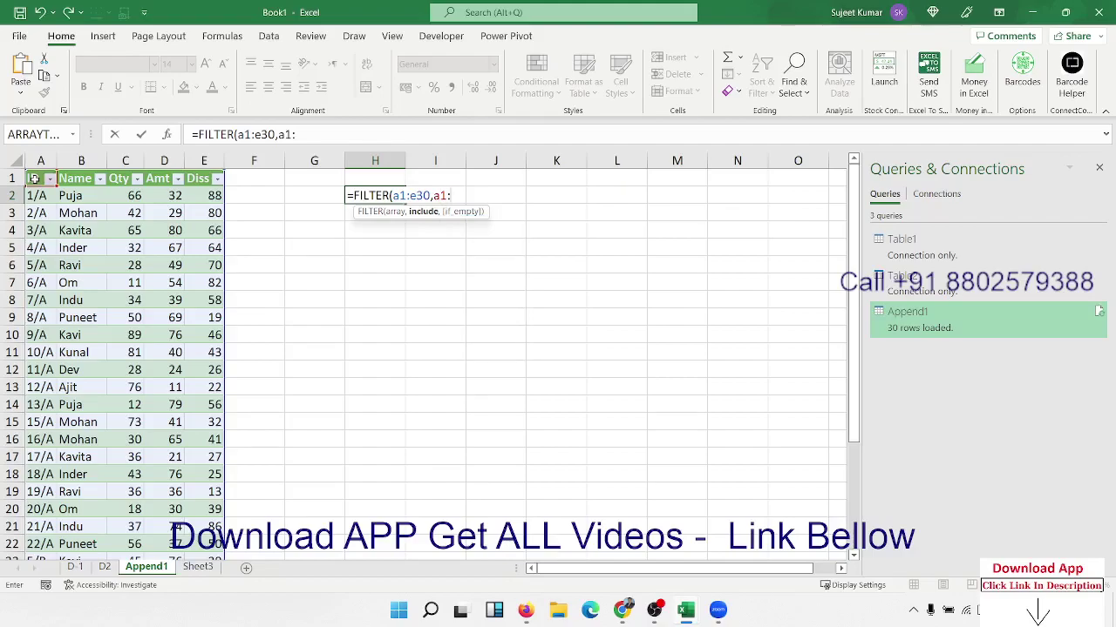
{"action": "type", "text": "a30="}
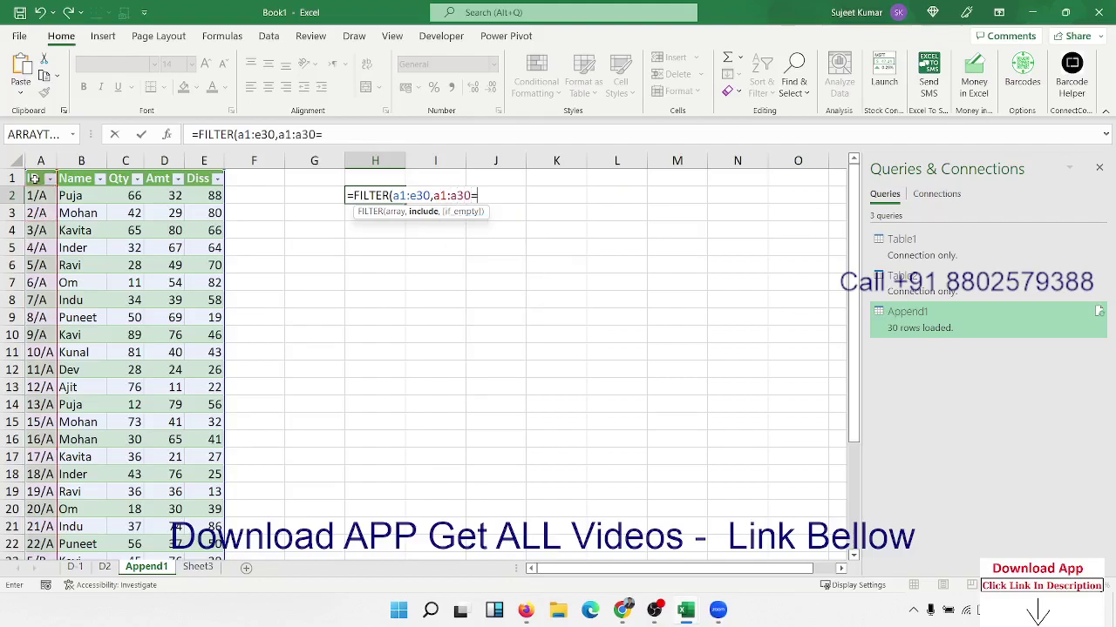
{"action": "type", "text": "\""}
{"action": "type", "text": "*B"}
{"action": "type", "text": "\""}
{"action": "type", "text": ")"}
{"action": "key", "text": "Return"}
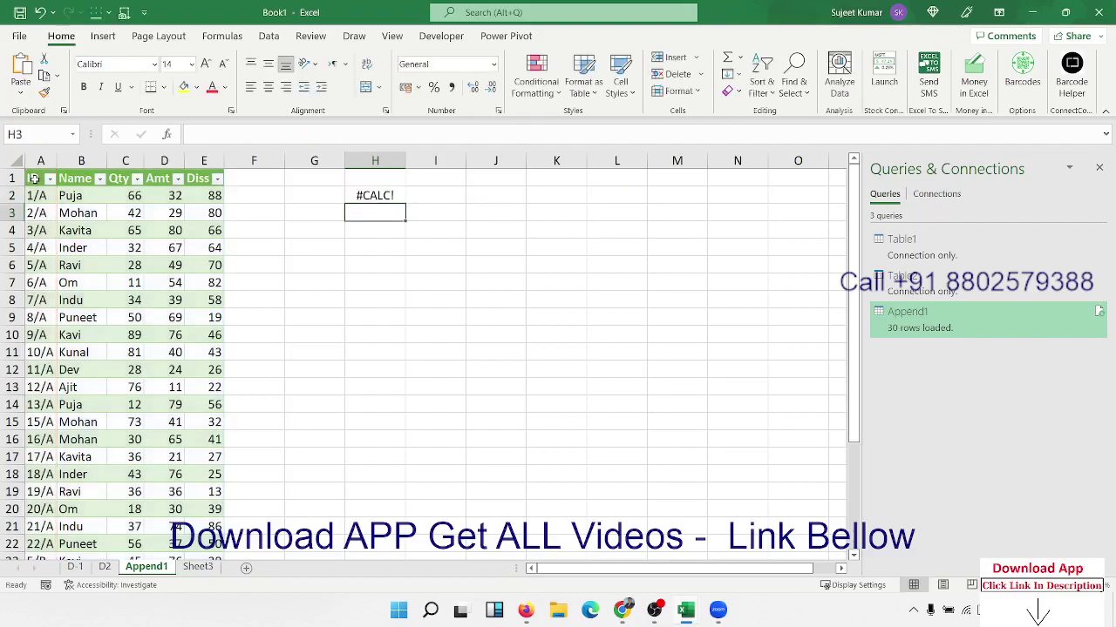
{"action": "key", "text": "Up"}
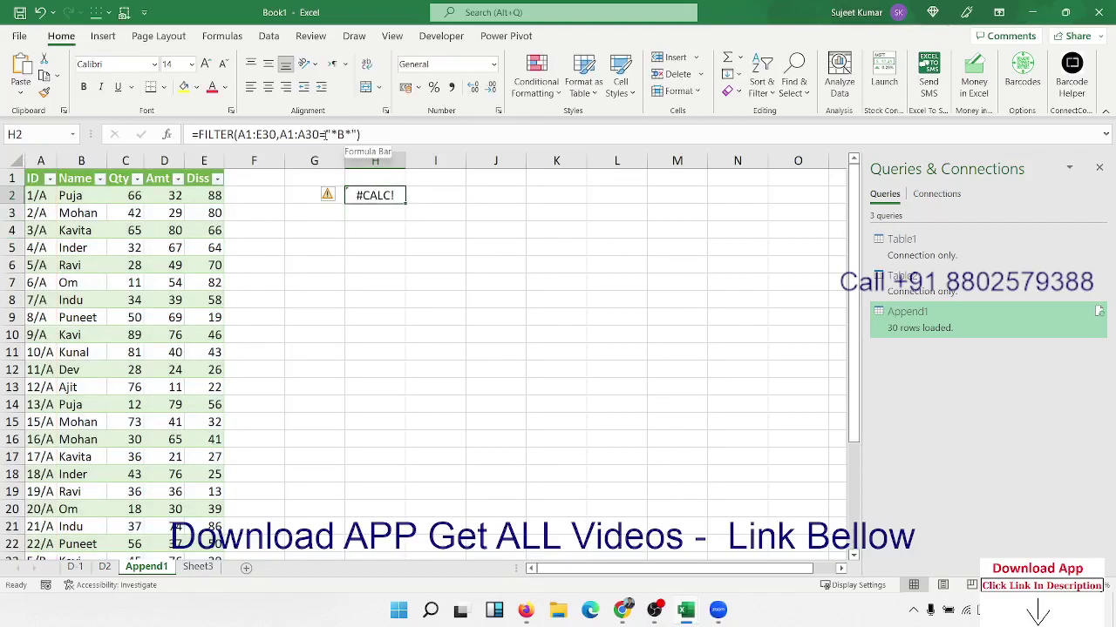
Change H2's FILTER criterion to compare the IDs with "B" instead of "*B*"
{"action": "left_click", "coordinate": [327, 134]}
{"action": "type", "text": "*"}
{"action": "key", "text": "Delete"}
{"action": "key", "text": "Delete"}
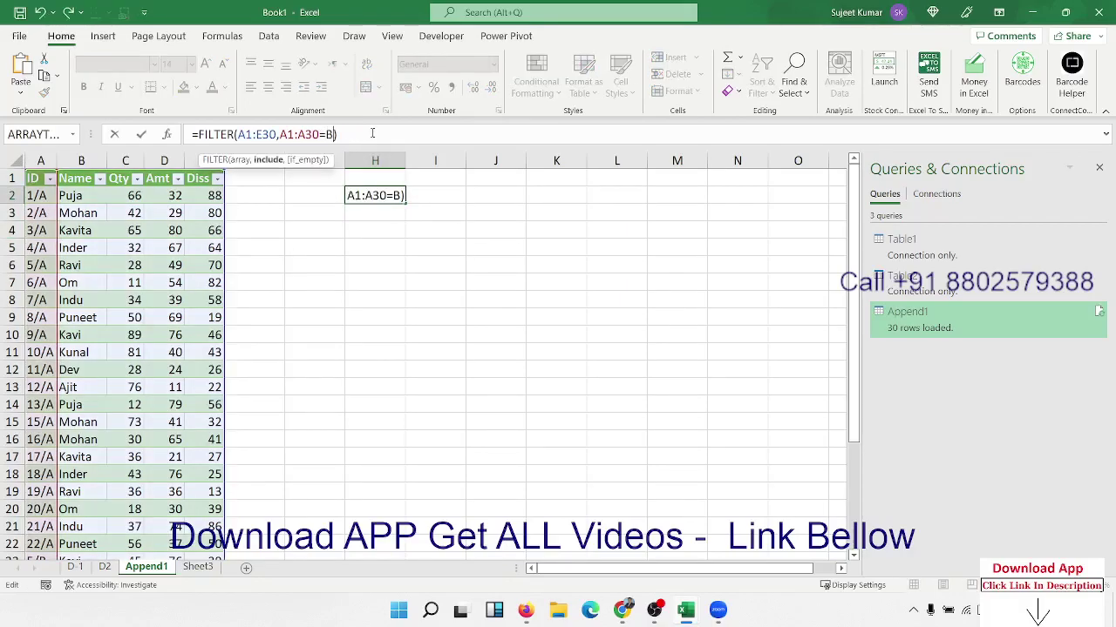
{"action": "key", "text": "Return"}
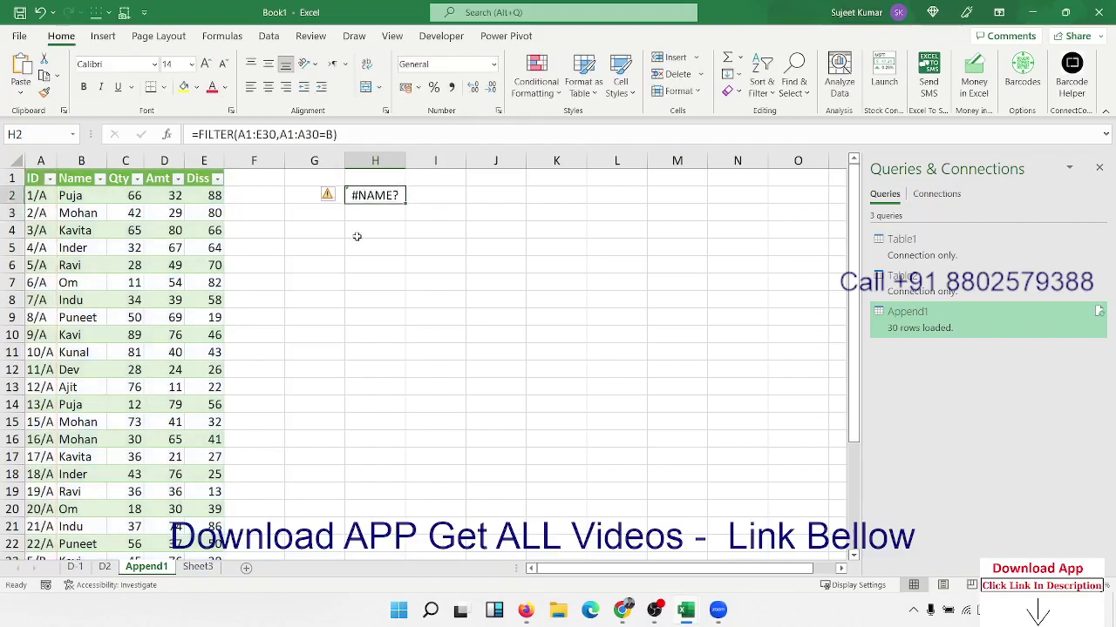
{"action": "left_click", "coordinate": [327, 135]}
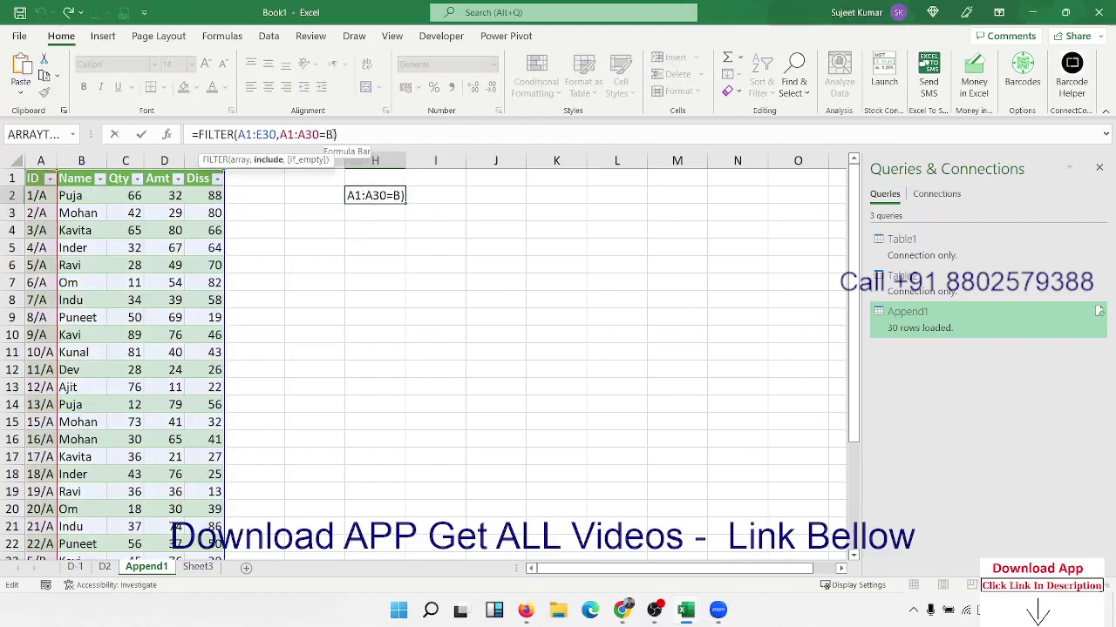
{"action": "type", "text": "\"B\""}
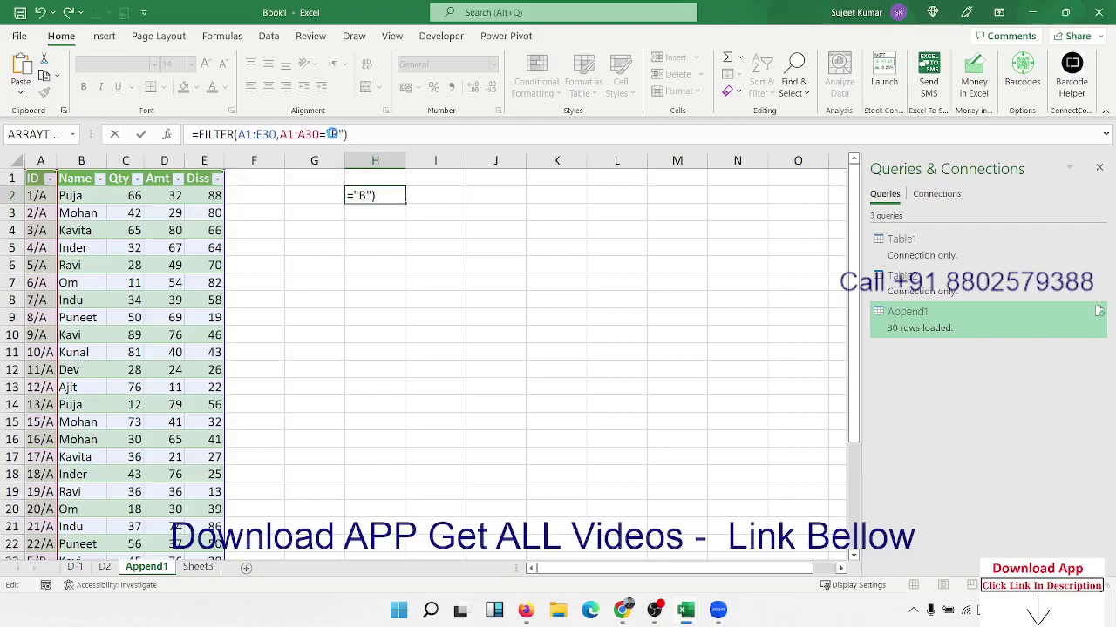
{"action": "key", "text": "Return"}
{"action": "key", "text": "Up"}
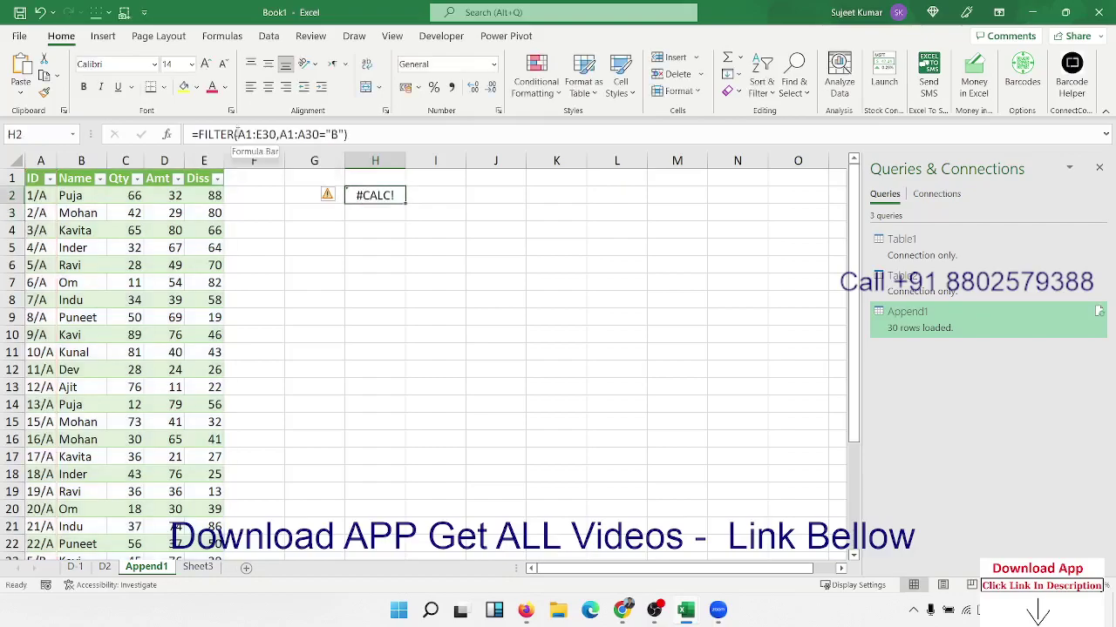
{"action": "left_click", "coordinate": [237, 135]}
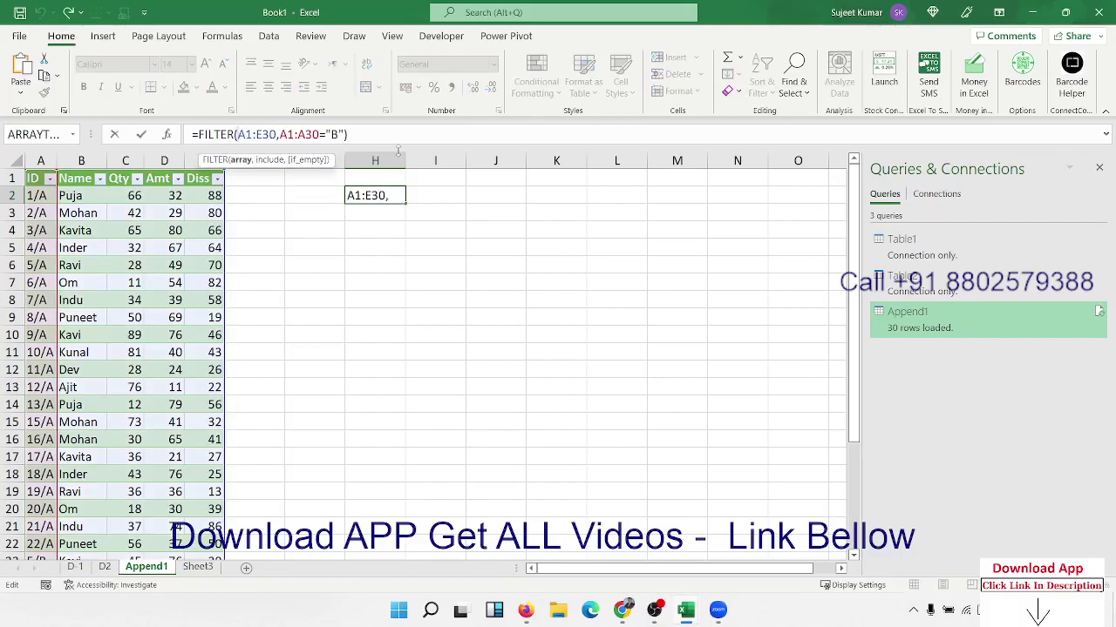
{"action": "type", "text": "sy"}
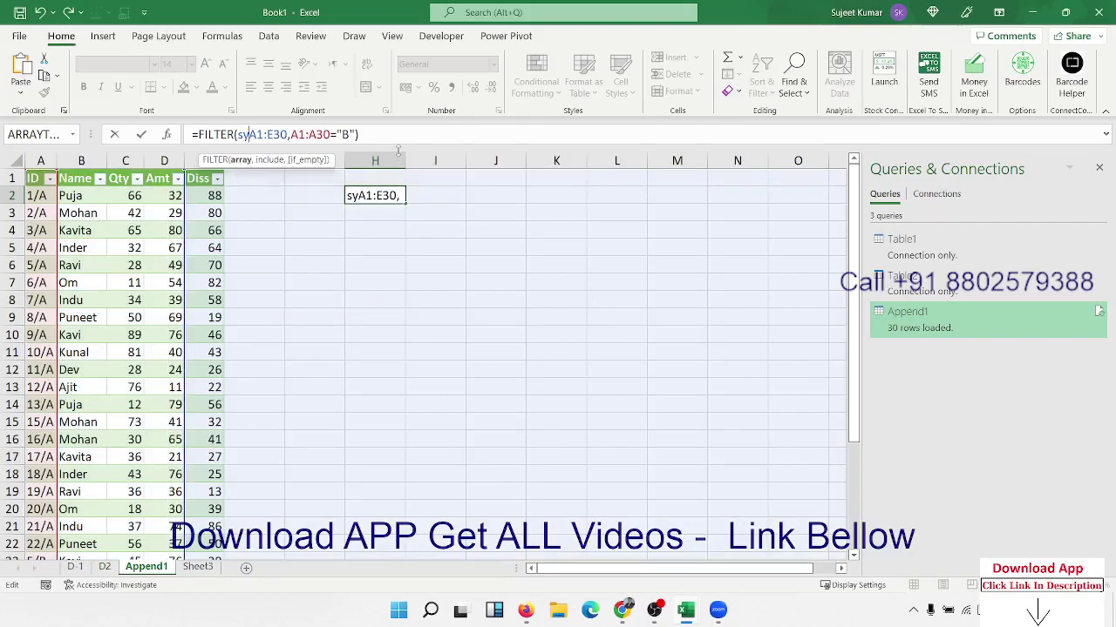
{"action": "key", "text": "BackSpace"}
{"action": "key", "text": "BackSpace"}
{"action": "key", "text": "ctrl+Return"}
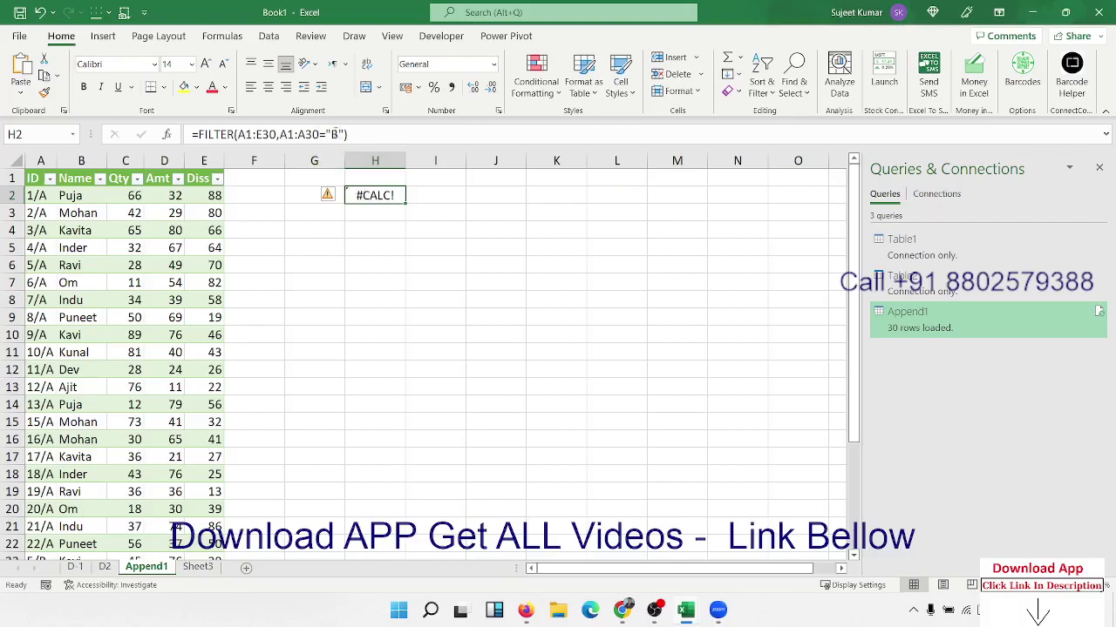
Retry the FILTER criterion with a leading wildcard, "*B"
{"action": "left_click", "coordinate": [345, 134]}
{"action": "left_click", "coordinate": [337, 135]}
{"action": "type", "text": "*"}
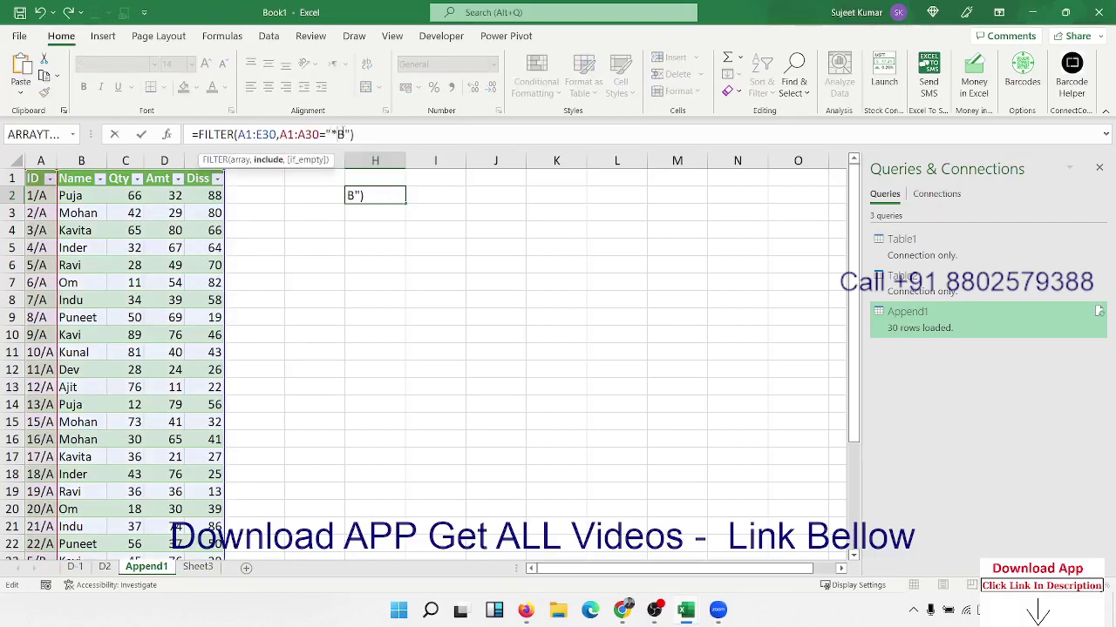
{"action": "key", "text": "Return"}
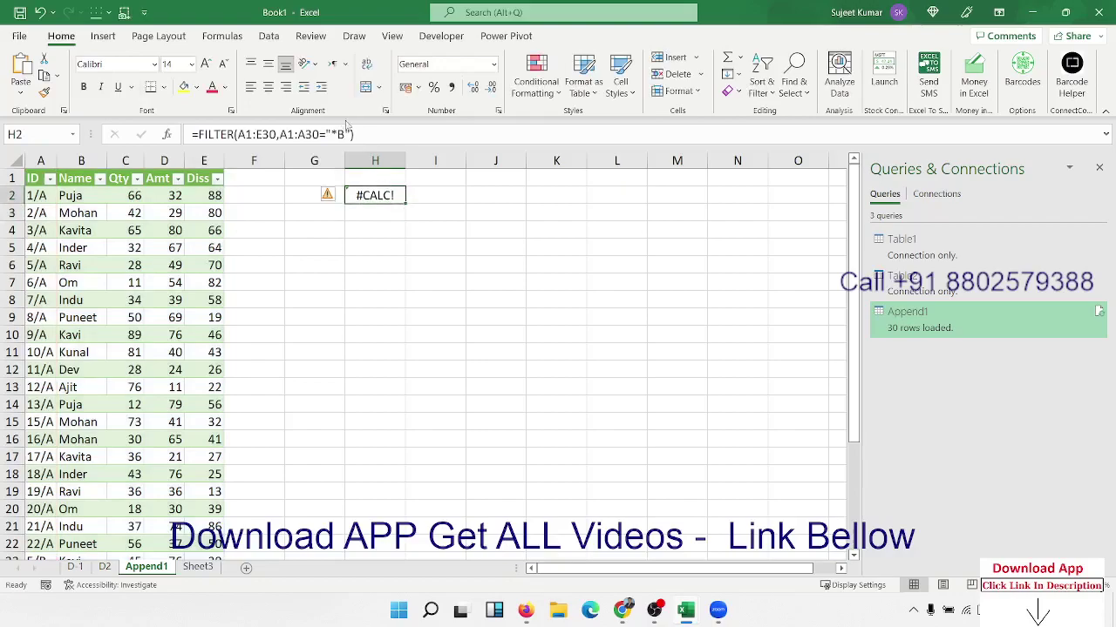
{"action": "left_click", "coordinate": [347, 134]}
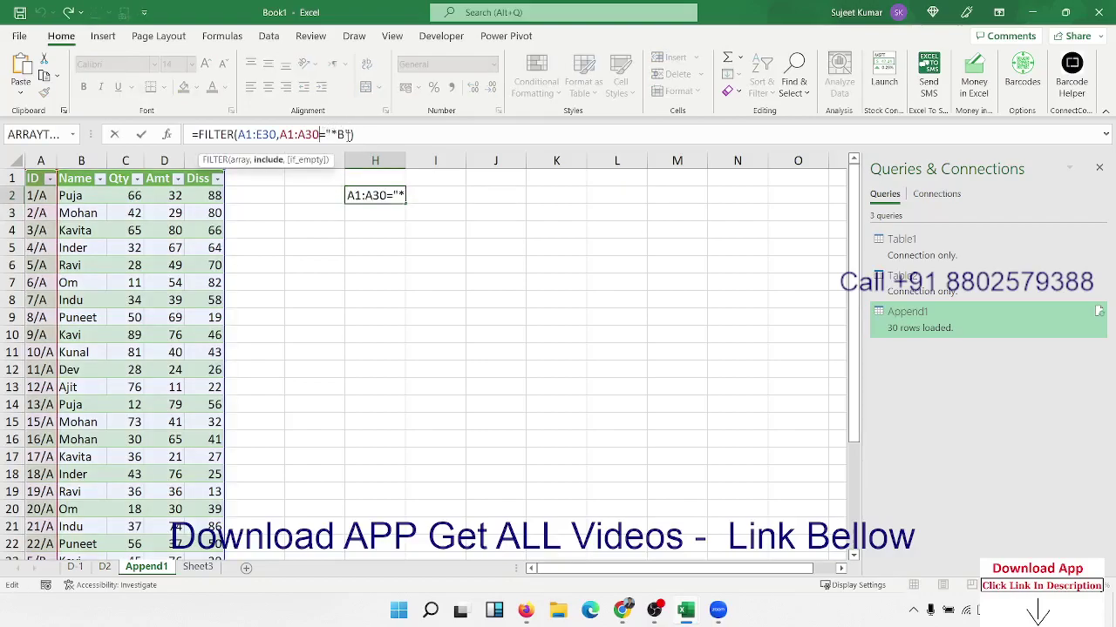
{"action": "left_click", "coordinate": [324, 135]}
{"action": "left_click", "coordinate": [358, 142]}
{"action": "key", "text": "ctrl+Return"}
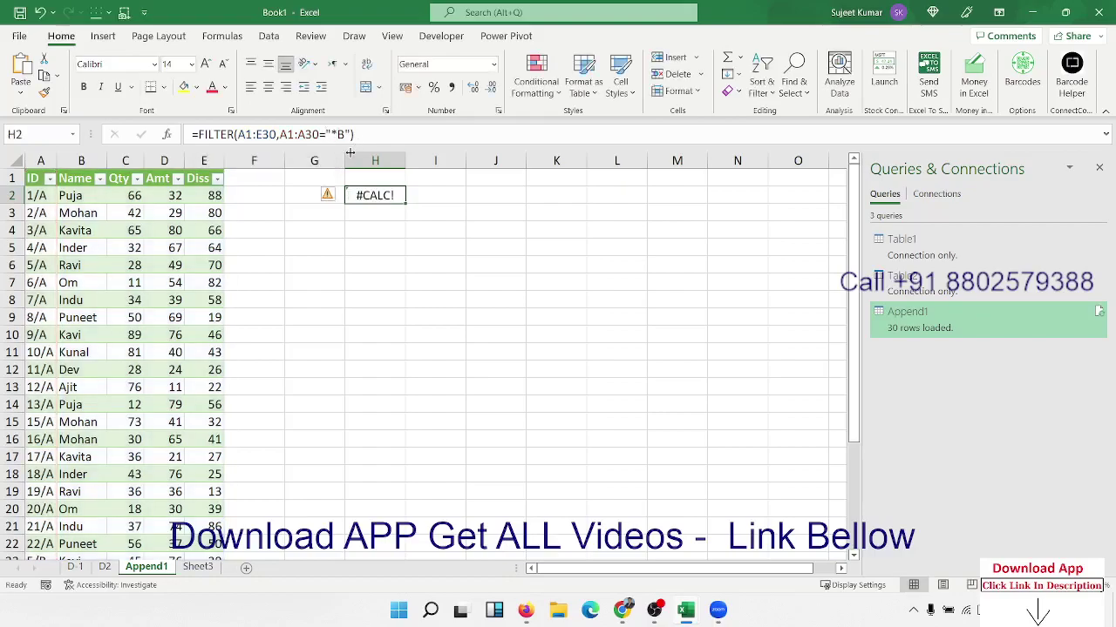
Delete the trial FILTER formula from H2
{"action": "key", "text": "F7"}
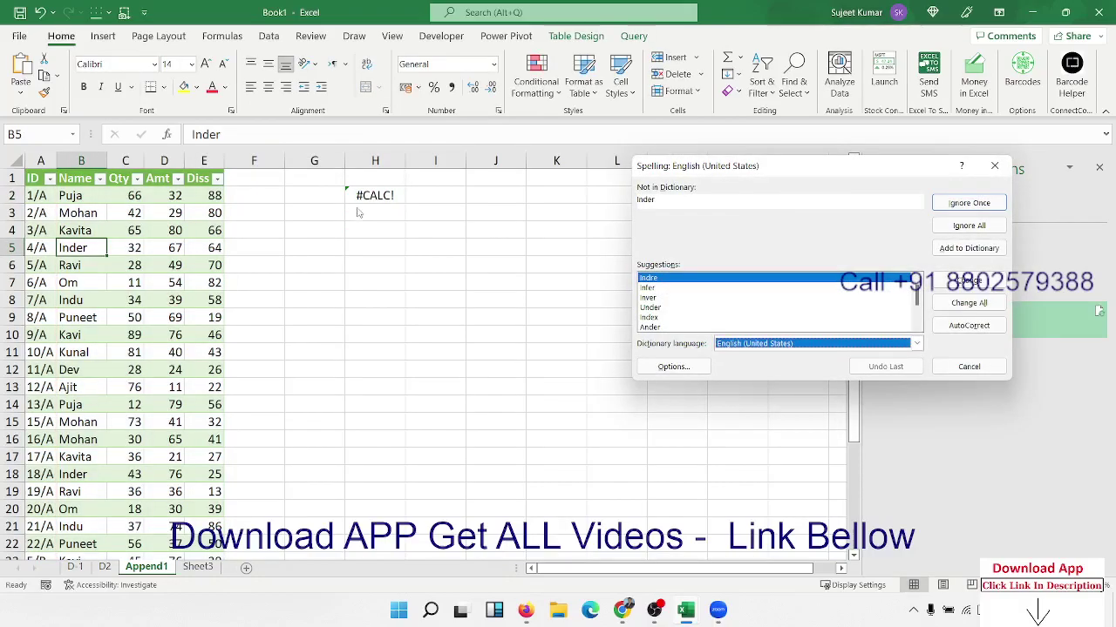
{"action": "key", "text": "Escape"}
{"action": "left_click", "coordinate": [356, 208]}
{"action": "left_click", "coordinate": [360, 196]}
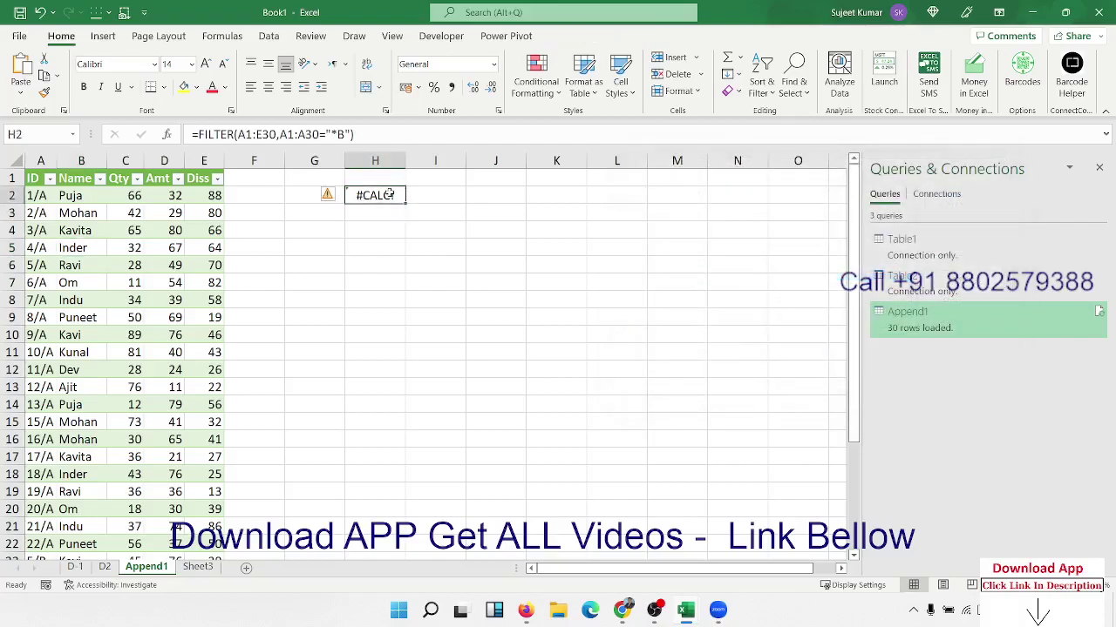
{"action": "key", "text": "Delete"}
{"action": "key", "text": "Down"}
Enter =UNIQUE(A1:A30) in G3 to spill the ID header and distinct IDs down column G
{"action": "key", "text": "Left"}
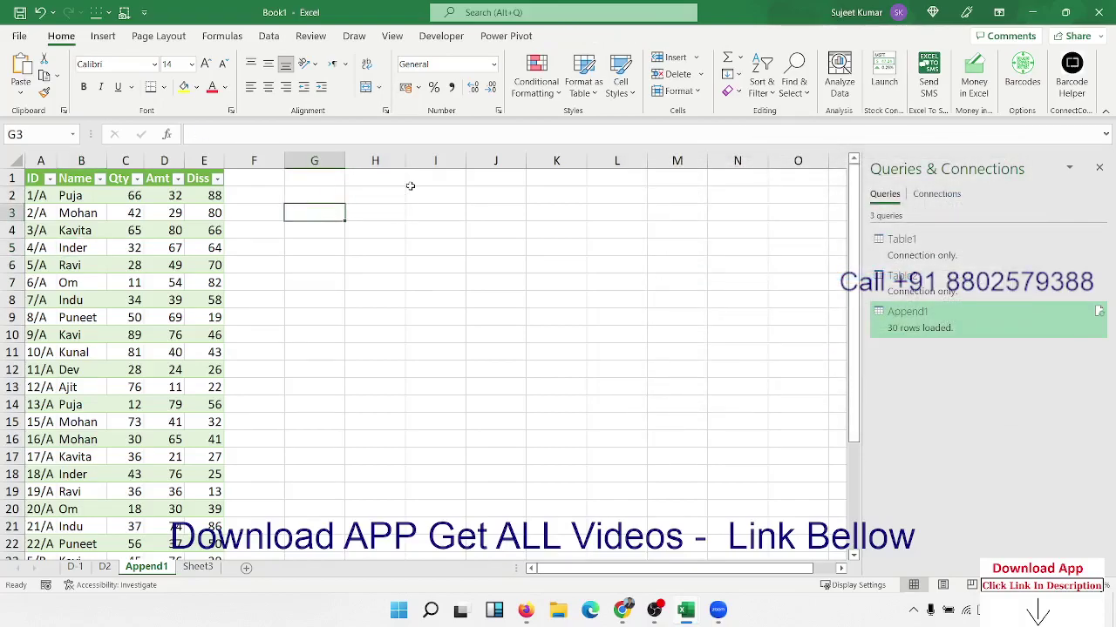
{"action": "type", "text": "=uni"}
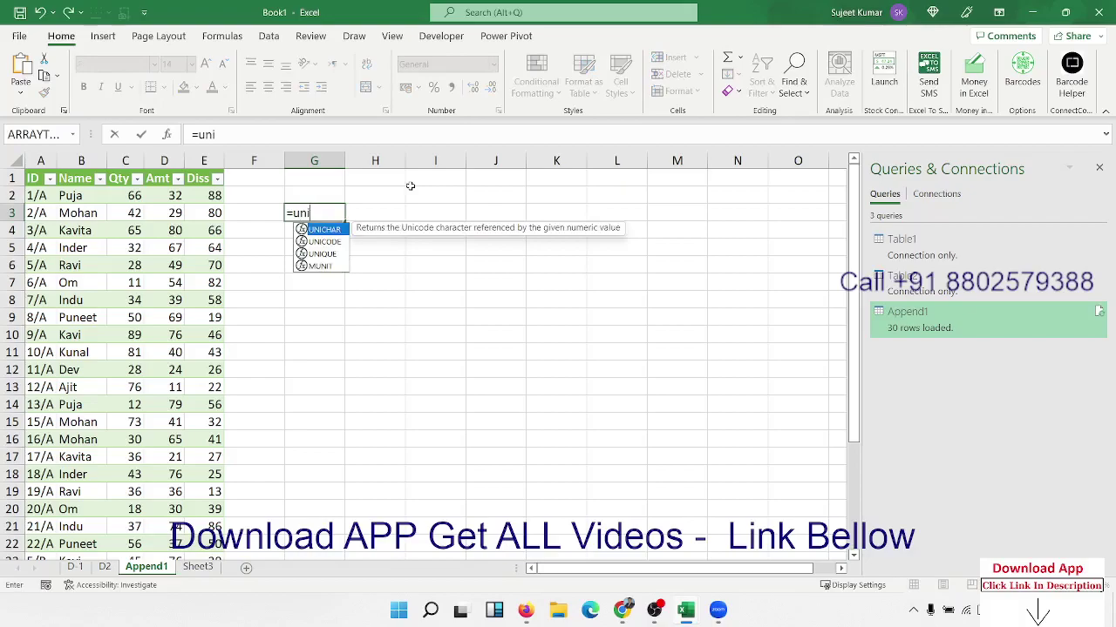
{"action": "key", "text": "Down"}
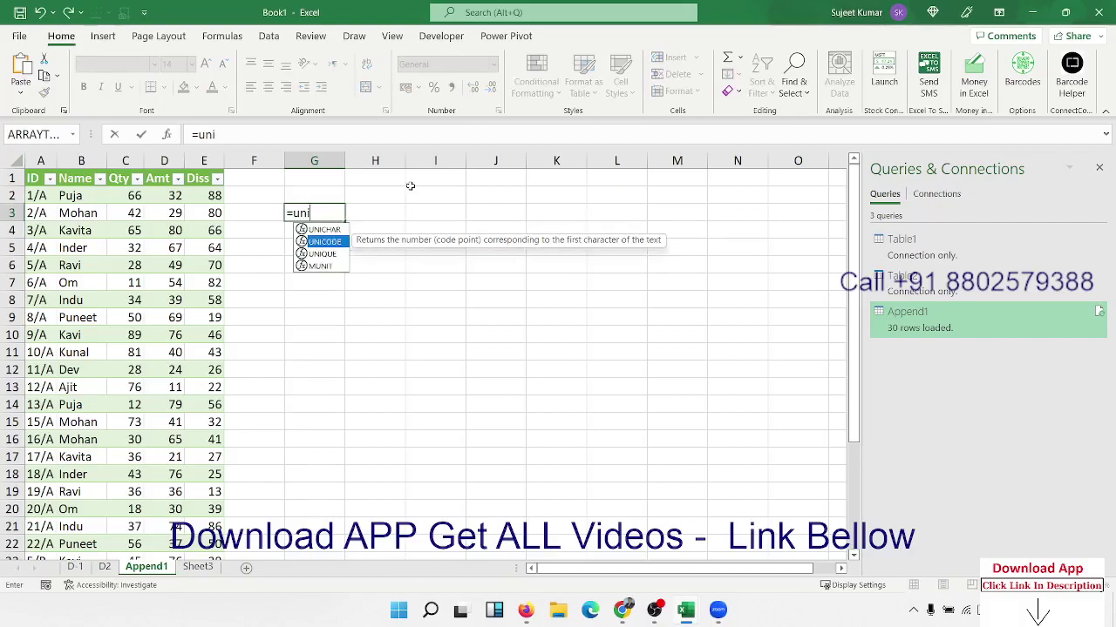
{"action": "key", "text": "Down"}
{"action": "key", "text": "Tab"}
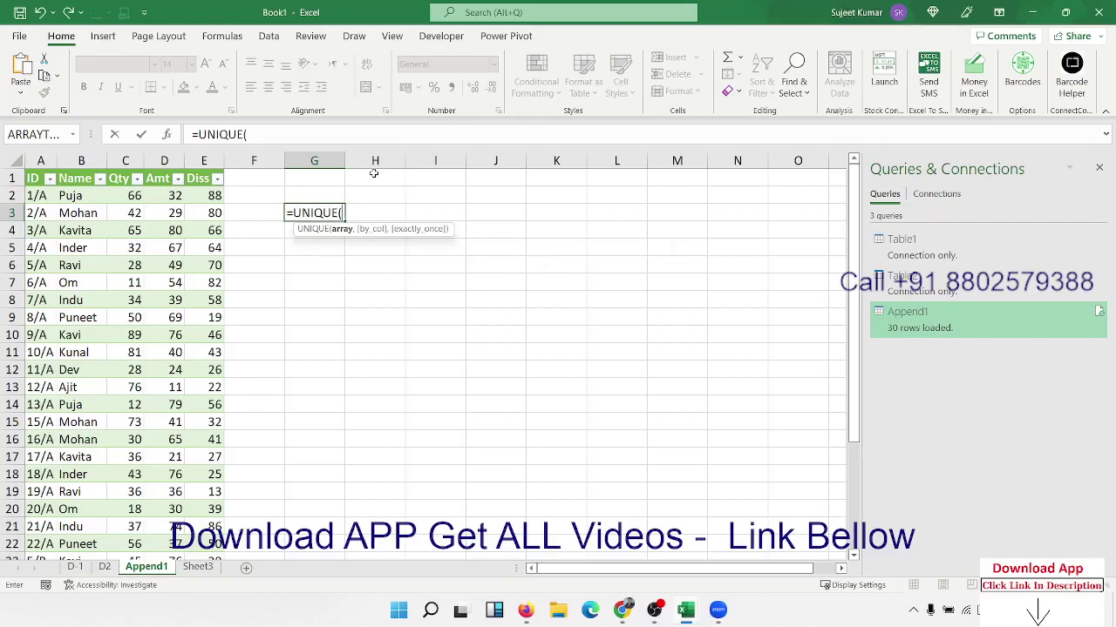
{"action": "type", "text": "a1:"}
{"action": "type", "text": "a30"}
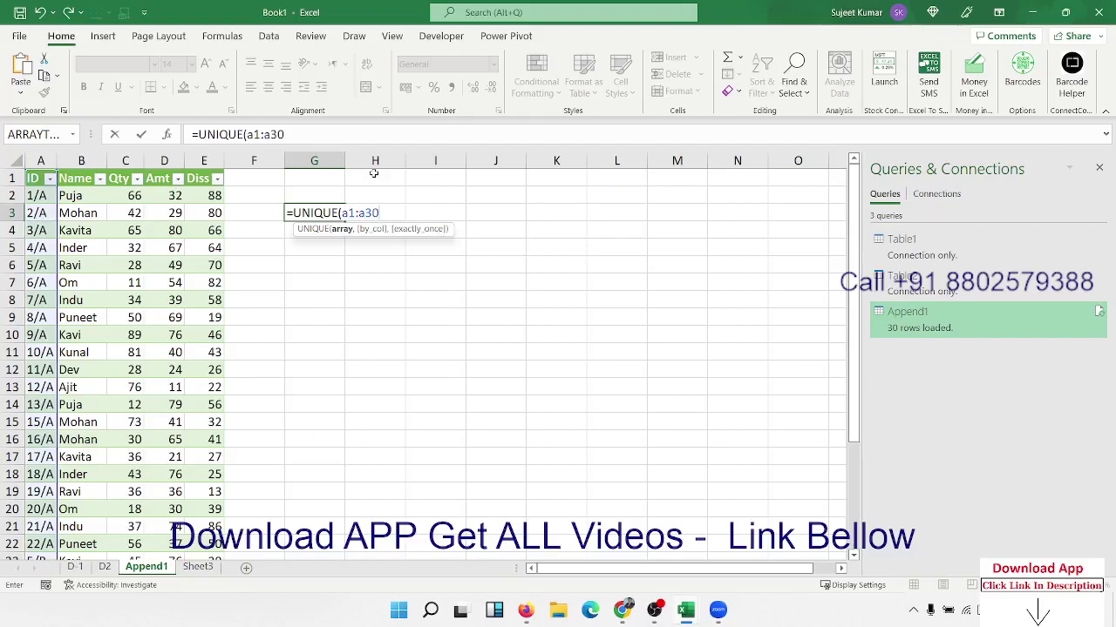
{"action": "type", "text": ")"}
{"action": "key", "text": "Return"}
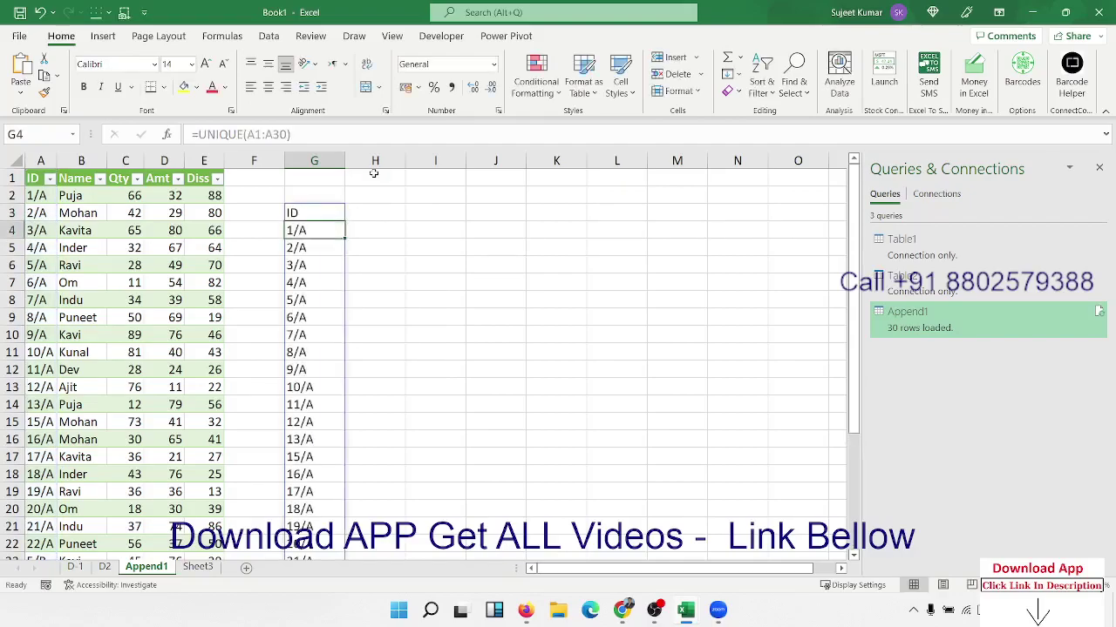
{"action": "key", "text": "Up"}
{"action": "scroll", "coordinate": [339, 259], "scroll_direction": "down", "scroll_amount": 3}
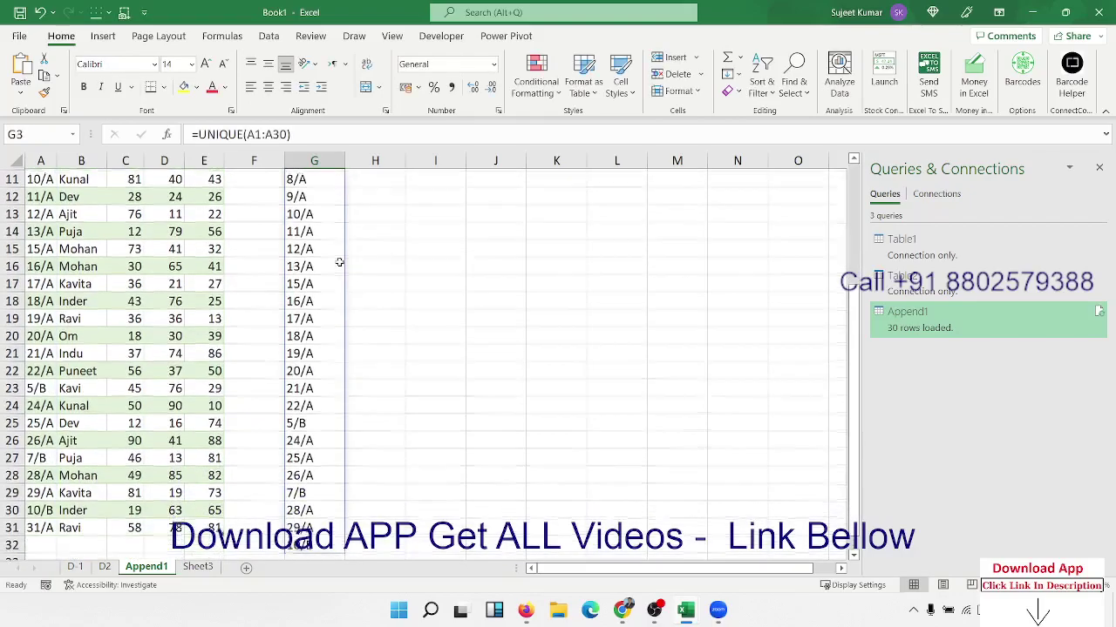
{"action": "scroll", "coordinate": [337, 242], "scroll_direction": "up", "scroll_amount": 3}
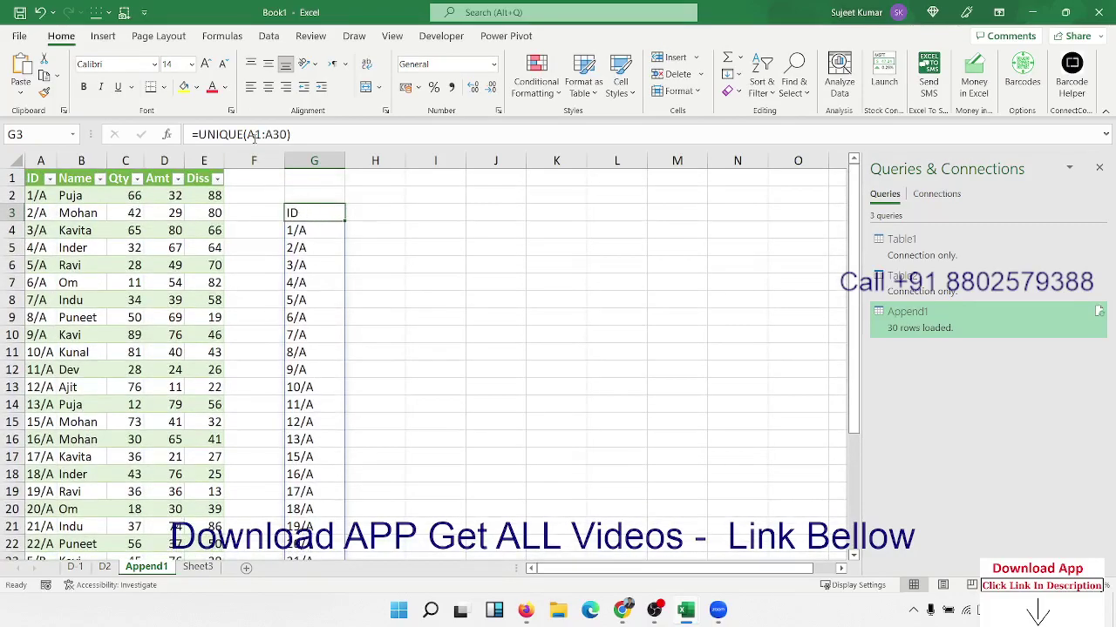
Change G3 to =UNIQUE(LEFT(A1:A30,LEN(A1:A30)-1)), accepting Excel's suggested correction
{"action": "left_click", "coordinate": [249, 137]}
{"action": "type", "text": "le"}
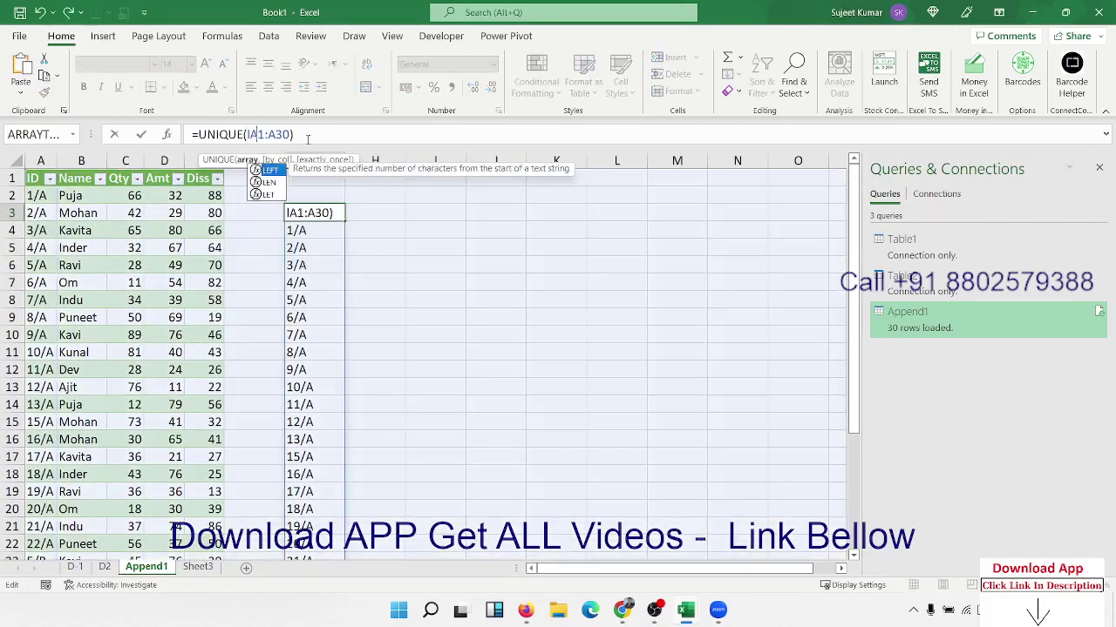
{"action": "type", "text": "f"}
{"action": "key", "text": "Tab"}
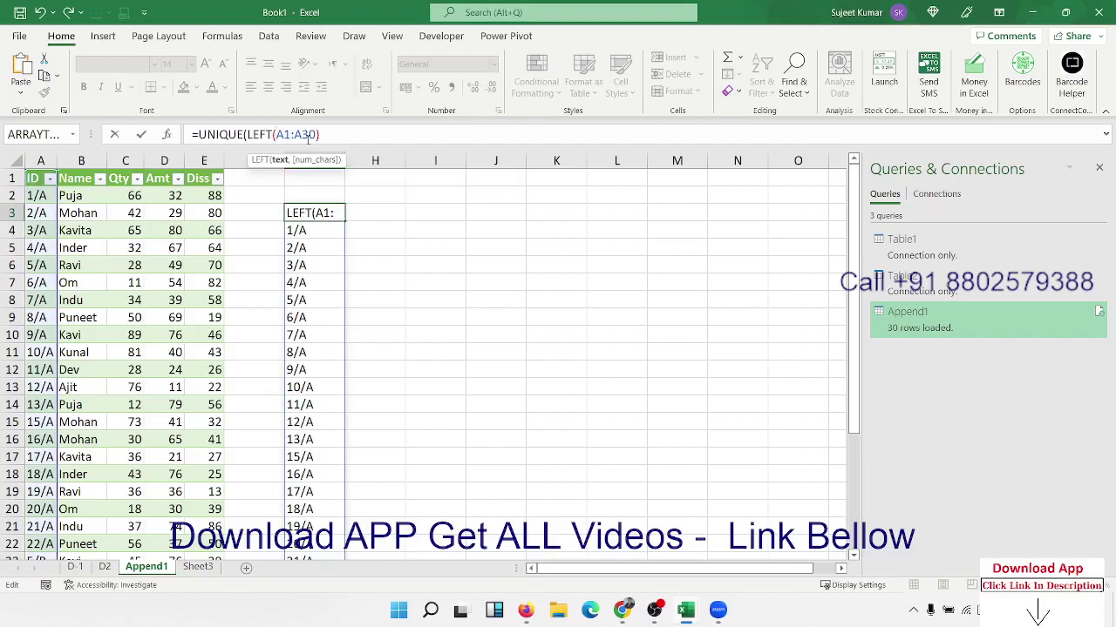
{"action": "left_click", "coordinate": [308, 136]}
{"action": "type", "text": ",len"}
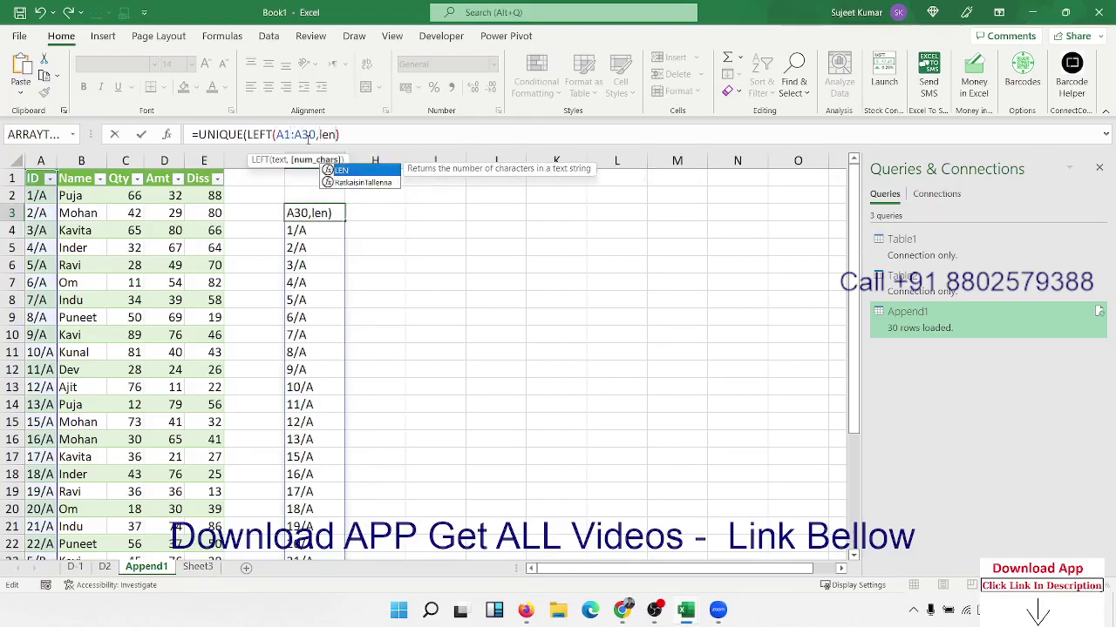
{"action": "key", "text": "Tab"}
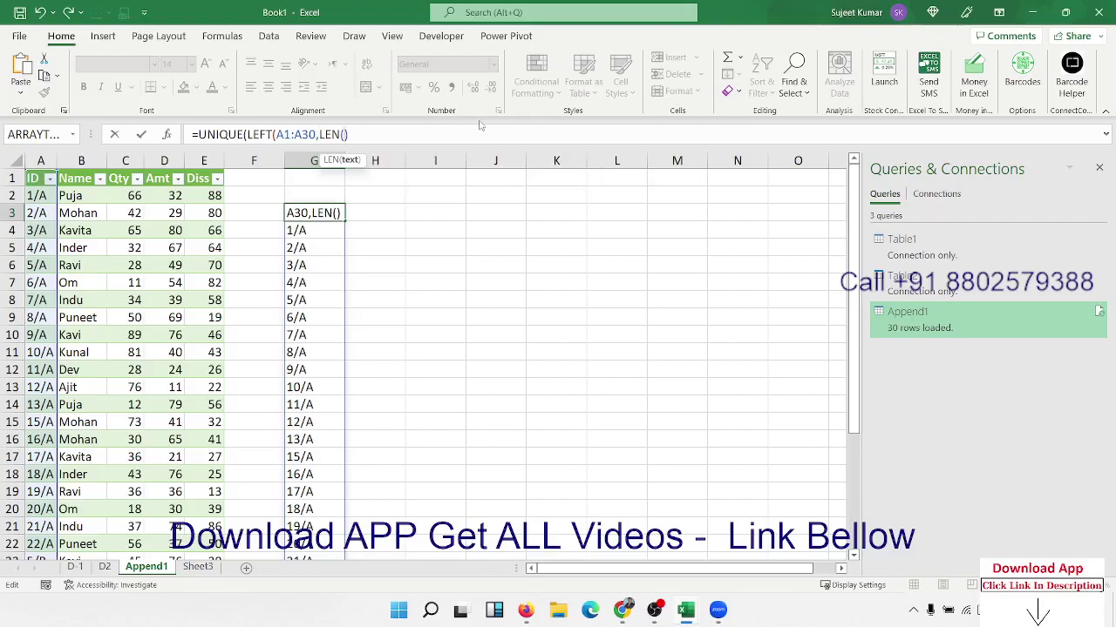
{"action": "type", "text": "a1:a"}
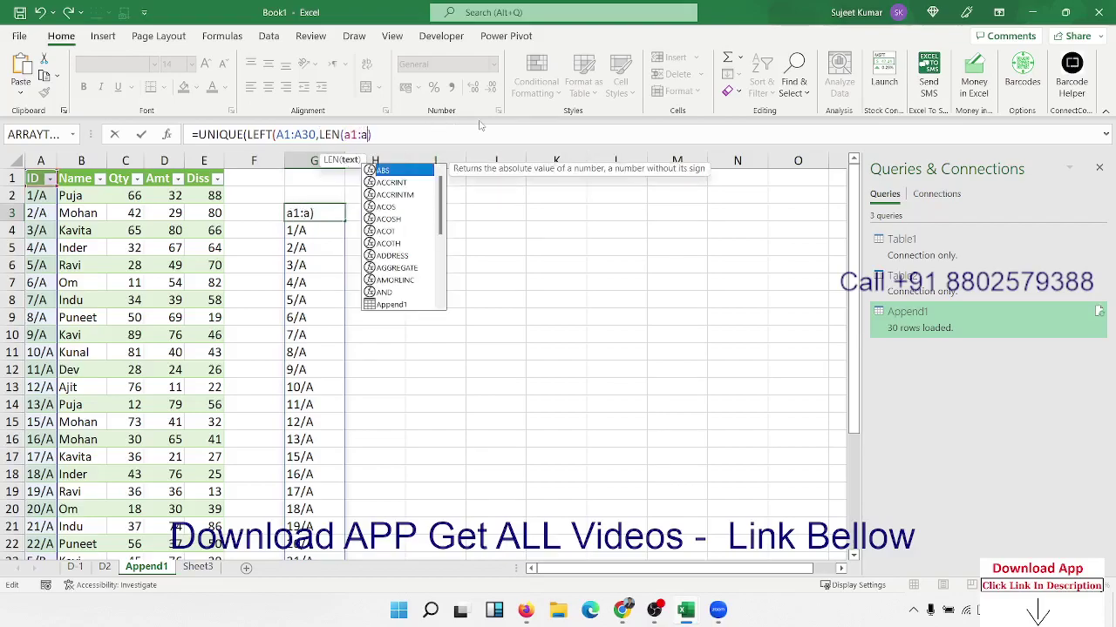
{"action": "type", "text": "30"}
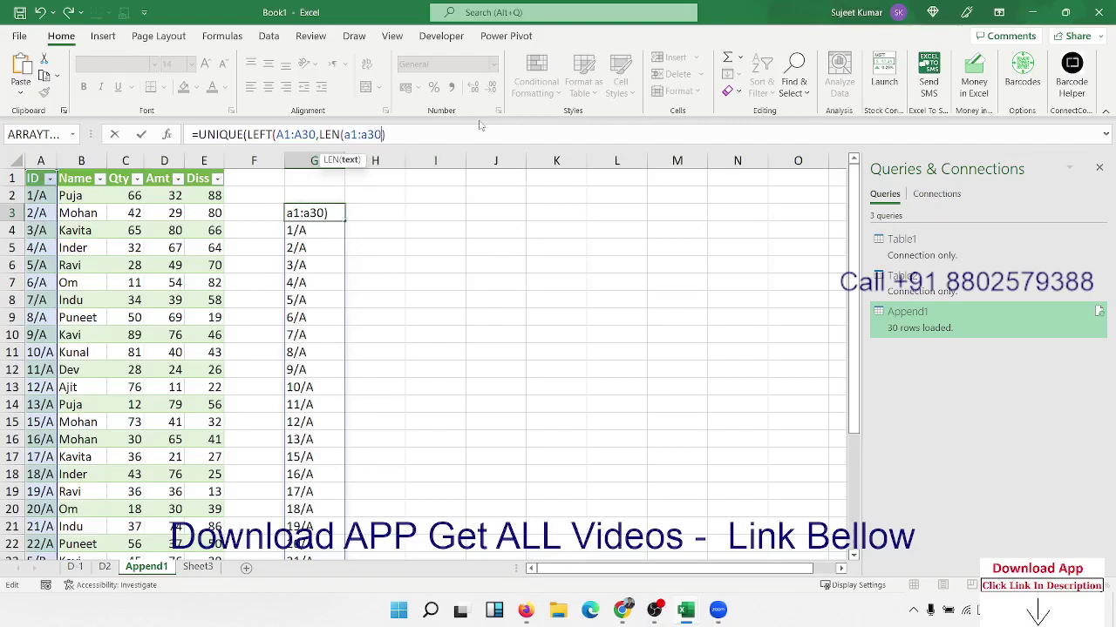
{"action": "type", "text": "-1"}
{"action": "type", "text": "1"}
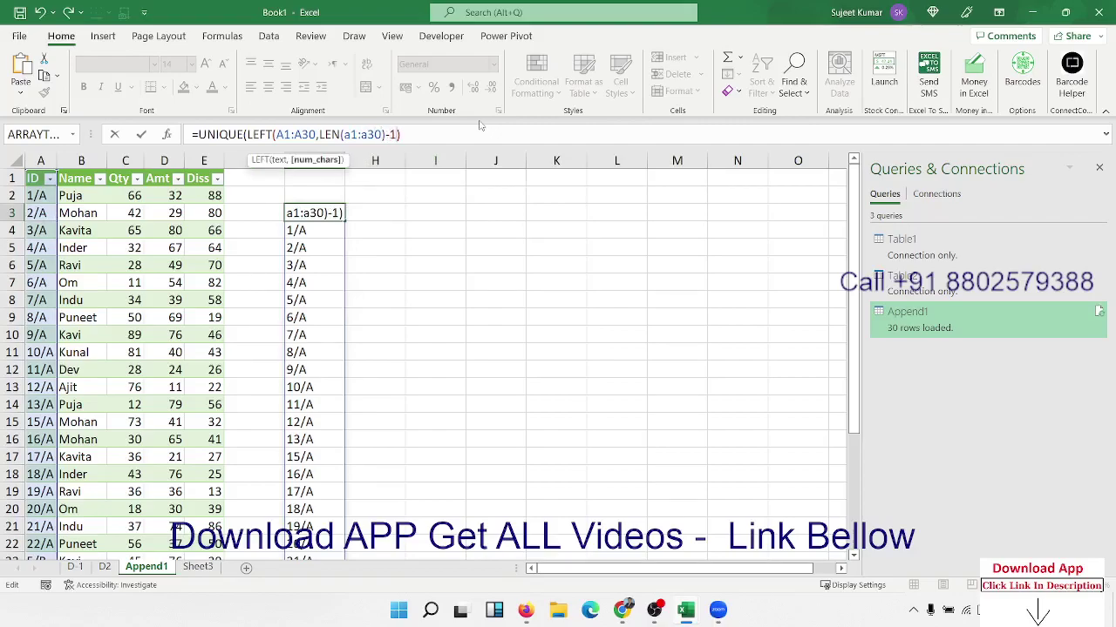
{"action": "key", "text": "Return"}
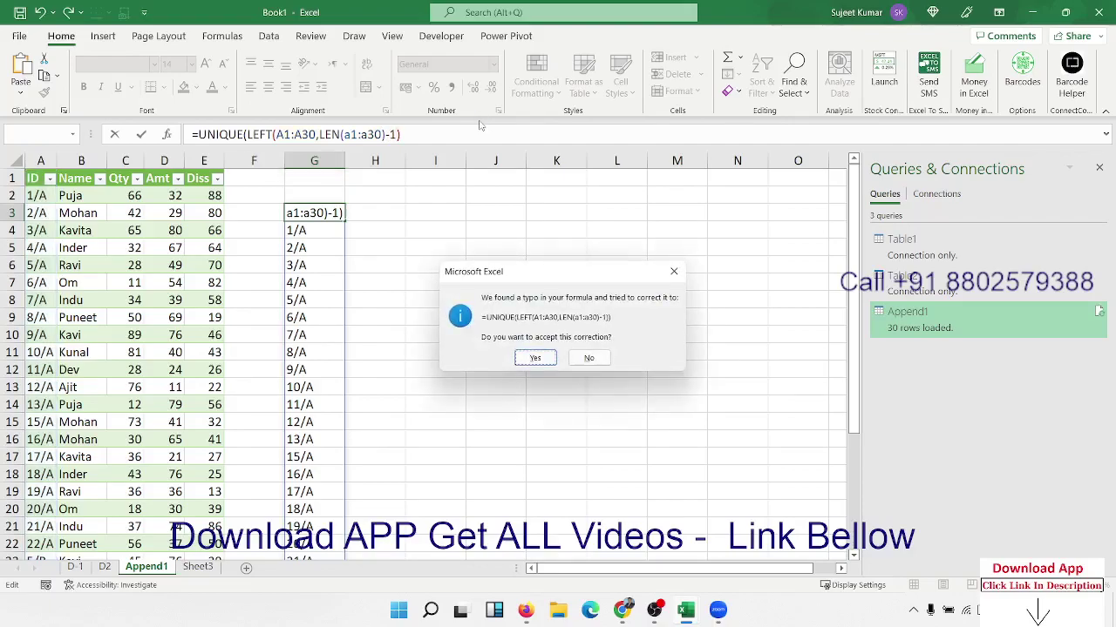
{"action": "key", "text": "Return"}
{"action": "key", "text": "Up"}
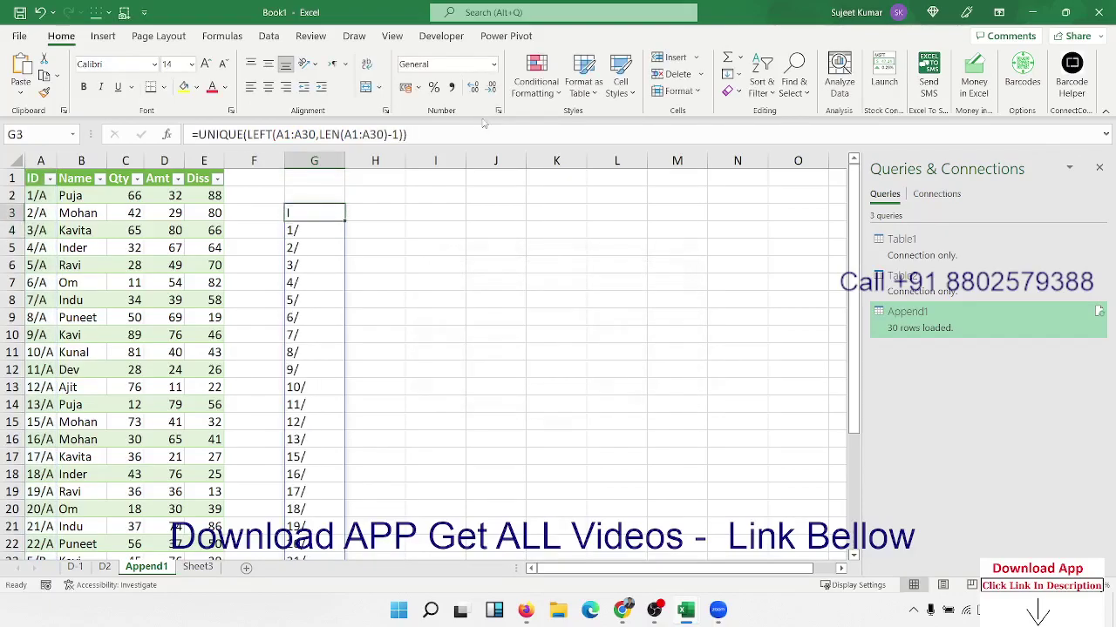
Review the spilled ID prefixes in column G, such as 10/ in G13
{"action": "left_click", "coordinate": [313, 384]}
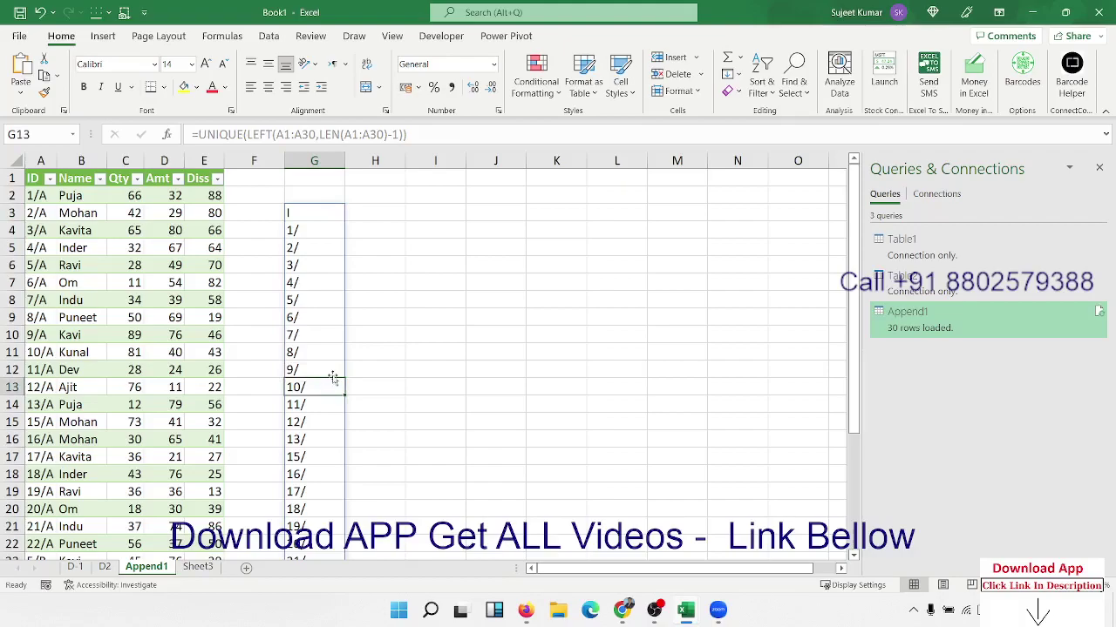
{"action": "scroll", "coordinate": [331, 377], "scroll_direction": "down", "scroll_amount": 6}
{"action": "scroll", "coordinate": [327, 348], "scroll_direction": "up", "scroll_amount": 3}
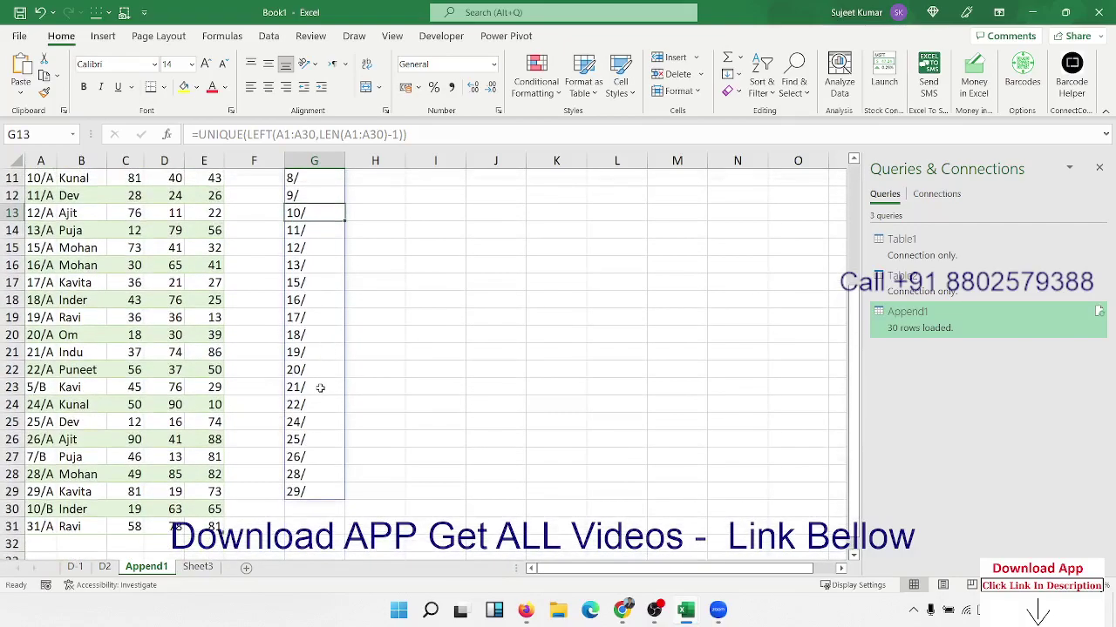
{"action": "scroll", "coordinate": [320, 366], "scroll_direction": "up", "scroll_amount": 3}
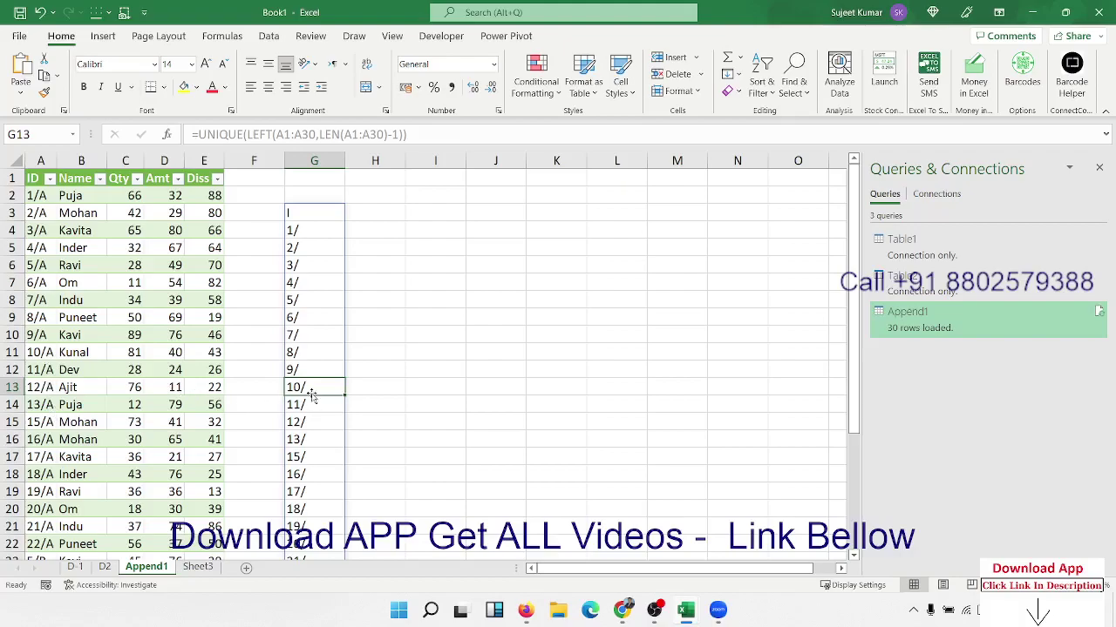
{"action": "scroll", "coordinate": [312, 394], "scroll_direction": "down", "scroll_amount": 3}
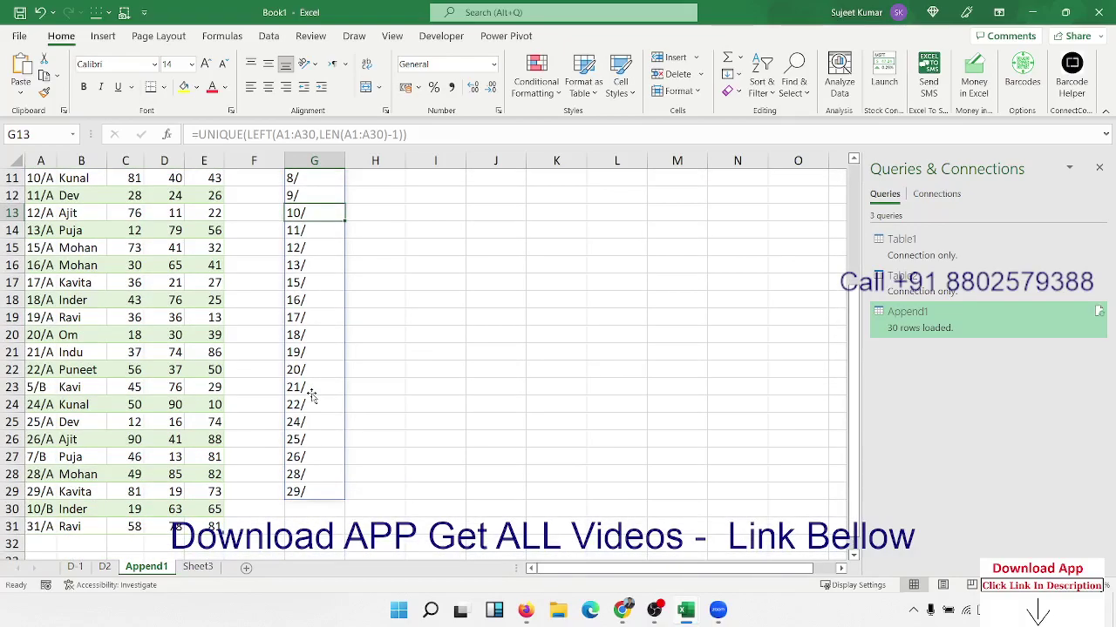
{"action": "scroll", "coordinate": [312, 390], "scroll_direction": "up", "scroll_amount": 3}
{"action": "left_click", "coordinate": [388, 213]}
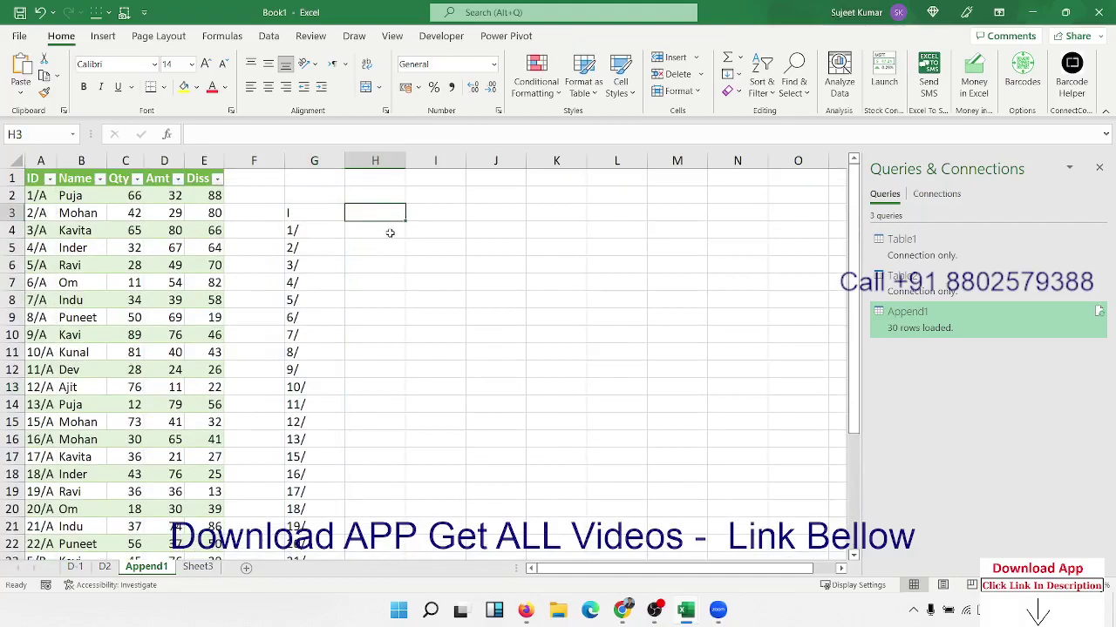
Abandon the VLOOKUP formula started in H3
{"action": "type", "text": "=vl"}
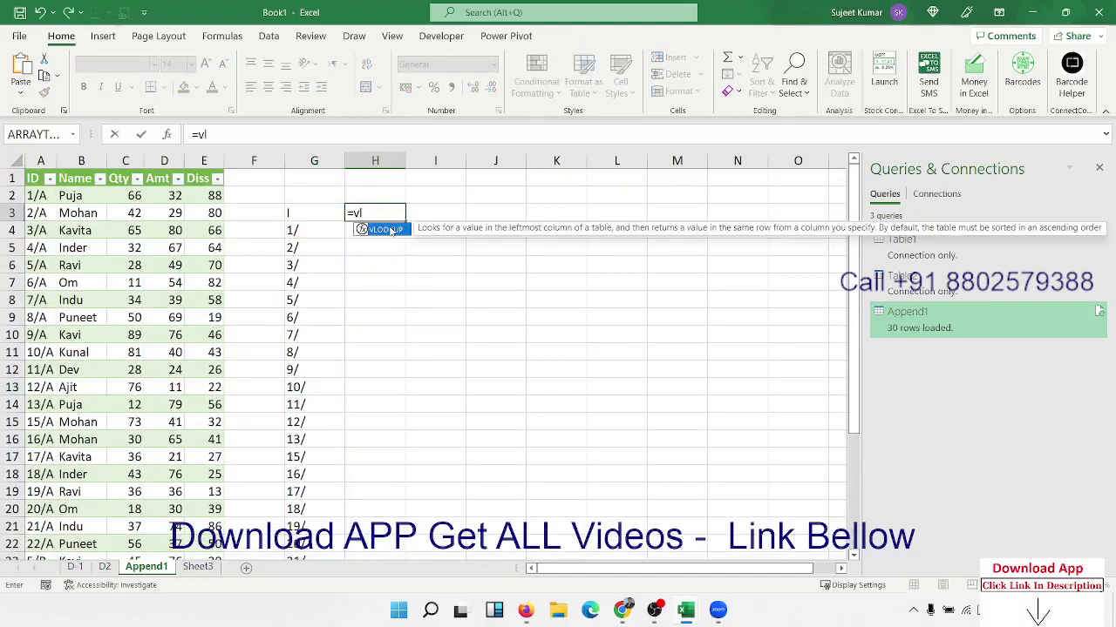
{"action": "key", "text": "Tab"}
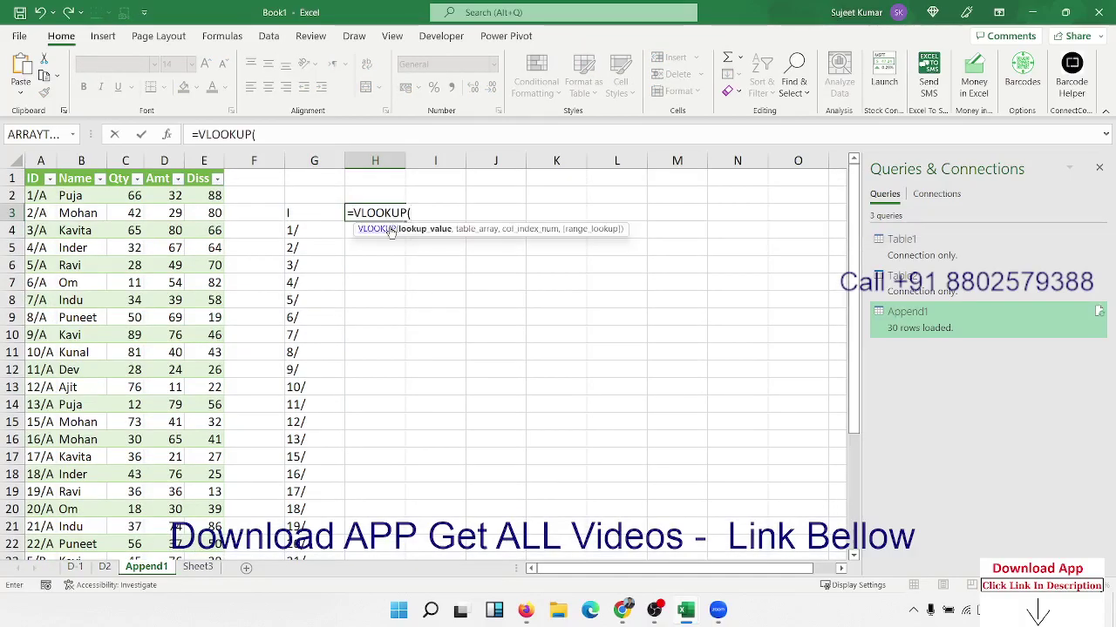
{"action": "key", "text": "Escape"}
Select and copy the Name, Qty, Amt and Diss headers in B1:E1
{"action": "left_click", "coordinate": [390, 227]}
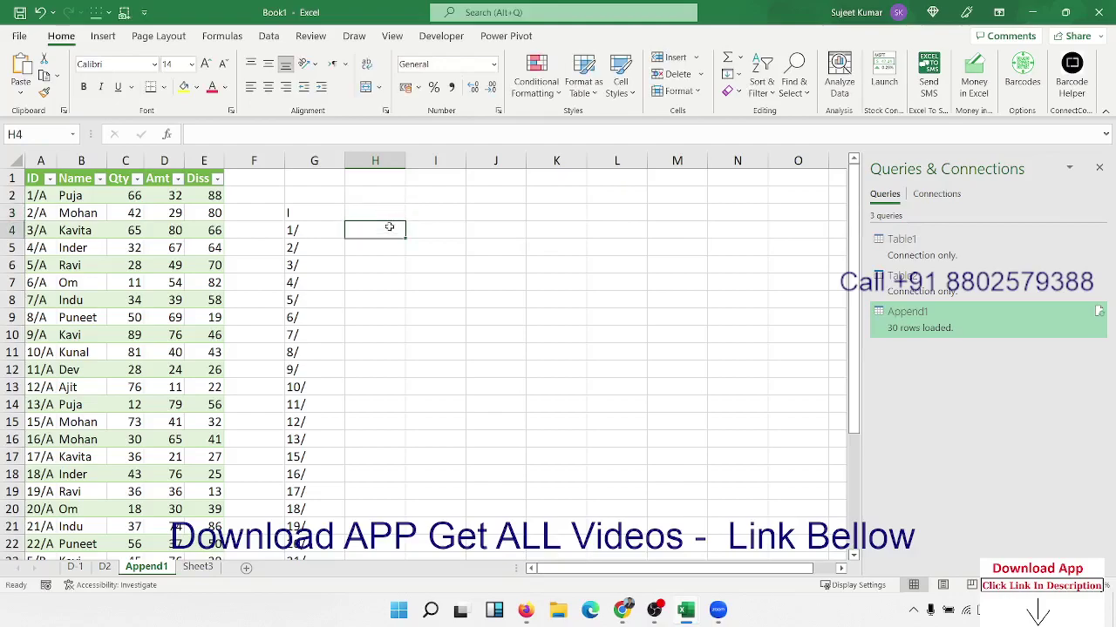
{"action": "key", "text": "Up"}
{"action": "key", "text": "Left"}
{"action": "key", "text": "Left"}
{"action": "key", "text": "Left"}
{"action": "key", "text": "Left"}
{"action": "key", "text": "Up"}
{"action": "key", "text": "Left"}
{"action": "key", "text": "Up"}
{"action": "key", "text": "Left"}
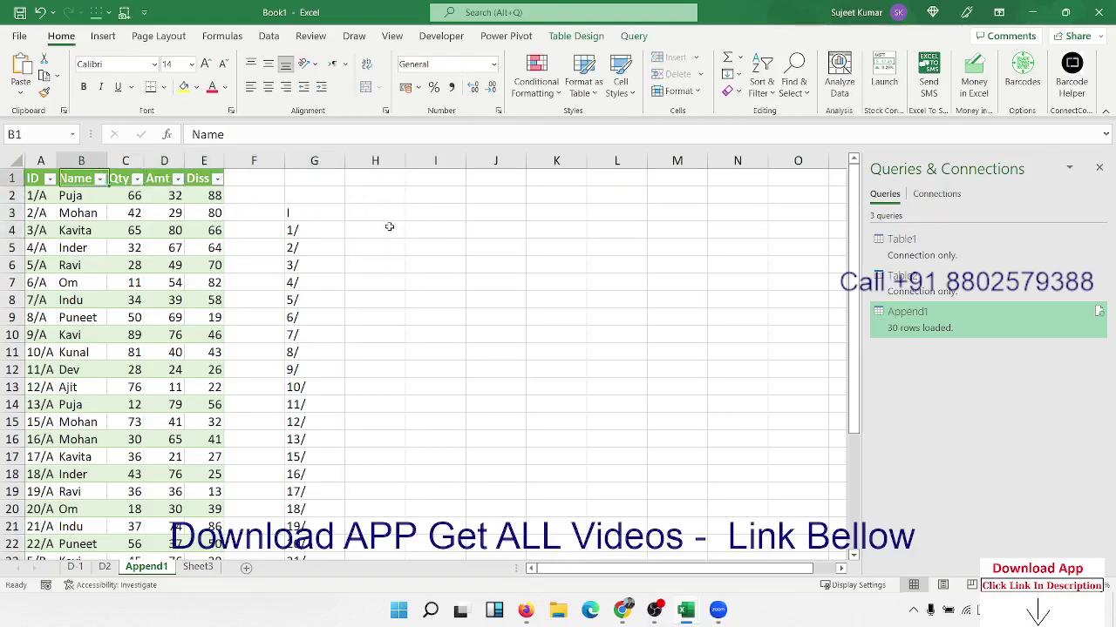
{"action": "key", "text": "Left"}
{"action": "key", "text": "Right"}
{"action": "key", "text": "ctrl+shift+Right"}
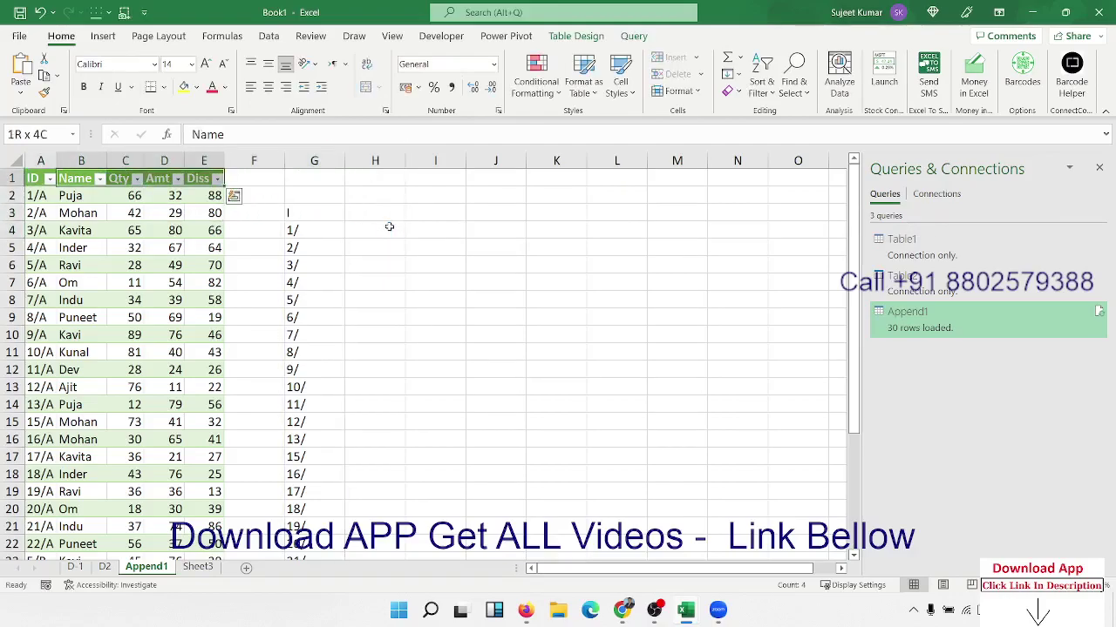
{"action": "key", "text": "ctrl+c"}
Move to cell H3, ready to paste the copied headers
{"action": "key", "text": "Right"}
{"action": "key", "text": "Right"}
{"action": "key", "text": "Right"}
{"action": "key", "text": "Right"}
{"action": "key", "text": "Right"}
{"action": "key", "text": "Right"}
{"action": "key", "text": "Down"}
{"action": "key", "text": "Down"}
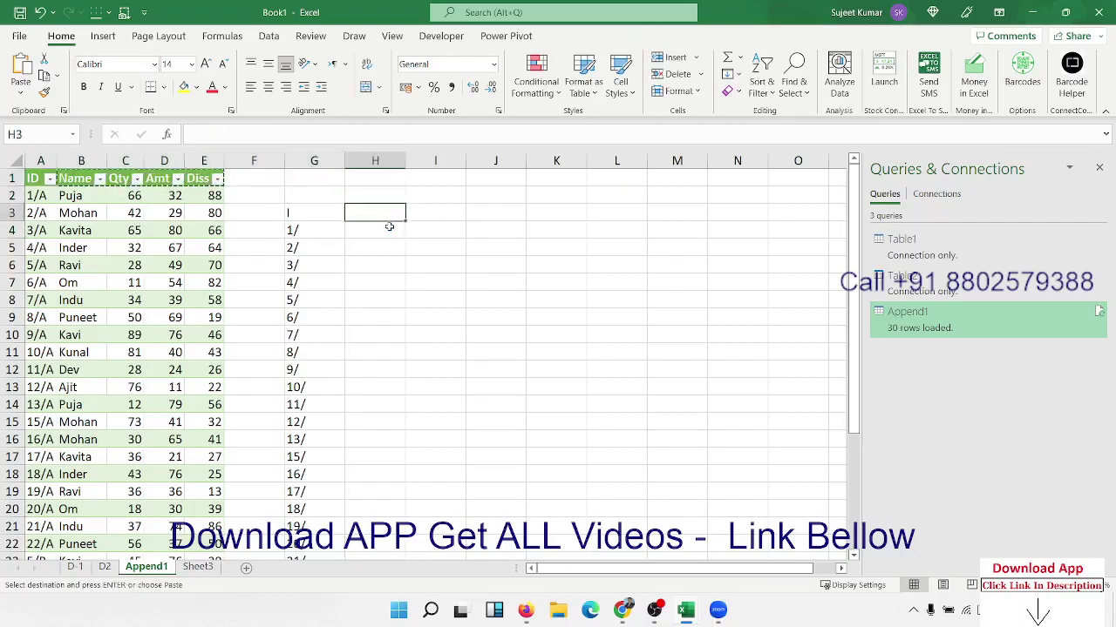
{"action": "key", "text": "ctrl+c"}
{"action": "key", "text": "ctrl+v"}
{"action": "key", "text": "Left"}
{"action": "key", "text": "Left"}
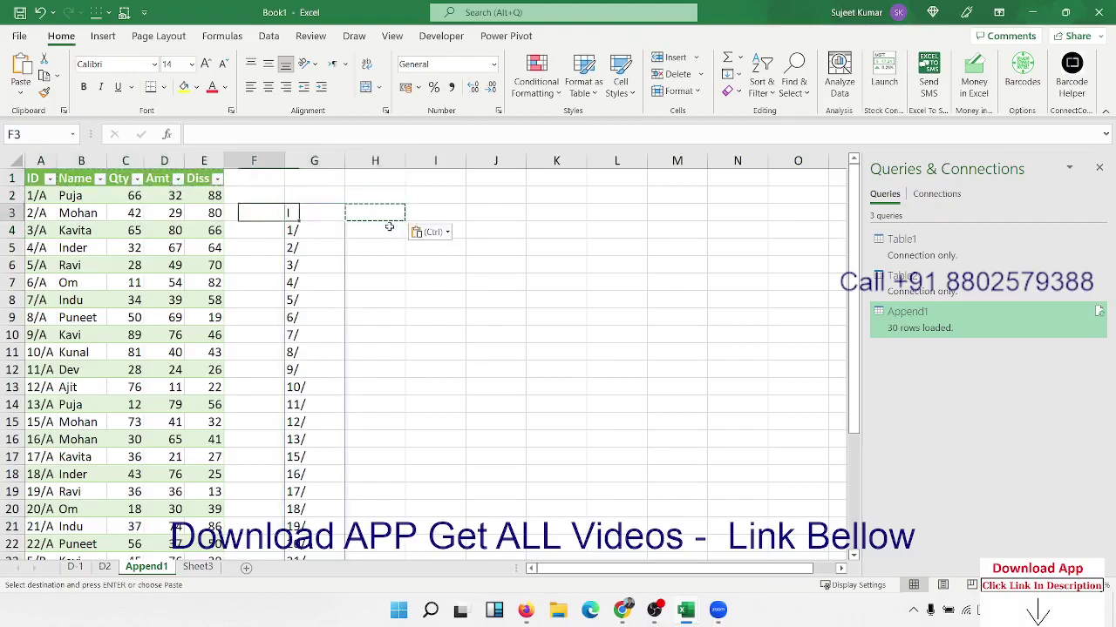
{"action": "key", "text": "Left"}
{"action": "key", "text": "Up"}
{"action": "key", "text": "Up"}
{"action": "key", "text": "ctrl+shift+Left"}
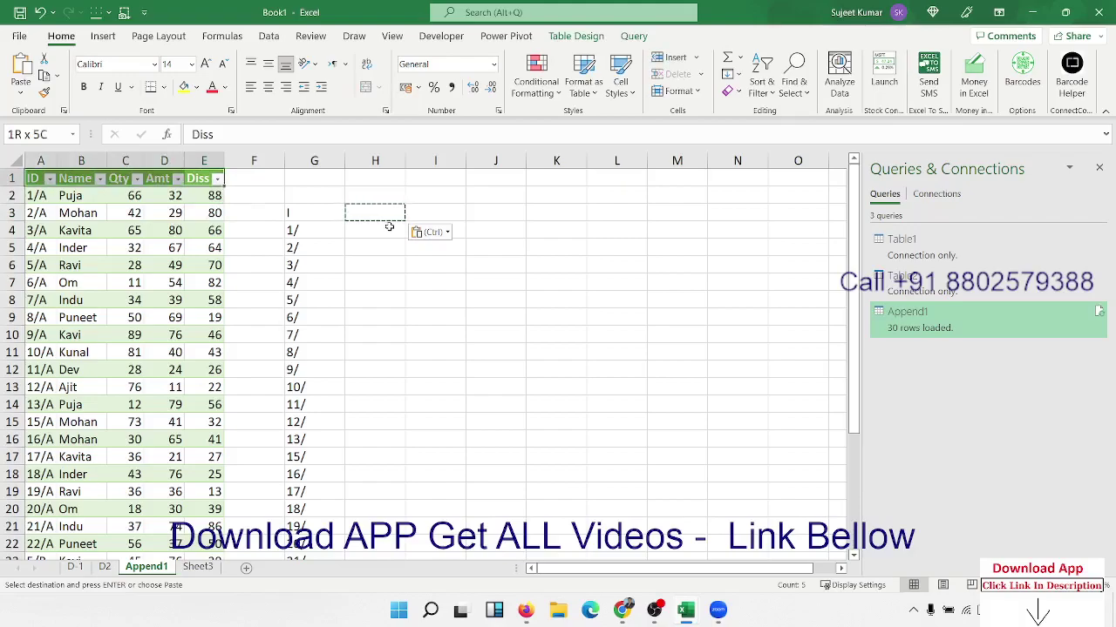
{"action": "key", "text": "Escape"}
{"action": "key", "text": "Right"}
{"action": "key", "text": "Right"}
{"action": "key", "text": "Right"}
{"action": "key", "text": "Right"}
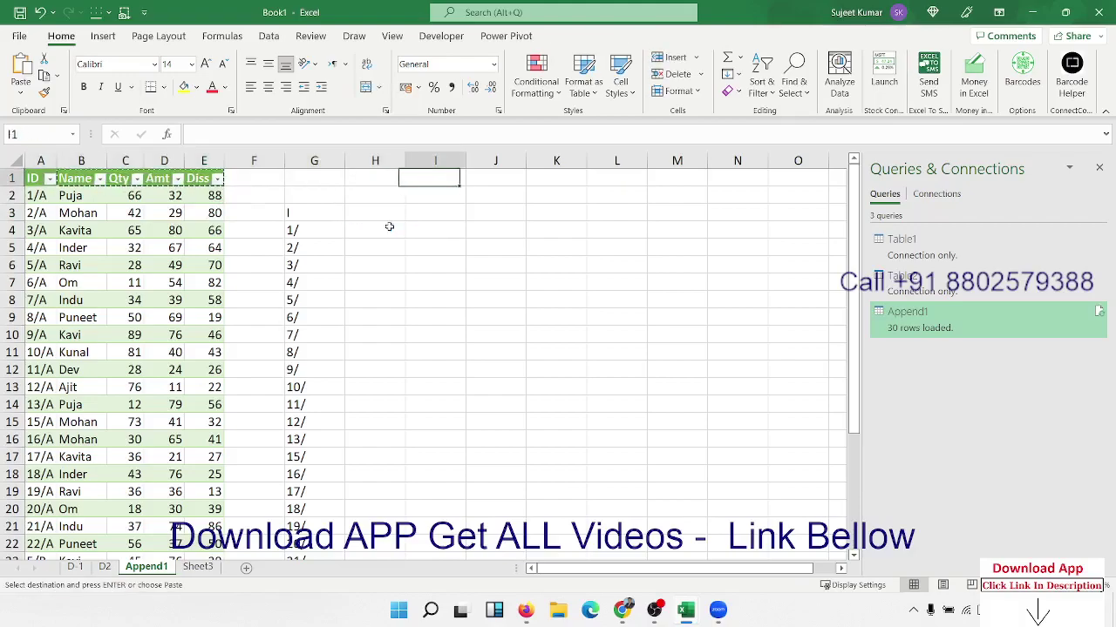
{"action": "key", "text": "Down"}
{"action": "key", "text": "Down"}
{"action": "key", "text": "Left"}
Paste the headers into H3:K3 and start an IFERROR formula in H4
{"action": "key", "text": "ctrl+v"}
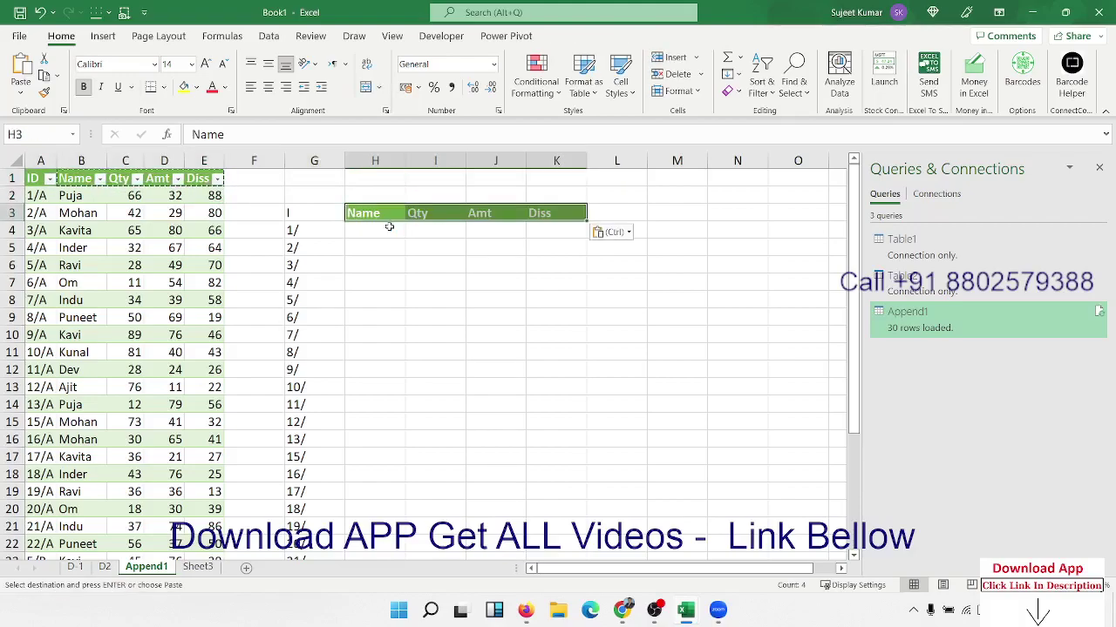
{"action": "left_click", "coordinate": [389, 226]}
{"action": "type", "text": "="}
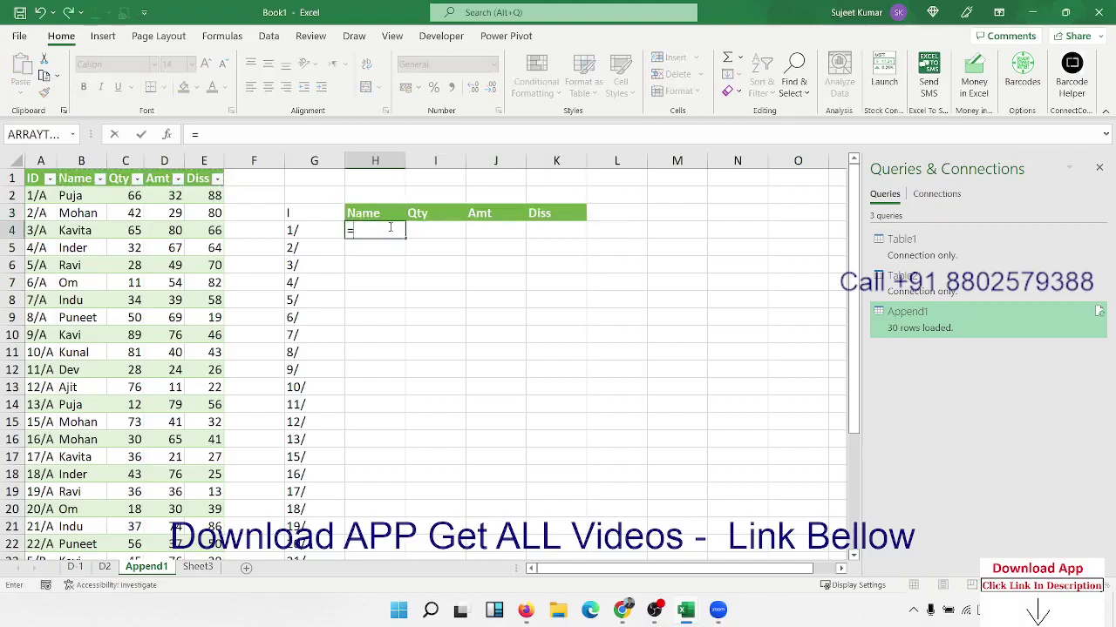
{"action": "type", "text": "vl"}
{"action": "key", "text": "BackSpace"}
{"action": "key", "text": "BackSpace"}
{"action": "type", "text": "ind"}
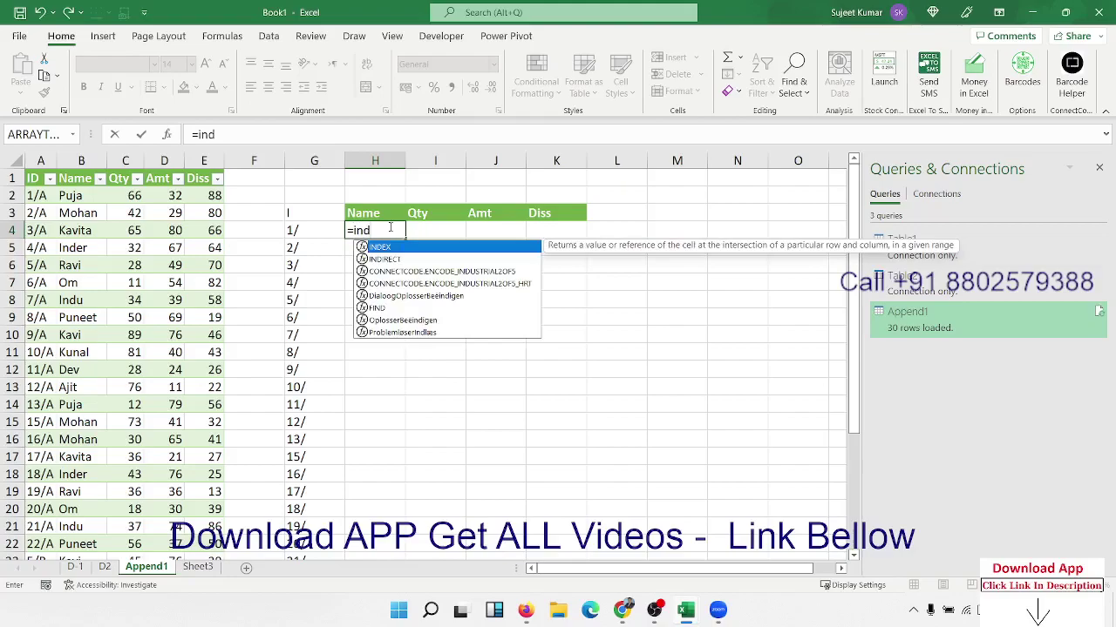
{"action": "key", "text": "Down"}
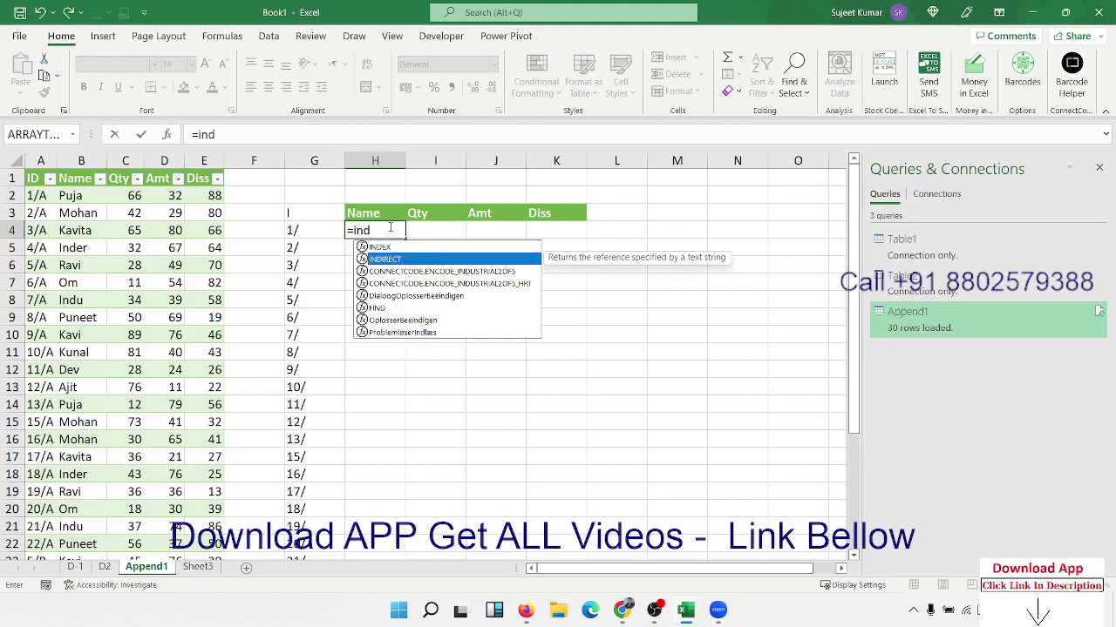
{"action": "key", "text": "BackSpace"}
{"action": "key", "text": "BackSpace"}
{"action": "key", "text": "BackSpace"}
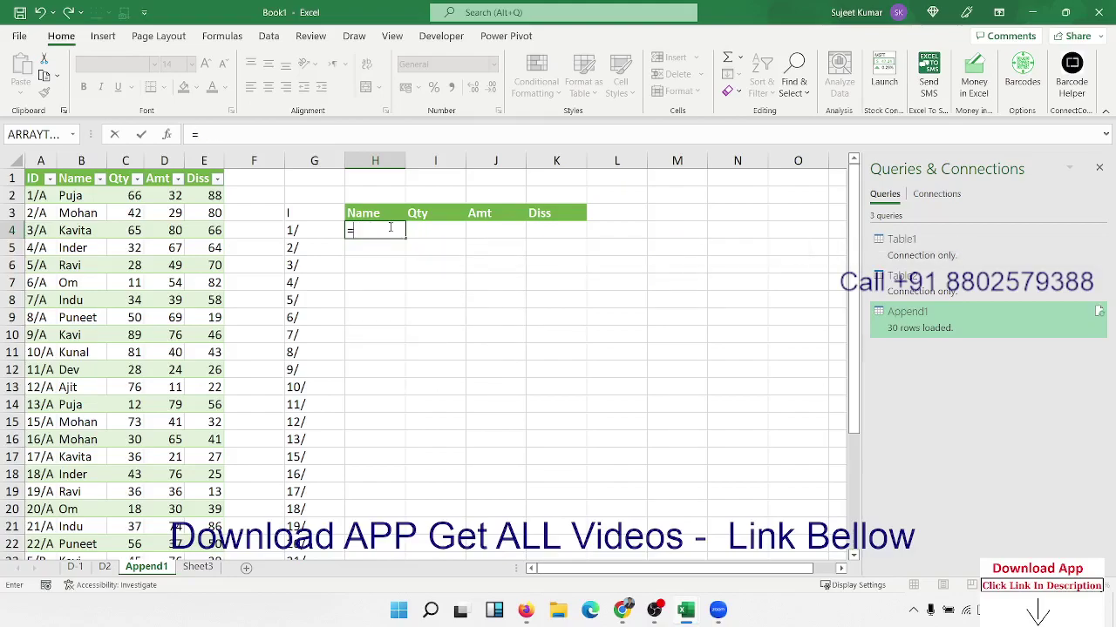
{"action": "type", "text": "if"}
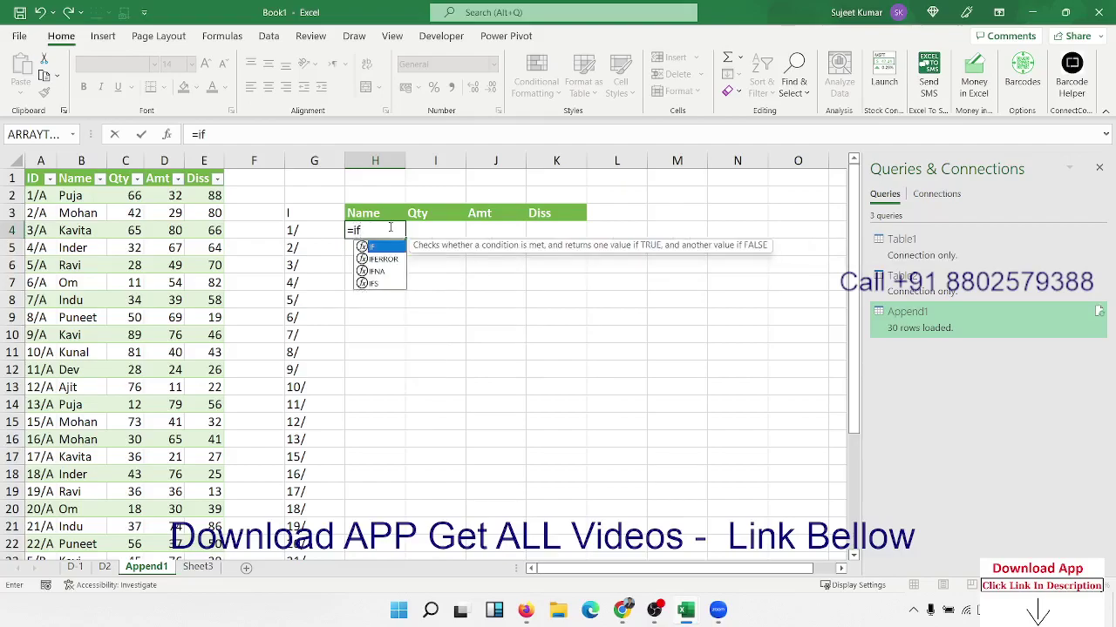
{"action": "key", "text": "Down"}
{"action": "key", "text": "Tab"}
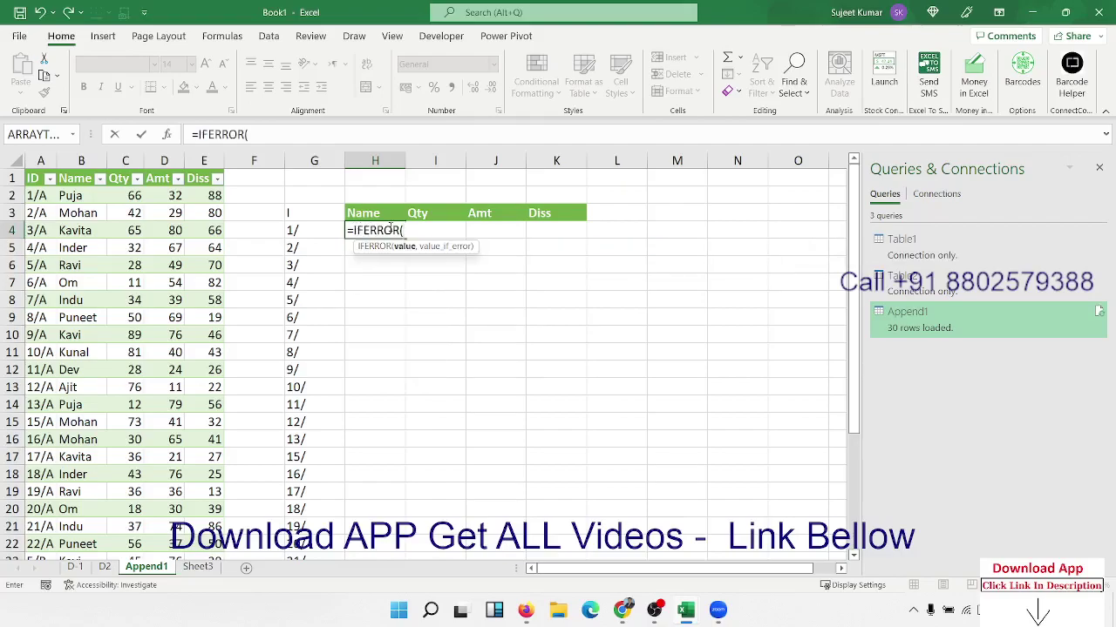
Add the primary lookup VLOOKUP(G4&"B",A:E,{1,2,3,4,5},0) inside IFERROR
{"action": "type", "text": "vl"}
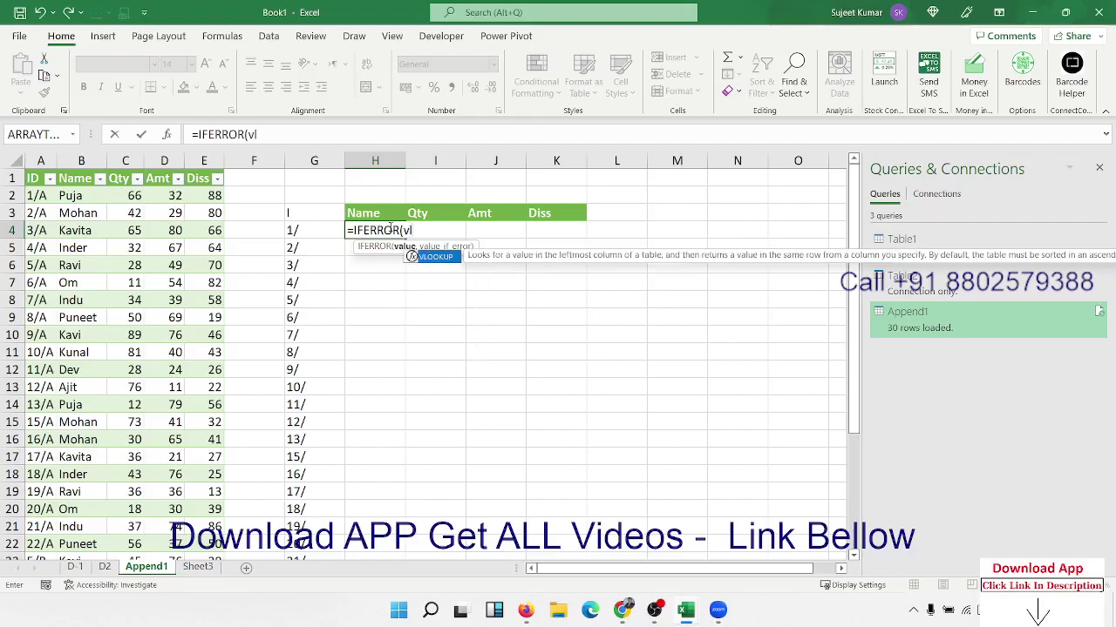
{"action": "key", "text": "Tab"}
{"action": "left_click", "coordinate": [313, 230]}
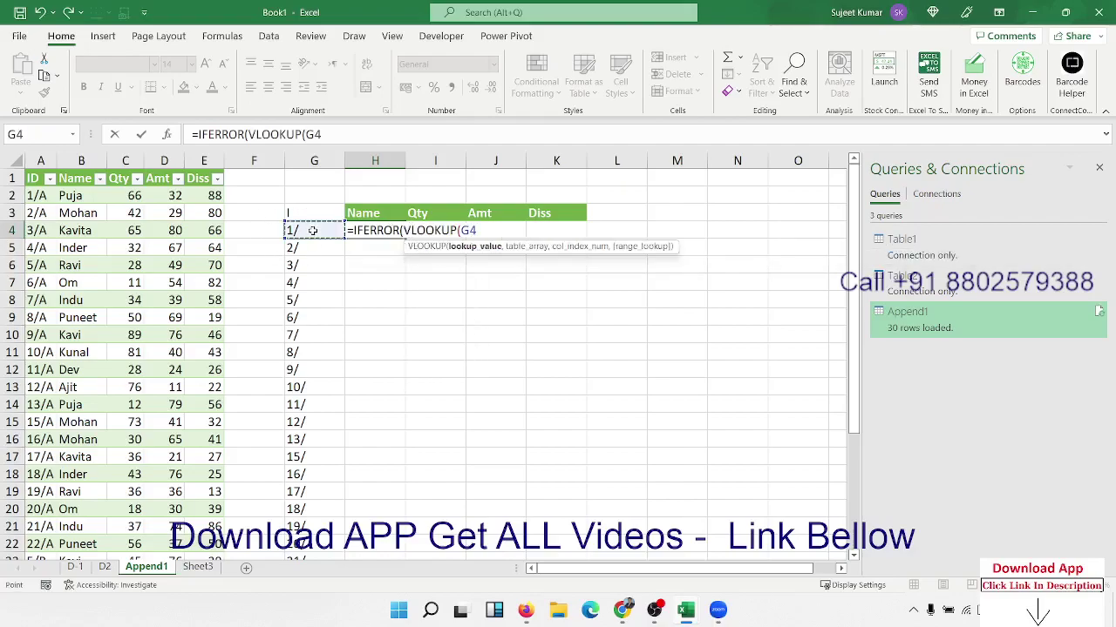
{"action": "type", "text": "&\""}
{"action": "type", "text": "B\""}
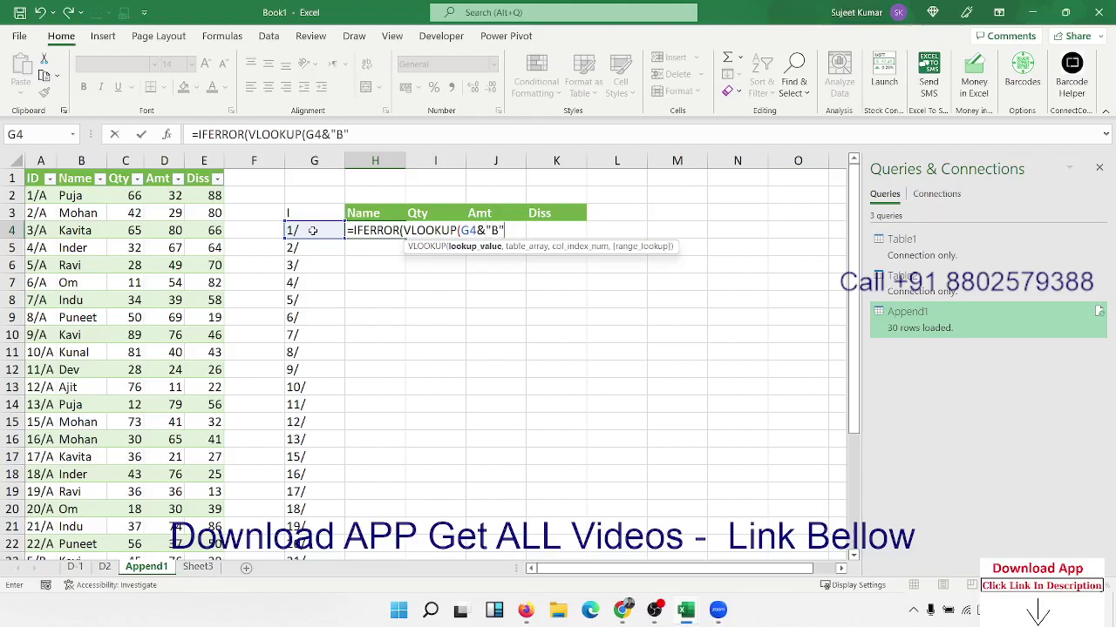
{"action": "type", "text": ","}
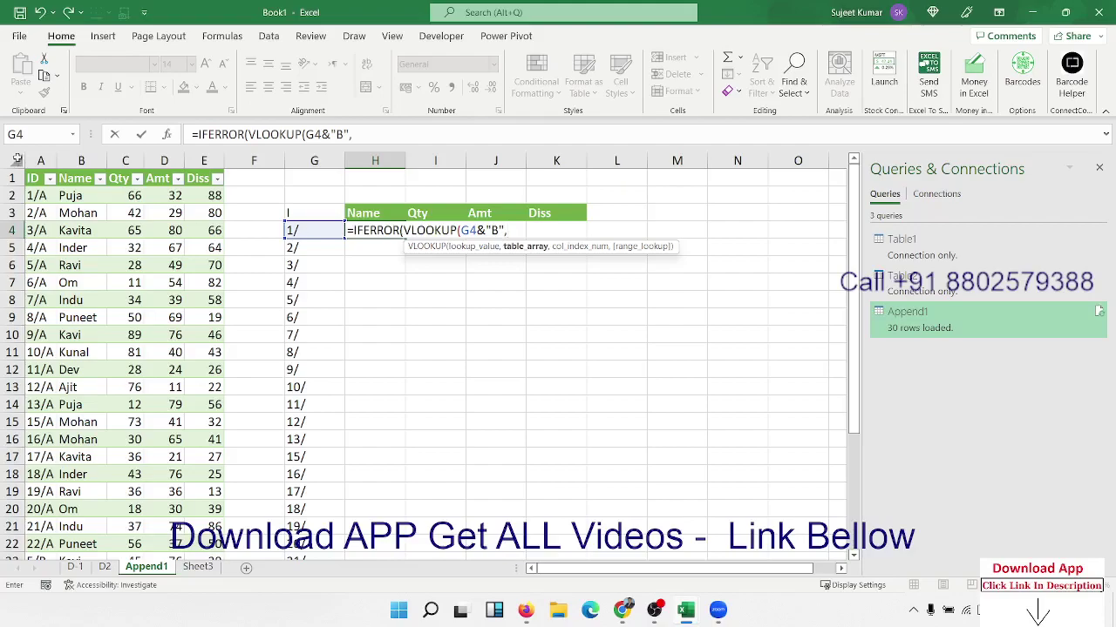
{"action": "left_click_drag", "start_coordinate": [40, 161], "coordinate": [189, 159]}
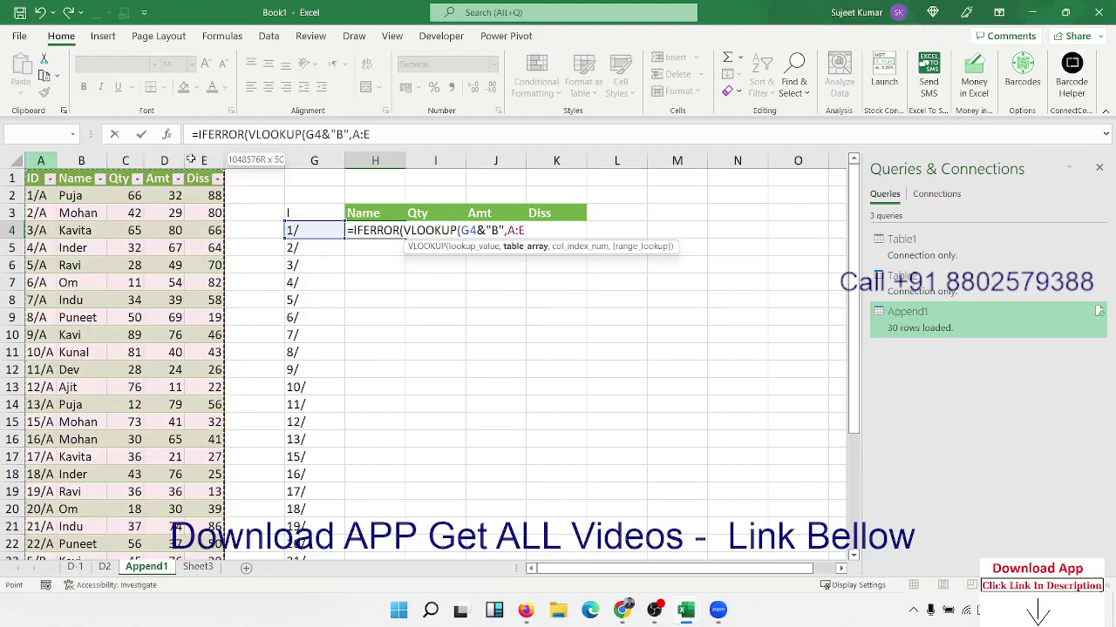
{"action": "type", "text": ",{"}
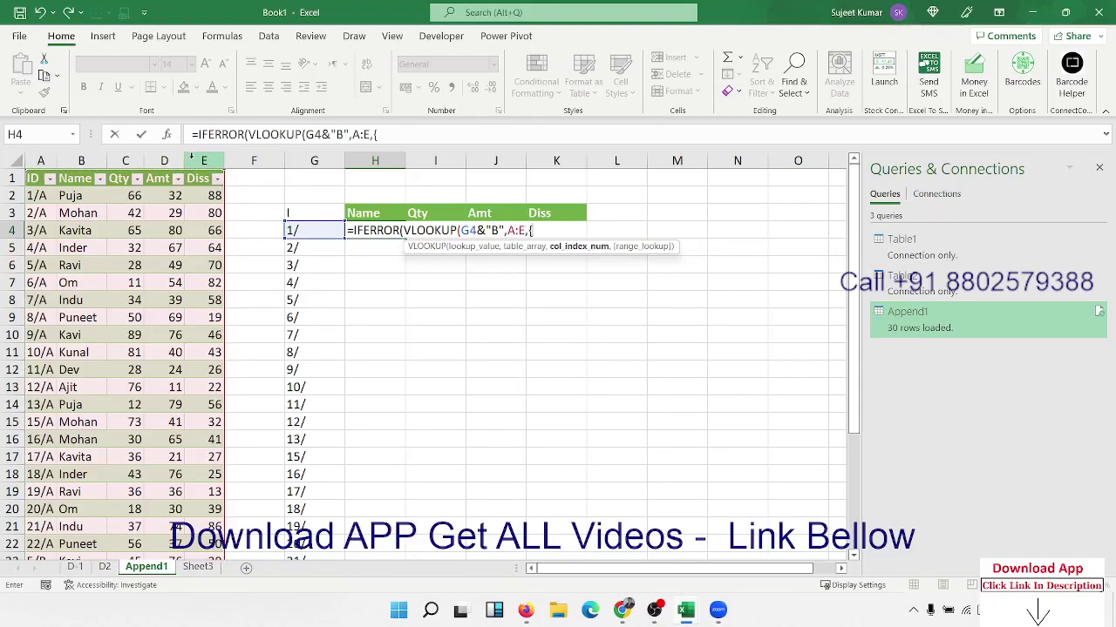
{"action": "type", "text": "1,2,"}
{"action": "type", "text": "3,4,5}"}
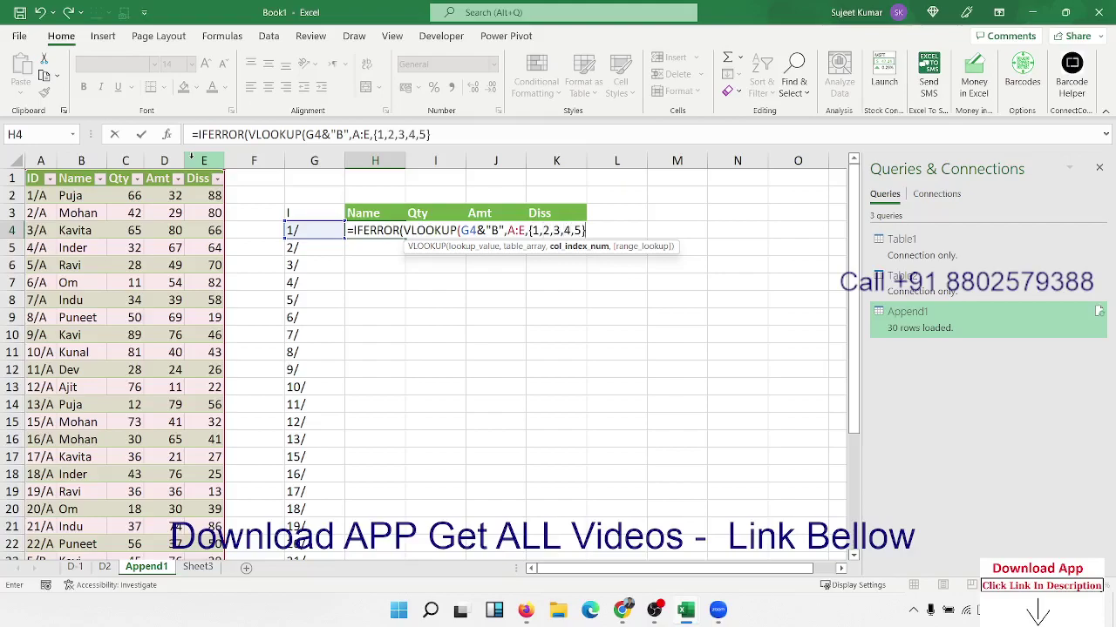
{"action": "type", "text": ",0)"}
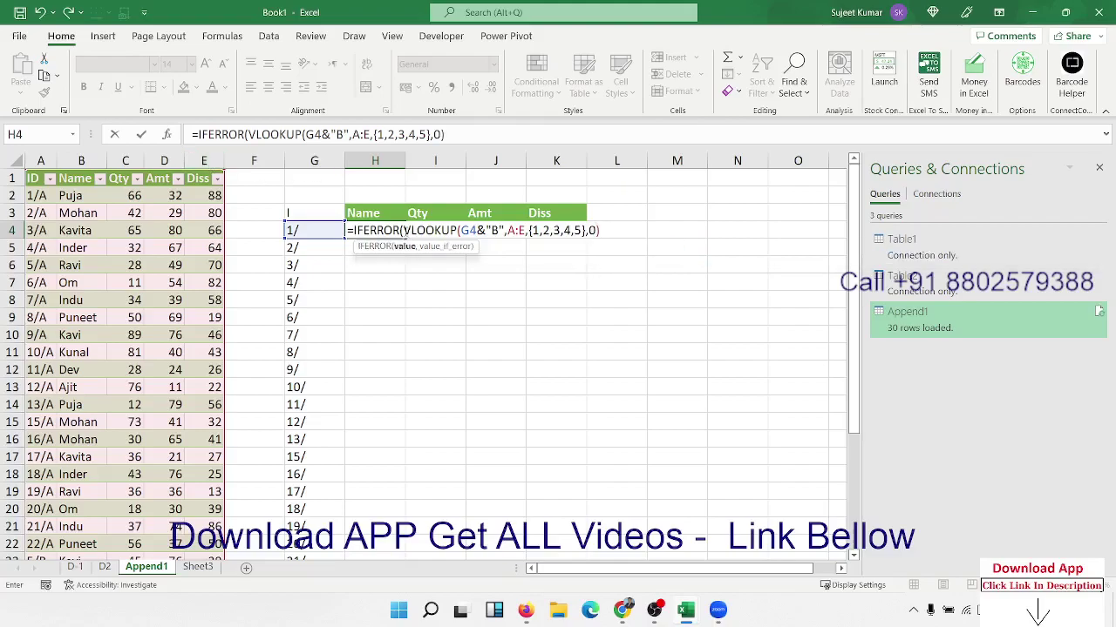
Add a fallback lookup using G4&"A" and commit, returning 1/A, Puja, 66, 32, 88
{"action": "left_click", "coordinate": [624, 242]}
{"action": "type", "text": ","}
{"action": "type", "text": "VLOOKUP(G4&\"B\",A:E,{1,2,3,4,5},0)"}
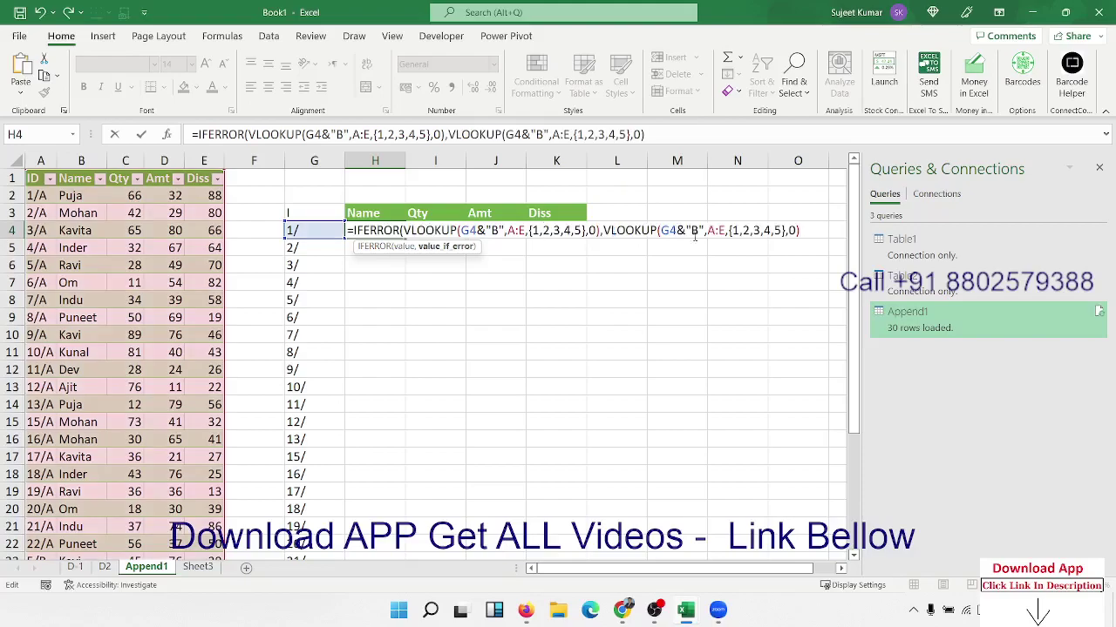
{"action": "left_click", "coordinate": [697, 231]}
{"action": "key", "text": "BackSpace"}
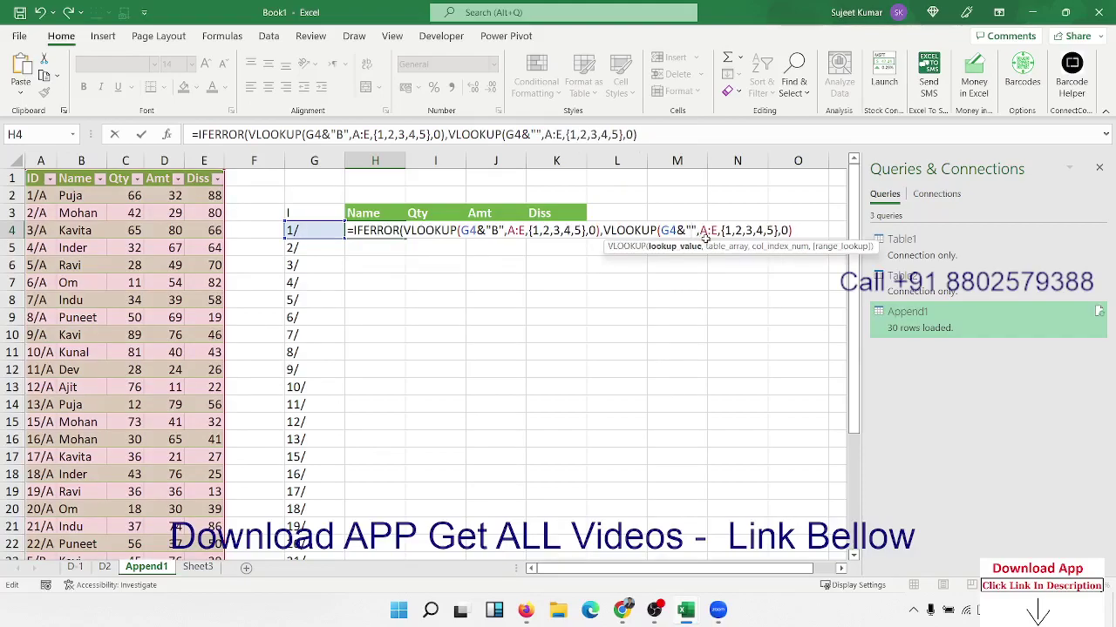
{"action": "type", "text": "A"}
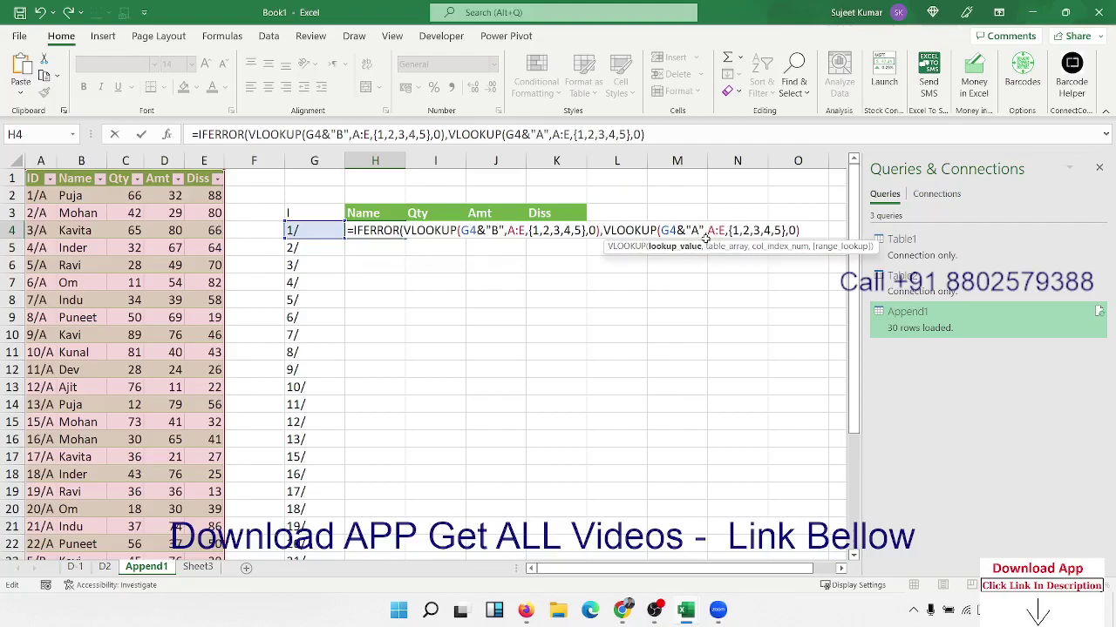
{"action": "key", "text": "Return"}
{"action": "key", "text": "Return"}
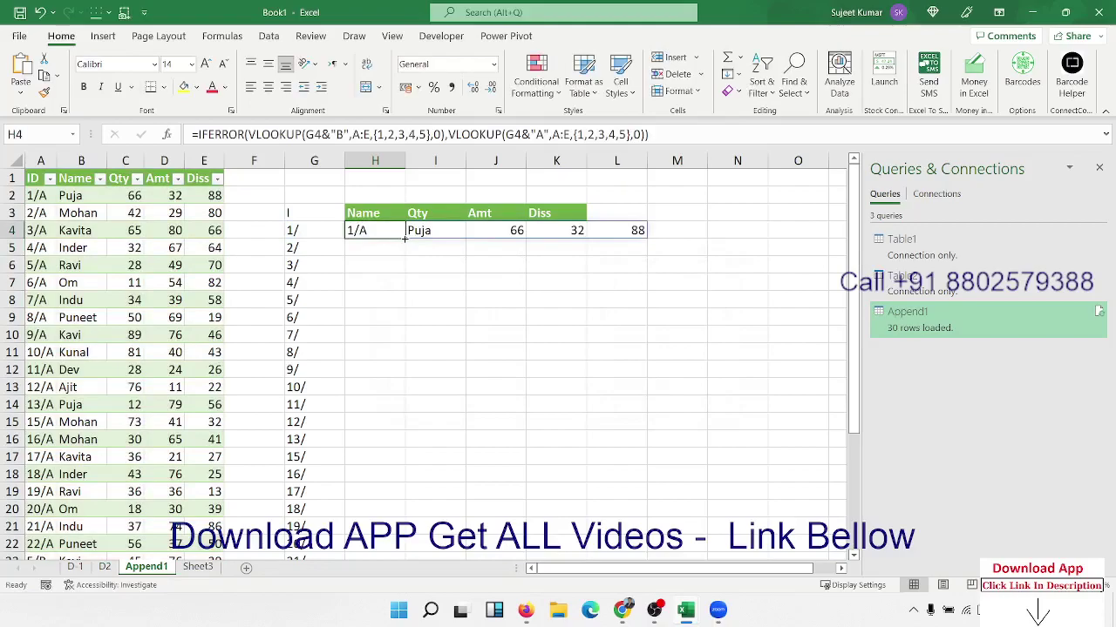
Fill the IFERROR lookup formula down through row 29
{"action": "left_click_drag", "start_coordinate": [405, 238], "coordinate": [392, 625]}
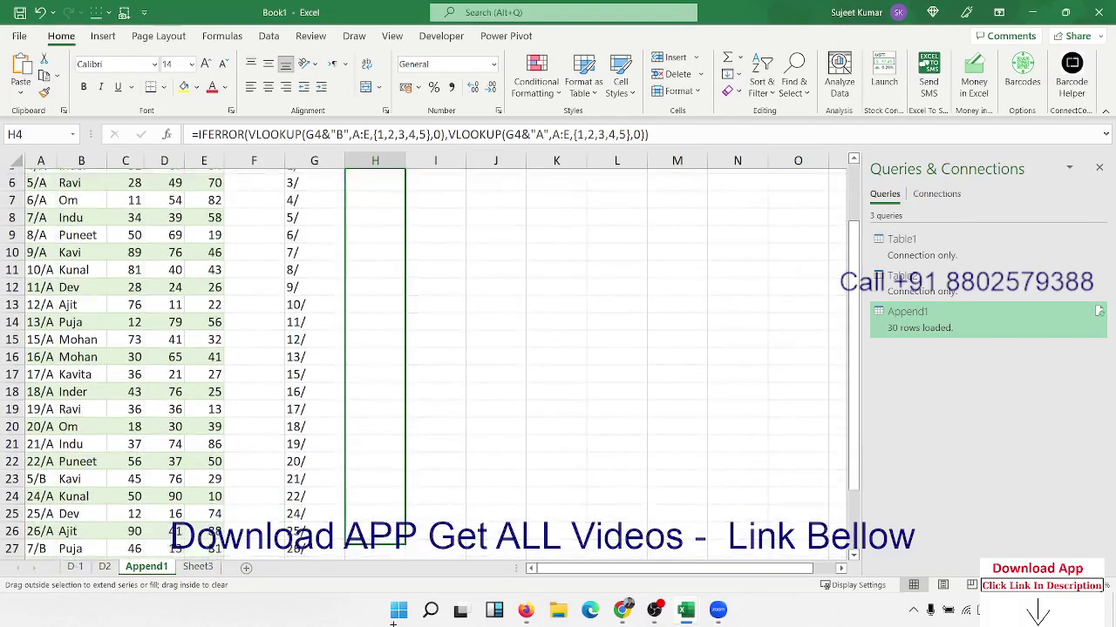
{"action": "left_click_drag", "start_coordinate": [393, 625], "coordinate": [401, 514]}
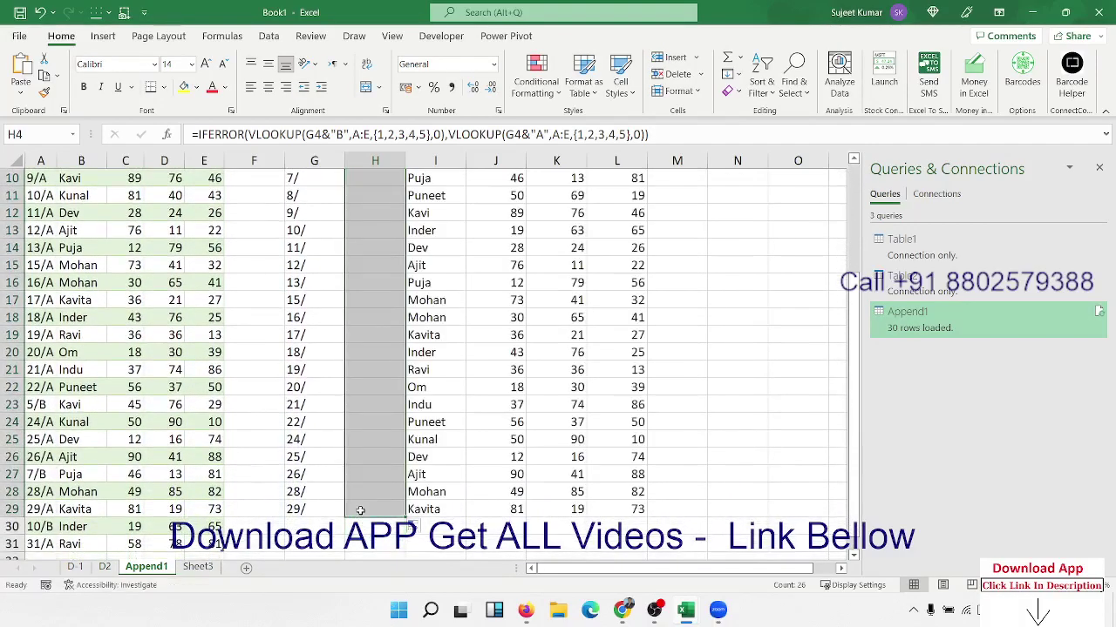
{"action": "scroll", "coordinate": [410, 421], "scroll_direction": "up", "scroll_amount": 3}
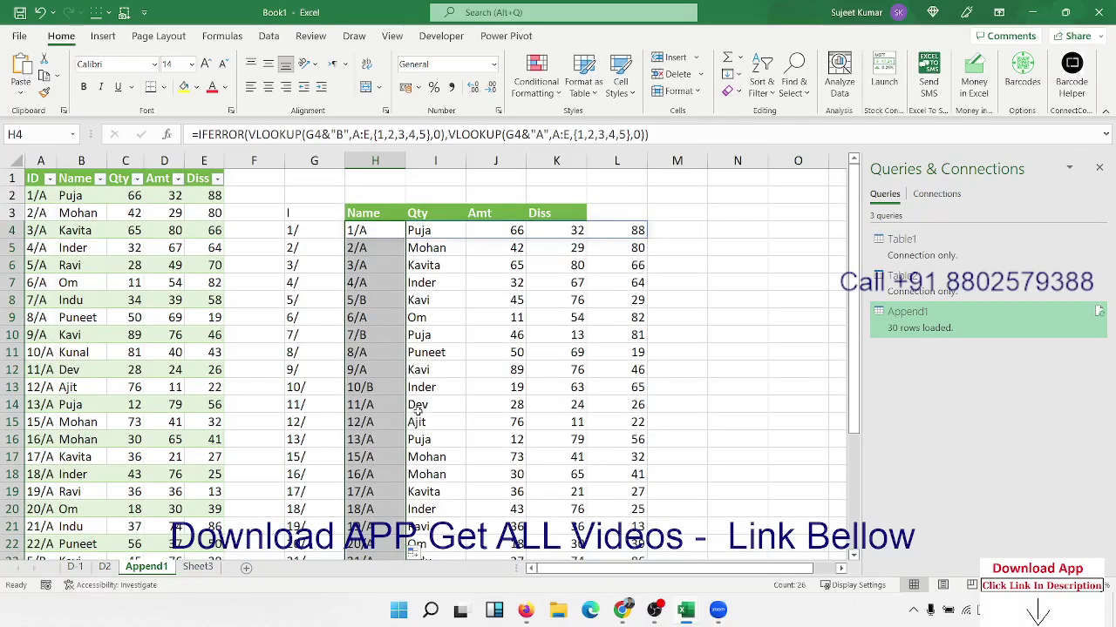
Check the 10/B and 7/B result rows, then view the D2 sheet
{"action": "left_click_drag", "start_coordinate": [364, 386], "coordinate": [494, 395]}
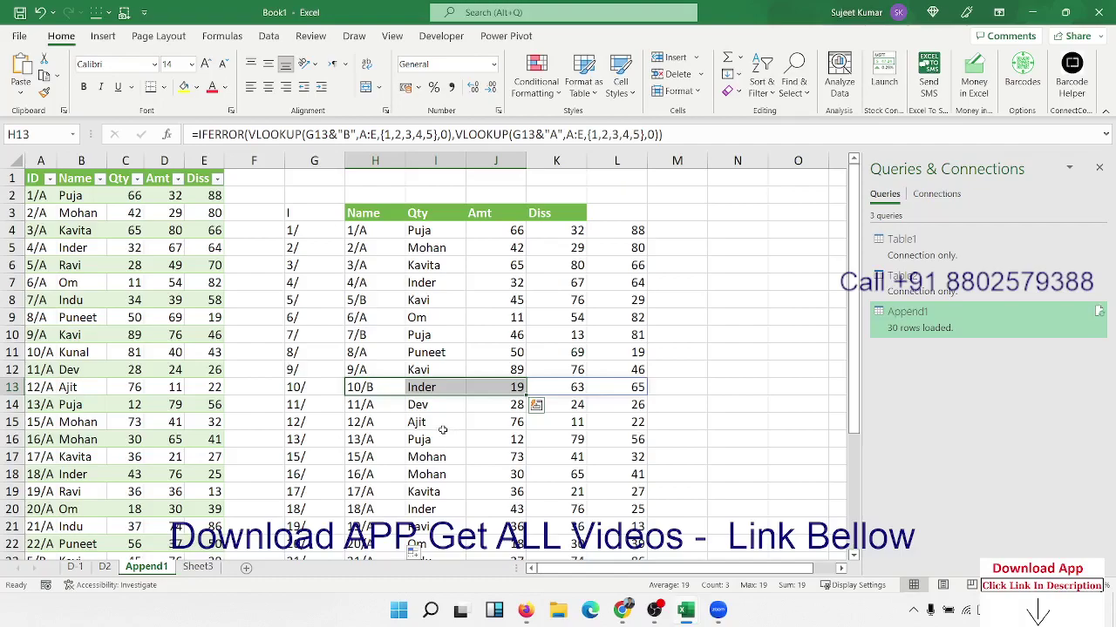
{"action": "scroll", "coordinate": [435, 431], "scroll_direction": "down", "scroll_amount": 3}
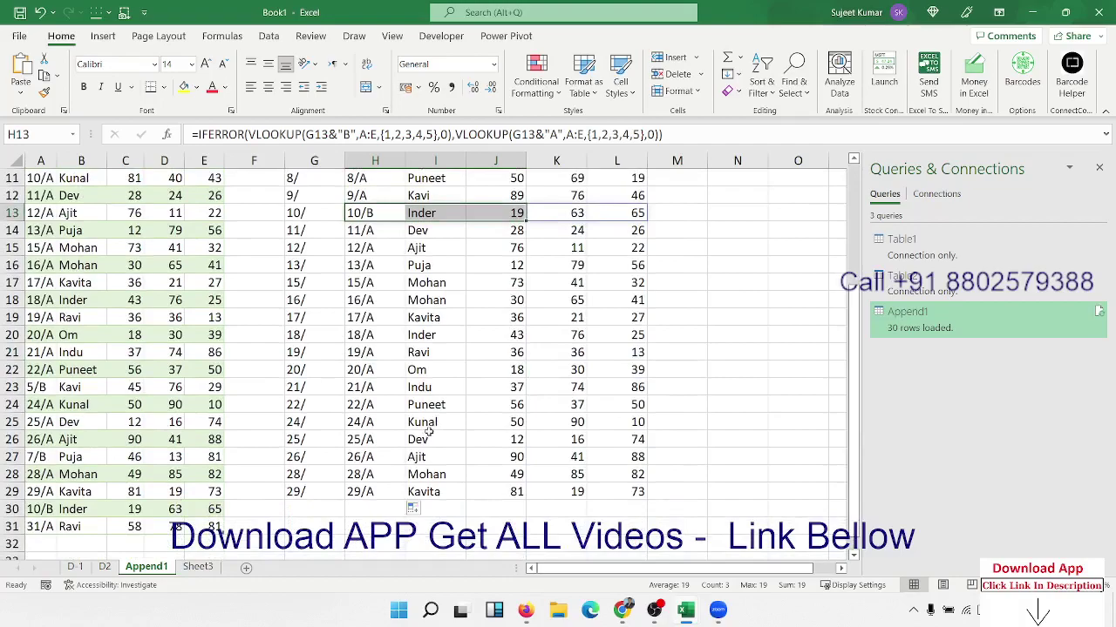
{"action": "scroll", "coordinate": [378, 411], "scroll_direction": "up", "scroll_amount": 3}
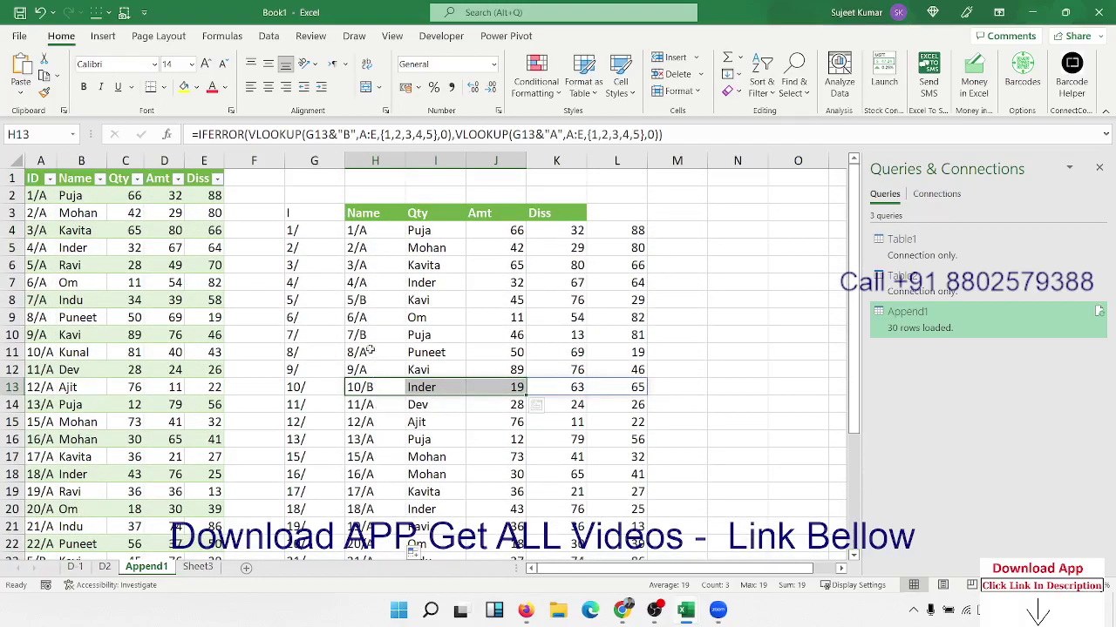
{"action": "left_click_drag", "start_coordinate": [360, 300], "coordinate": [419, 300]}
{"action": "left_click", "coordinate": [365, 337]}
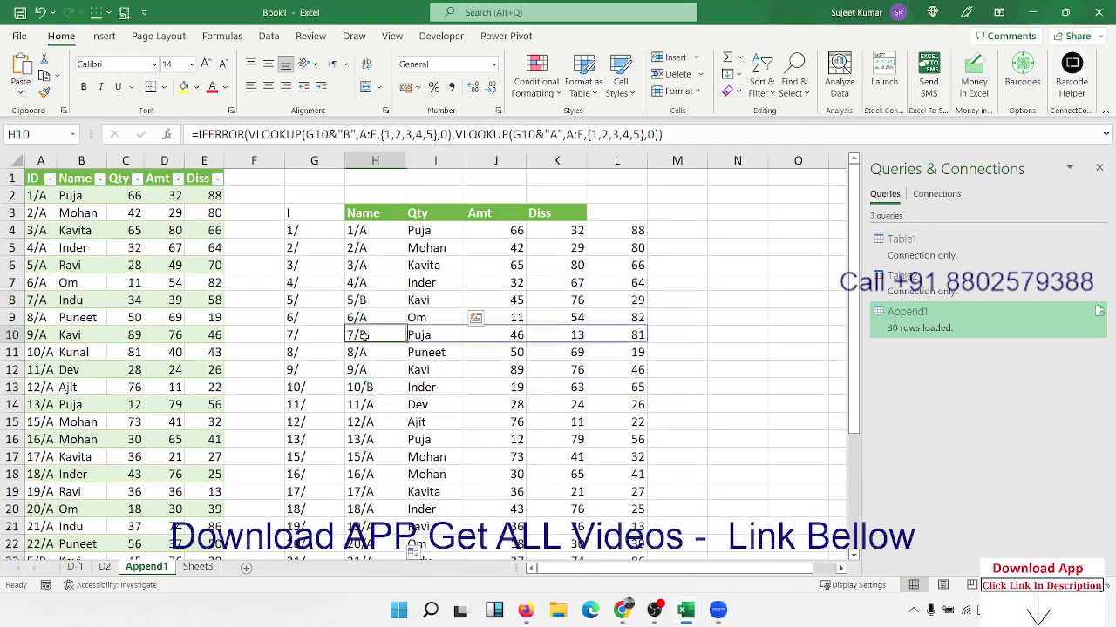
{"action": "left_click_drag", "start_coordinate": [365, 337], "coordinate": [427, 336]}
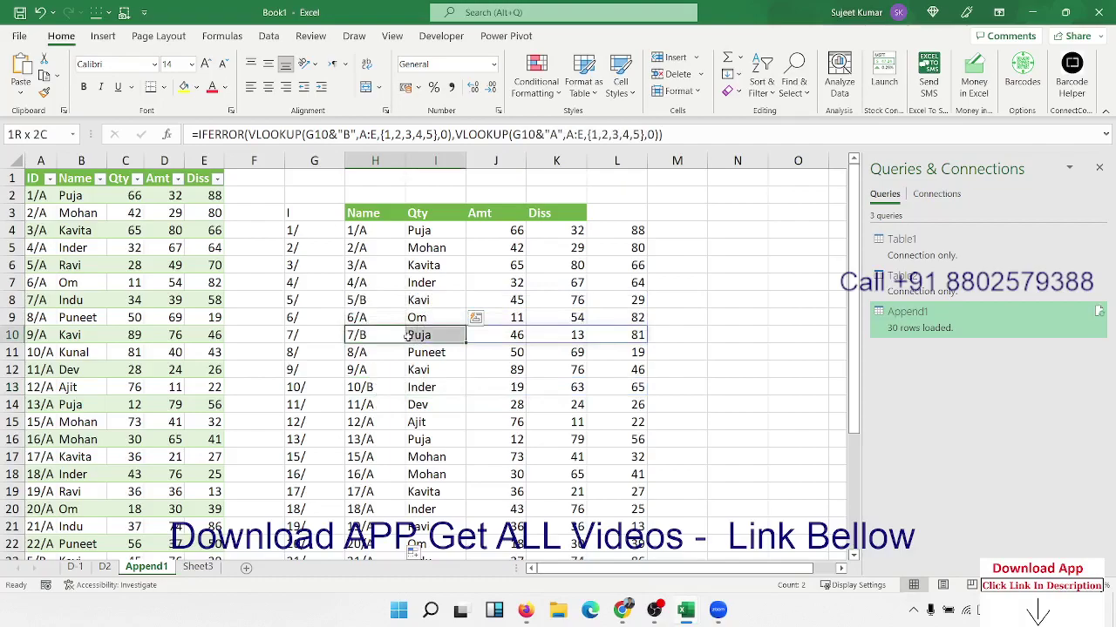
{"action": "left_click", "coordinate": [104, 567]}
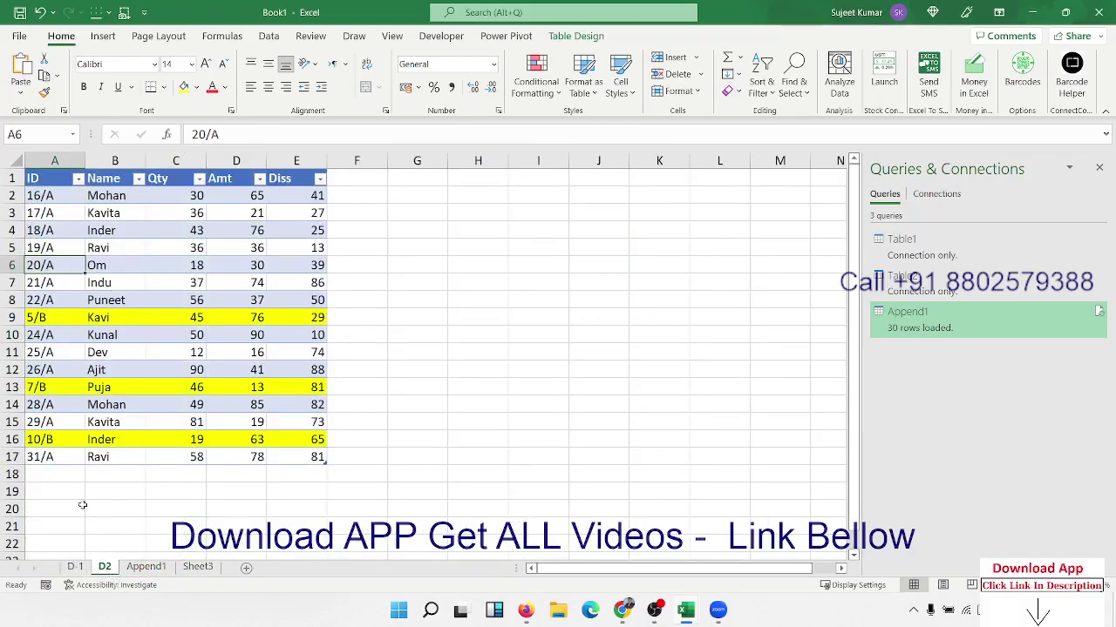
Shift the result headers one column right and label the ID column 'ID'
{"action": "left_click", "coordinate": [198, 567]}
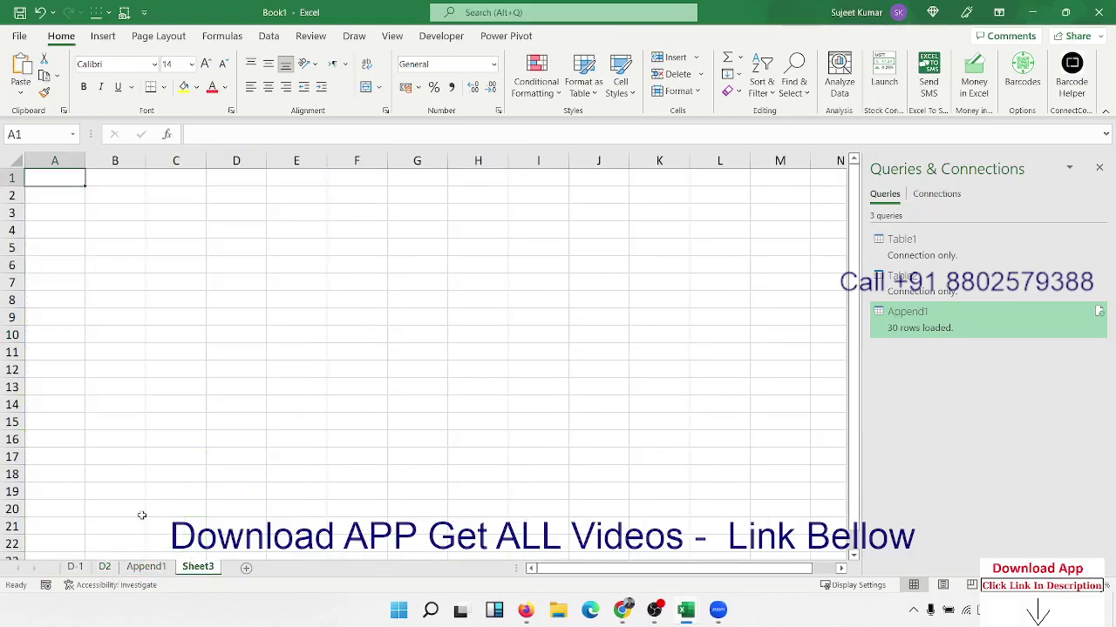
{"action": "left_click", "coordinate": [158, 568]}
{"action": "mouse_move", "coordinate": [373, 217]}
{"action": "left_mouse_down"}
{"action": "mouse_move", "coordinate": [603, 357]}
{"action": "mouse_move", "coordinate": [643, 455]}
{"action": "left_mouse_up"}
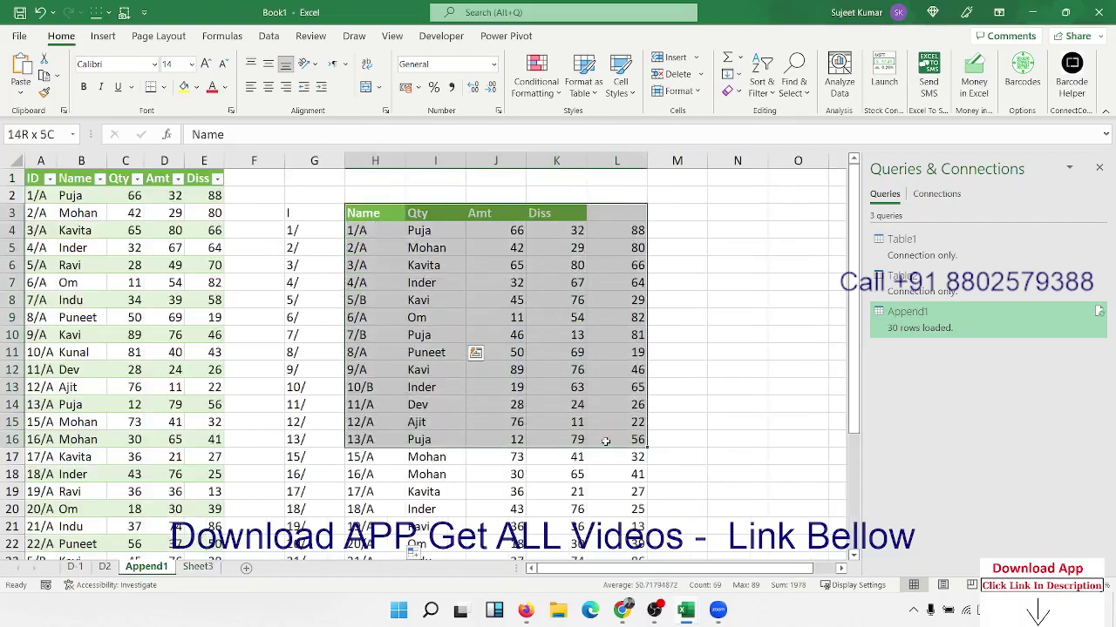
{"action": "left_click", "coordinate": [419, 214]}
{"action": "mouse_move", "coordinate": [375, 213]}
{"action": "left_mouse_down"}
{"action": "mouse_move", "coordinate": [558, 213]}
{"action": "mouse_move", "coordinate": [571, 228]}
{"action": "mouse_move", "coordinate": [617, 217]}
{"action": "left_mouse_up"}
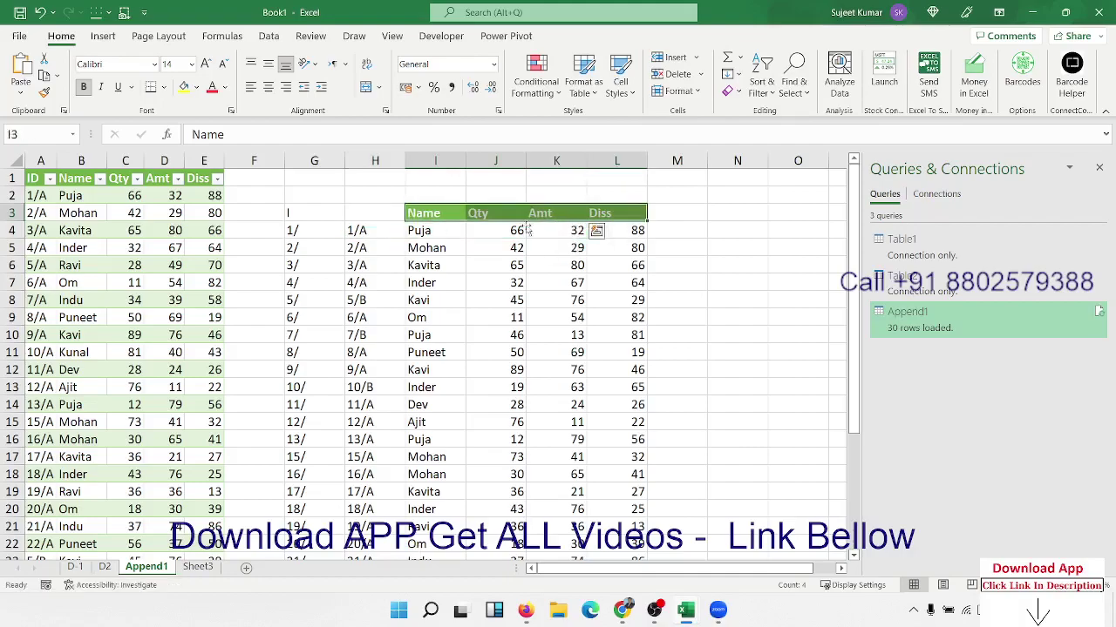
{"action": "left_click", "coordinate": [379, 217]}
{"action": "type", "text": "ID"}
{"action": "key", "text": "Return"}
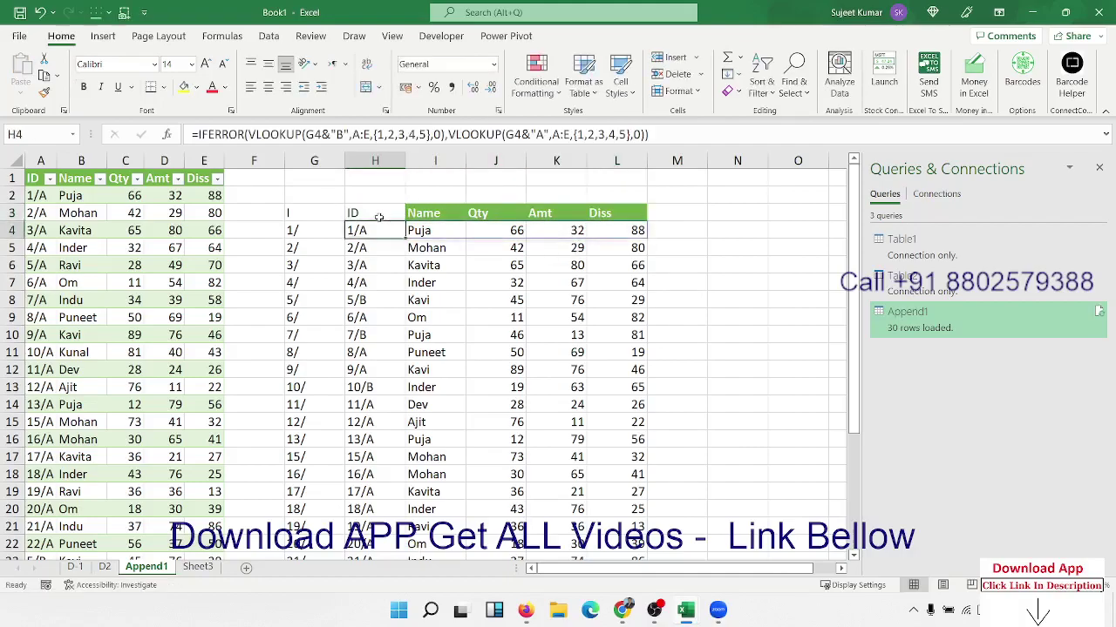
Select the ID-to-Amt block and review the UNIQUE formula in G3
{"action": "left_click_drag", "start_coordinate": [377, 212], "coordinate": [567, 369]}
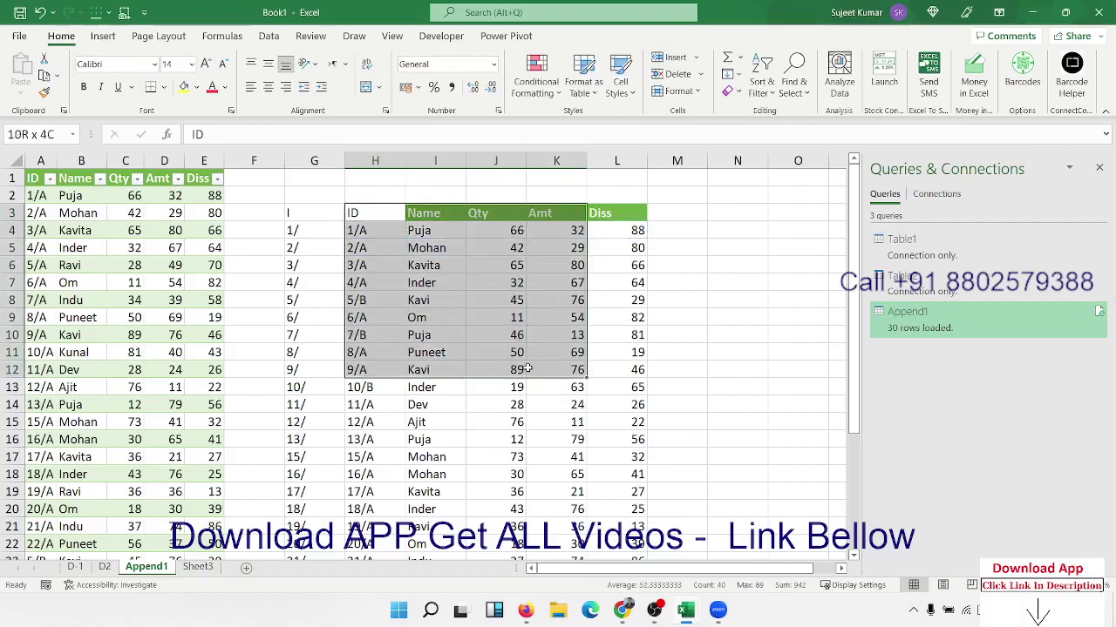
{"action": "scroll", "coordinate": [127, 477], "scroll_direction": "down", "scroll_amount": 3}
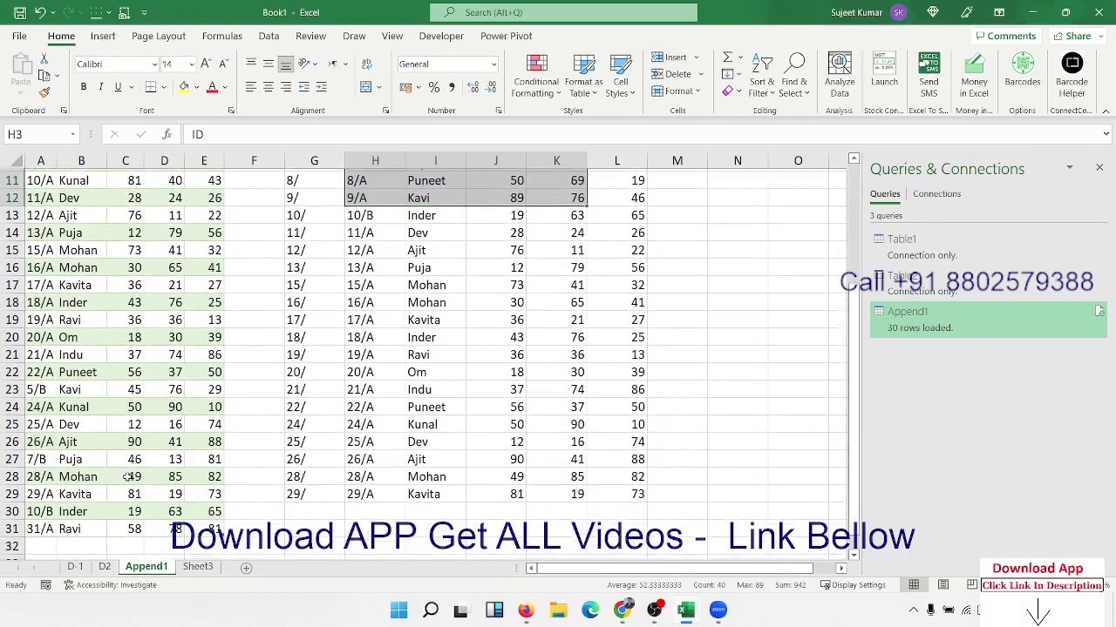
{"action": "scroll", "coordinate": [314, 435], "scroll_direction": "up", "scroll_amount": 3}
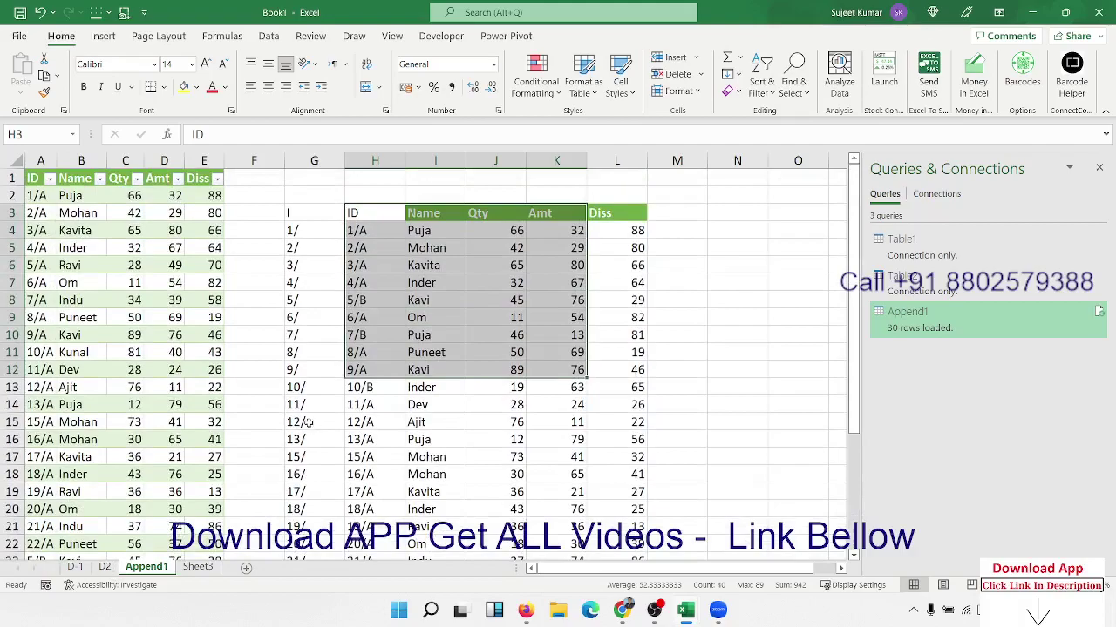
{"action": "left_click", "coordinate": [306, 422]}
{"action": "scroll", "coordinate": [306, 422], "scroll_direction": "down", "scroll_amount": 3}
{"action": "scroll", "coordinate": [307, 422], "scroll_direction": "down", "scroll_amount": 3}
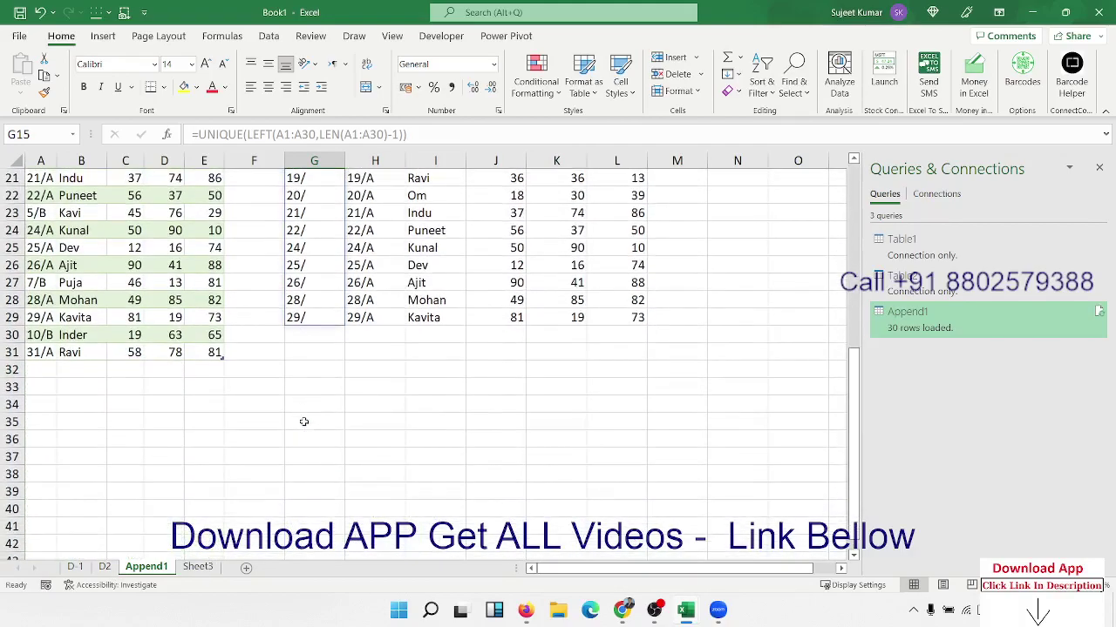
{"action": "scroll", "coordinate": [304, 419], "scroll_direction": "up", "scroll_amount": 6}
{"action": "left_click", "coordinate": [302, 211]}
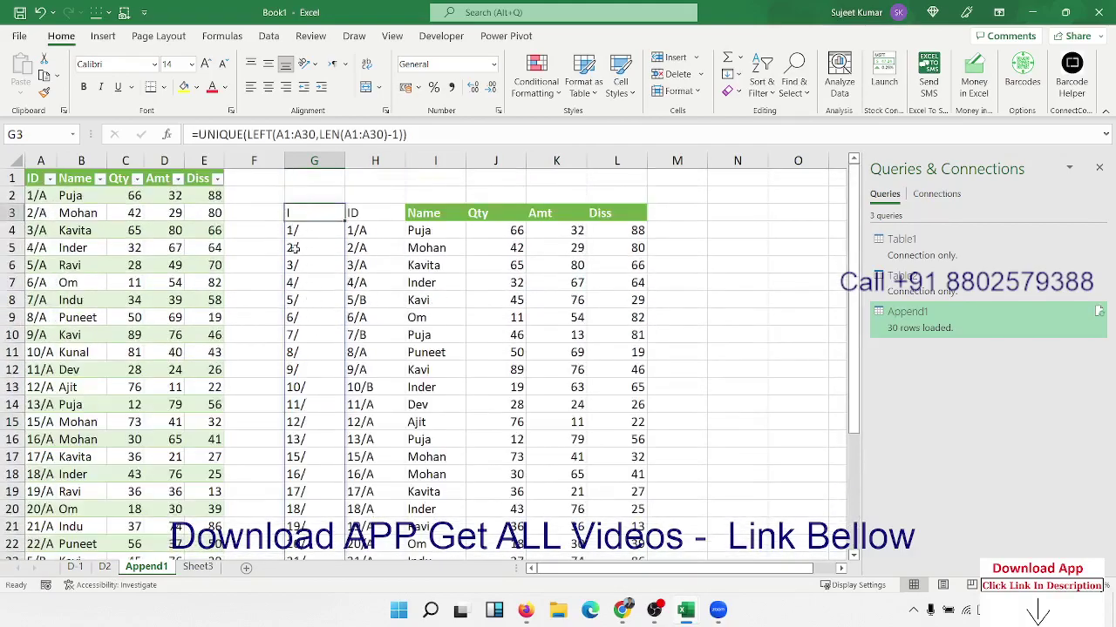
Review the D-1 and D2 data sheets and check the lookup behind Inder's row
{"action": "left_click", "coordinate": [75, 566]}
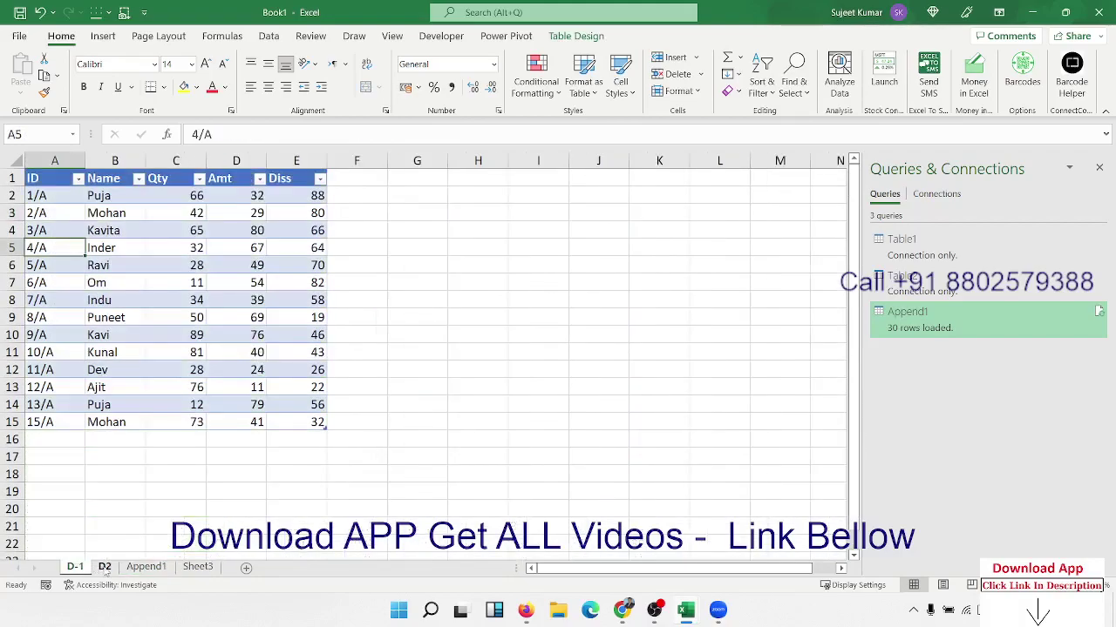
{"action": "left_click", "coordinate": [104, 567]}
{"action": "left_click", "coordinate": [145, 568]}
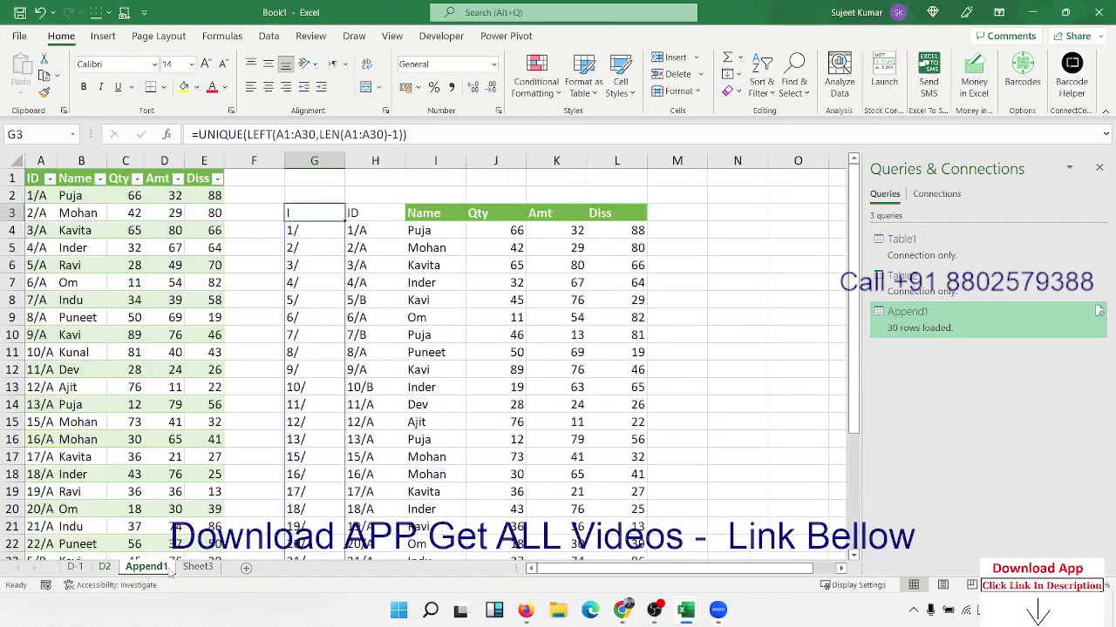
{"action": "left_click", "coordinate": [87, 568]}
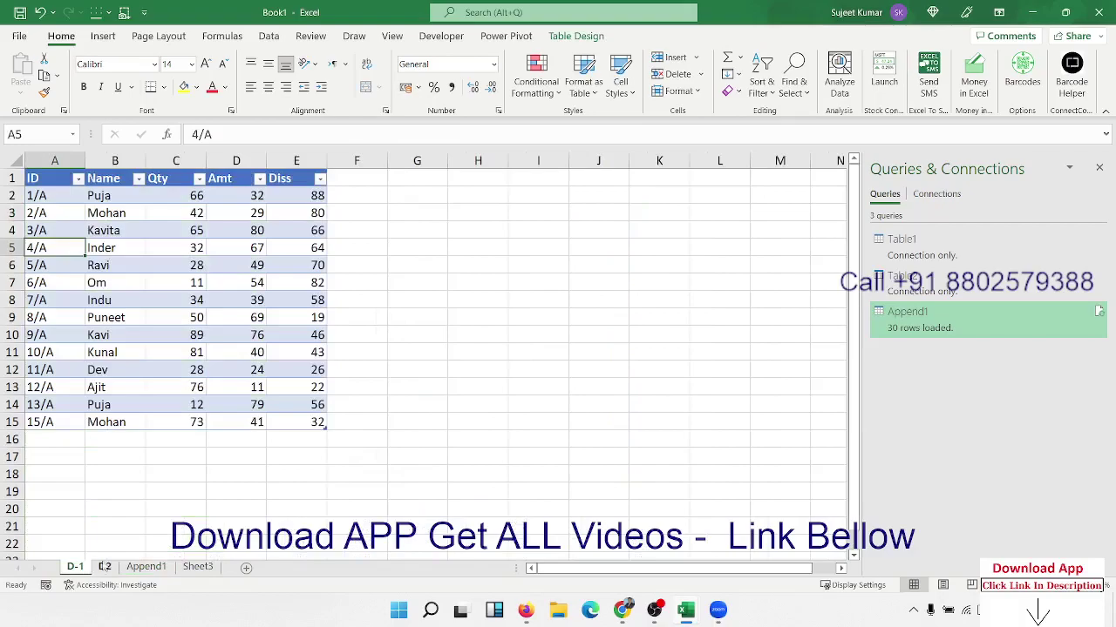
{"action": "left_click", "coordinate": [105, 567]}
{"action": "left_click", "coordinate": [146, 568]}
{"action": "left_click", "coordinate": [446, 281]}
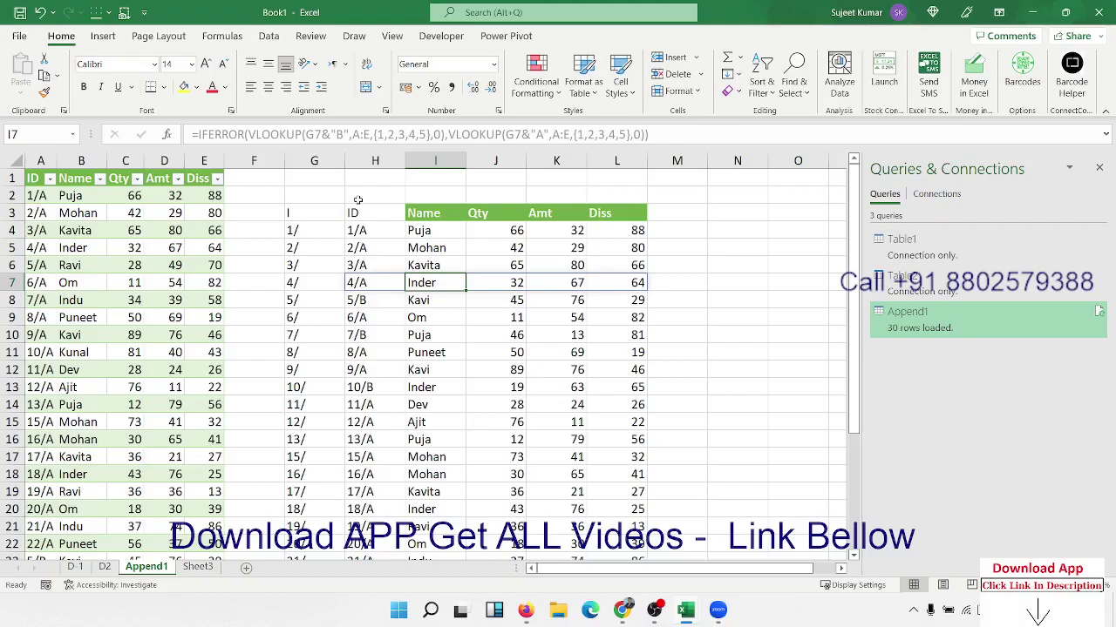
Move Sheet3 before Append1 and rename it D3
{"action": "left_click", "coordinate": [198, 566]}
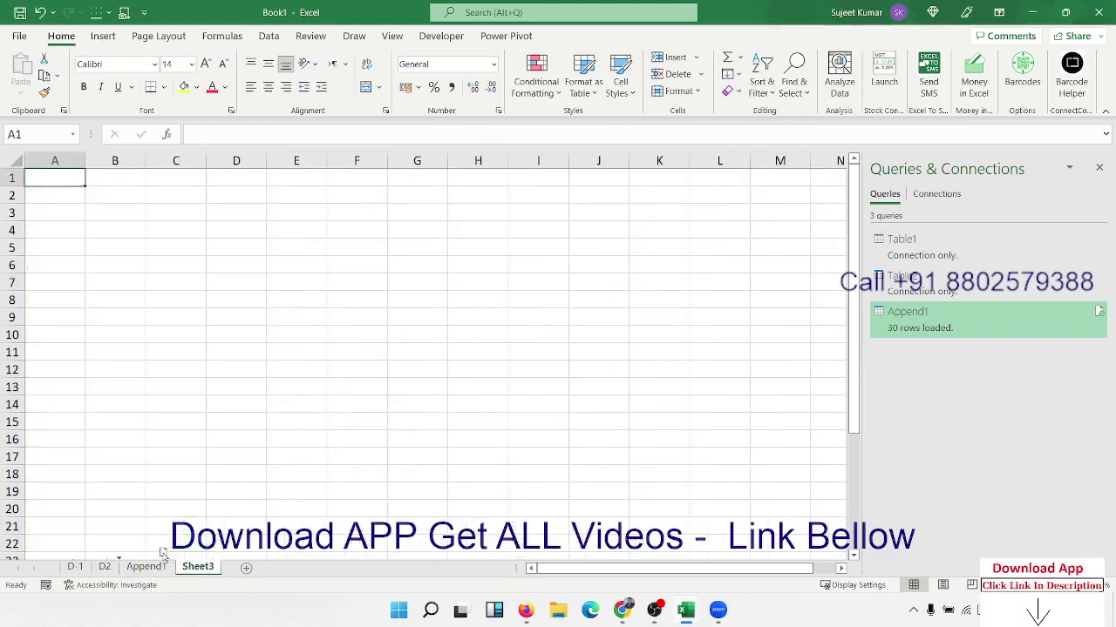
{"action": "left_click_drag", "start_coordinate": [137, 559], "coordinate": [140, 564]}
{"action": "double_click", "coordinate": [140, 567]}
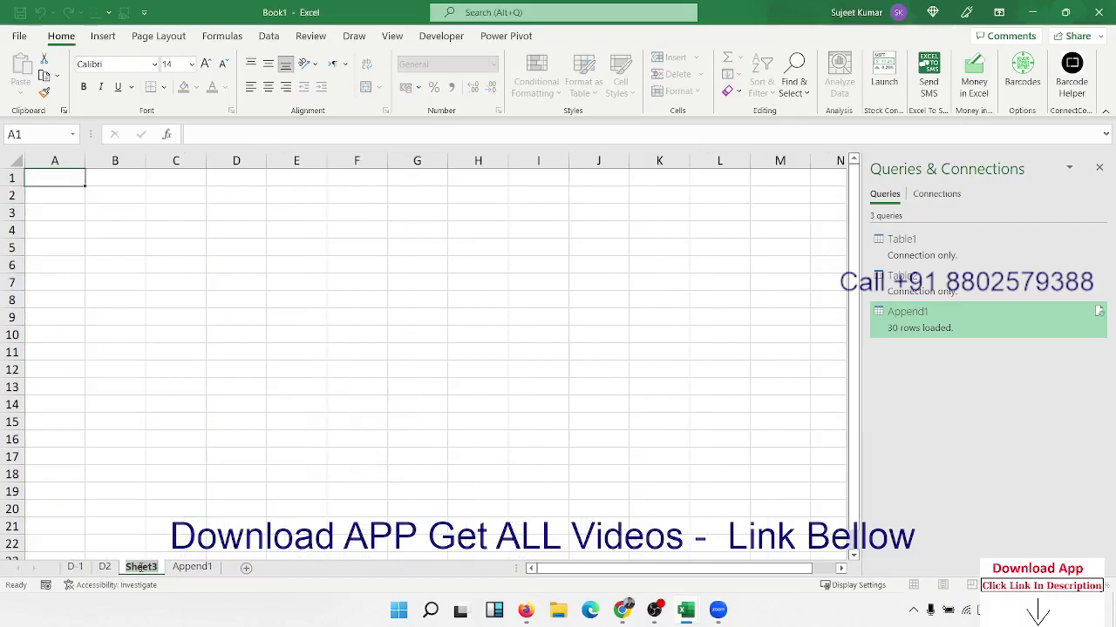
{"action": "type", "text": "D3"}
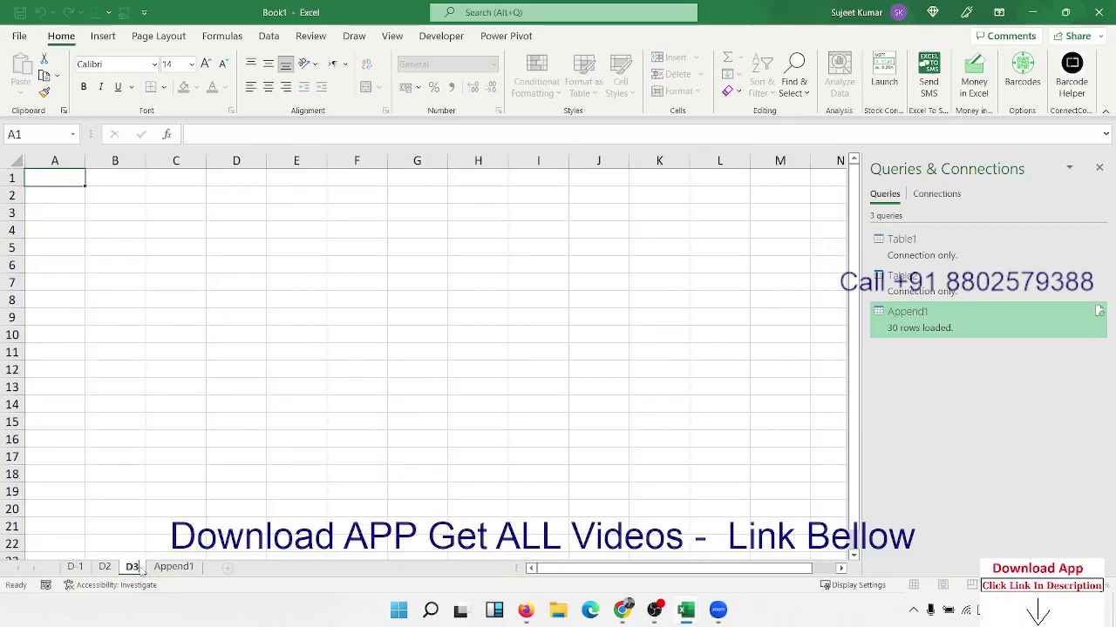
{"action": "key", "text": "Return"}
Copy D2's ID, Name, Qty, Amt, Diss header row into A1 of D3
{"action": "left_click", "coordinate": [103, 567]}
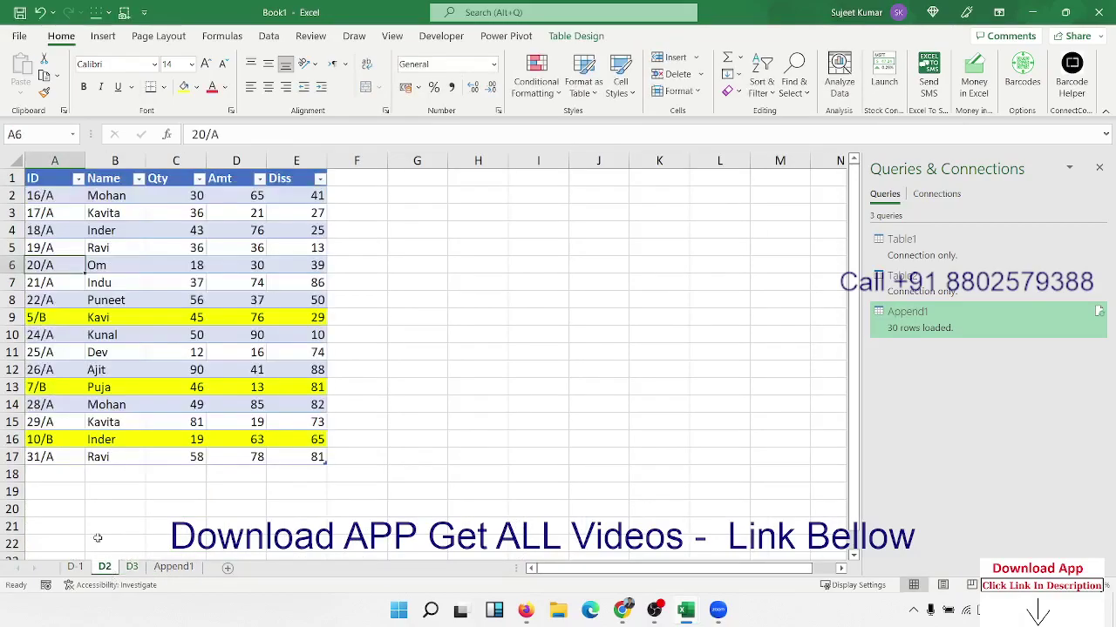
{"action": "left_click_drag", "start_coordinate": [37, 178], "coordinate": [301, 178]}
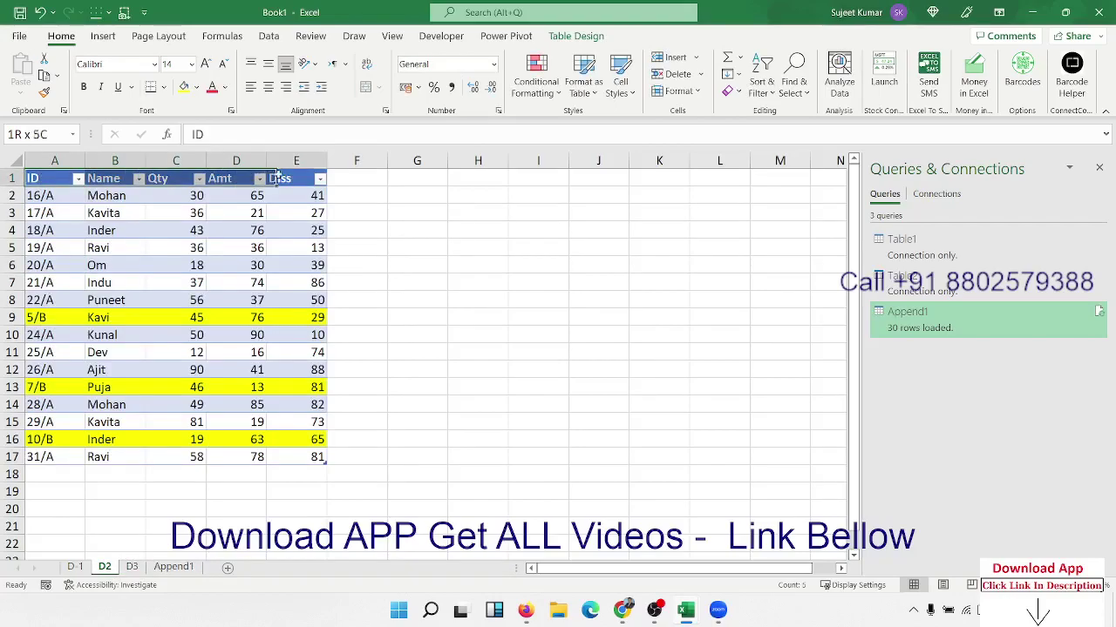
{"action": "key", "text": "ctrl+c"}
{"action": "left_click", "coordinate": [131, 568]}
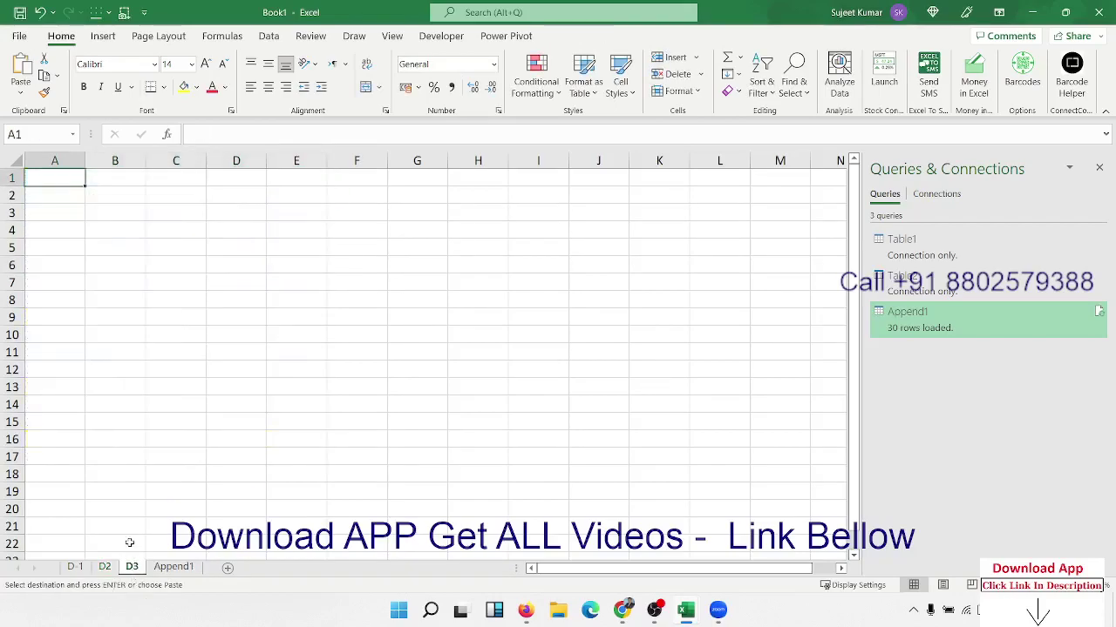
{"action": "key", "text": "ctrl+v"}
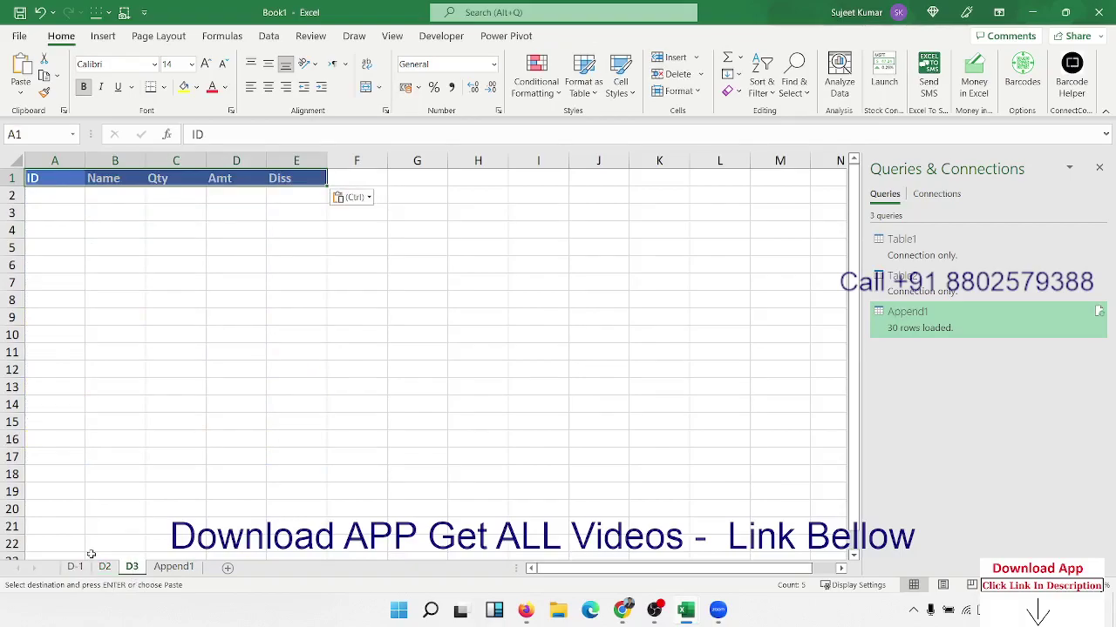
{"action": "key", "text": "ctrl+Page_Up"}
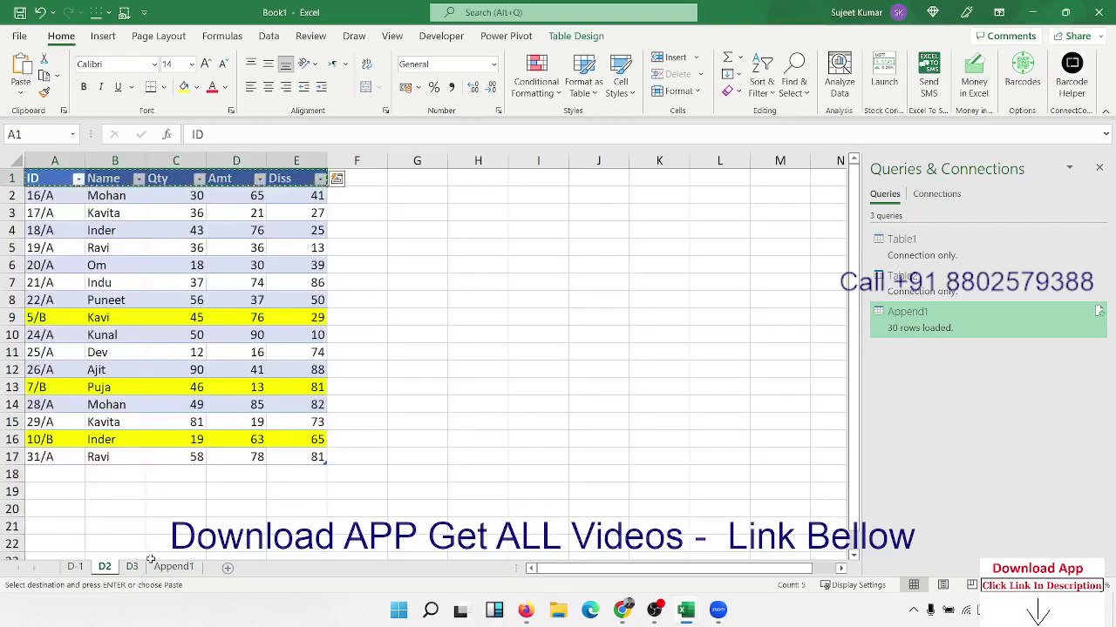
{"action": "key", "text": "ctrl+v"}
{"action": "key", "text": "ctrl+Page_Down"}
Enter 32 as the first ID in A2, correcting a typo
{"action": "left_click", "coordinate": [54, 194]}
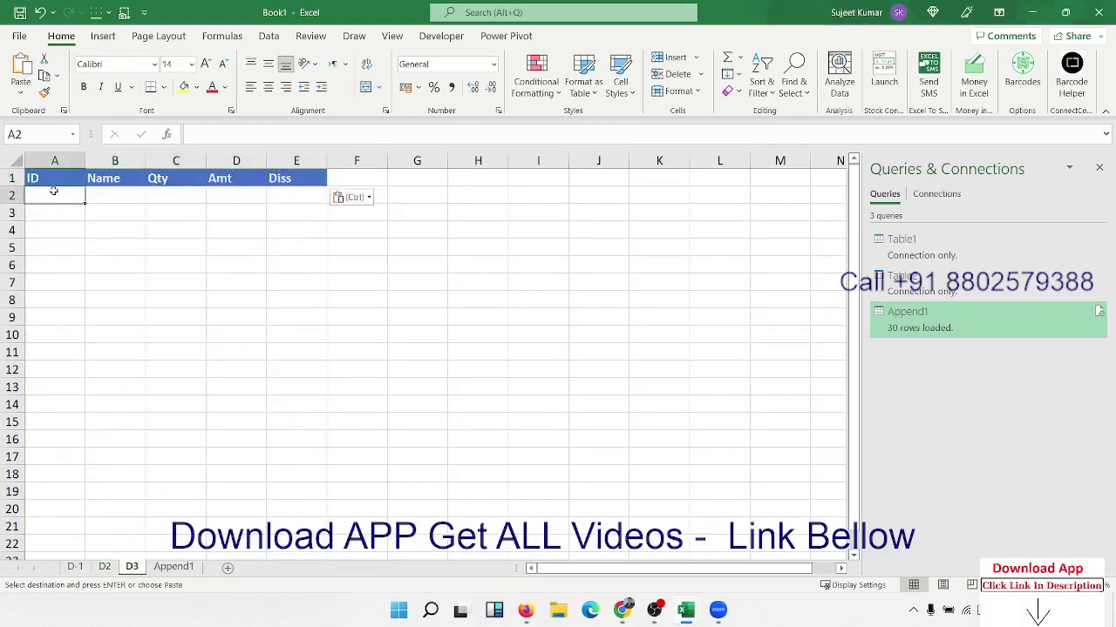
{"action": "type", "text": "323"}
{"action": "key", "text": "Return"}
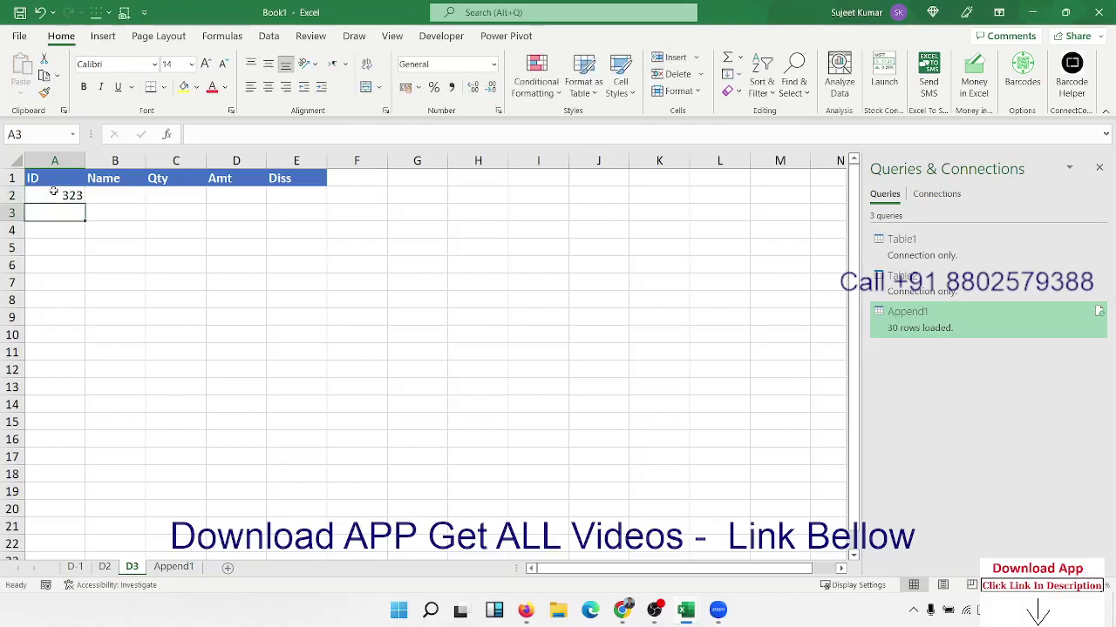
{"action": "left_click", "coordinate": [53, 194]}
{"action": "key", "text": "F2"}
{"action": "key", "text": "BackSpace"}
Enter 33 in A3 and extend the ID series down to 45
{"action": "key", "text": "Return"}
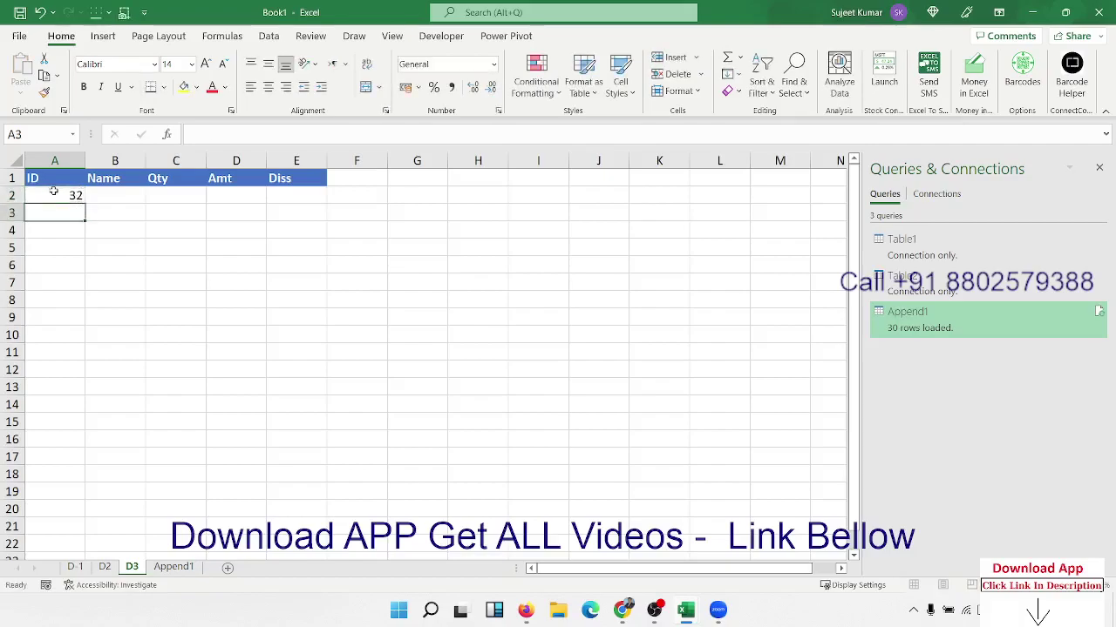
{"action": "type", "text": "33"}
{"action": "key", "text": "Return"}
{"action": "mouse_move", "coordinate": [54, 194]}
{"action": "left_mouse_down"}
{"action": "mouse_move", "coordinate": [77, 217]}
{"action": "mouse_move", "coordinate": [55, 421]}
{"action": "left_mouse_up"}
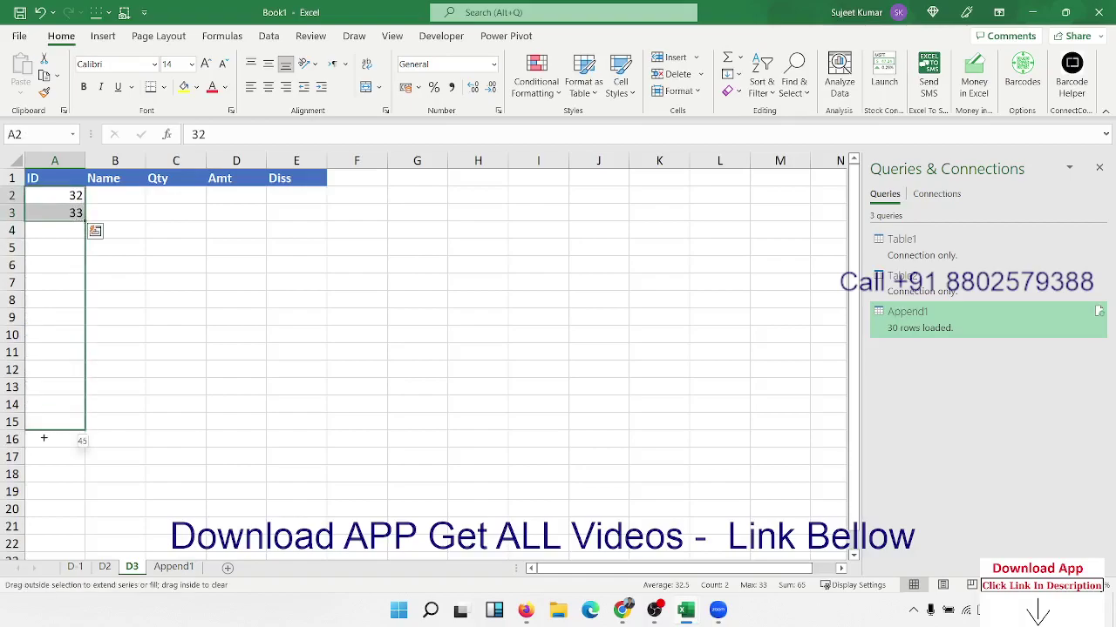
Enter the name Om in B2 and fill names down to row 15
{"action": "left_click", "coordinate": [130, 198]}
{"action": "type", "text": "O"}
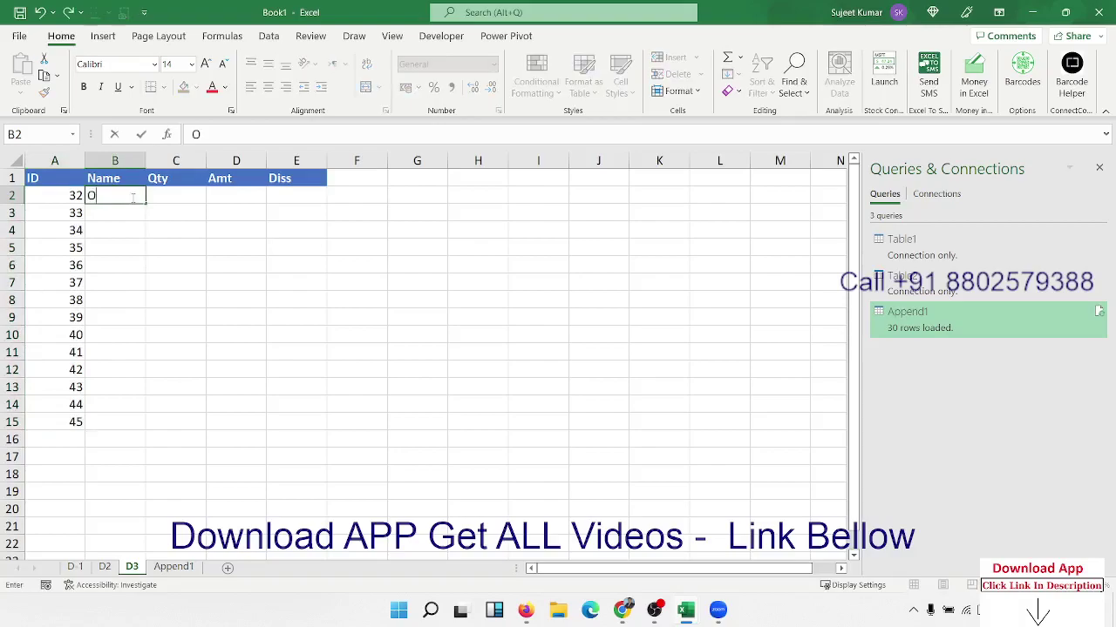
{"action": "type", "text": "m"}
{"action": "left_click", "coordinate": [149, 232]}
{"action": "left_click", "coordinate": [138, 202]}
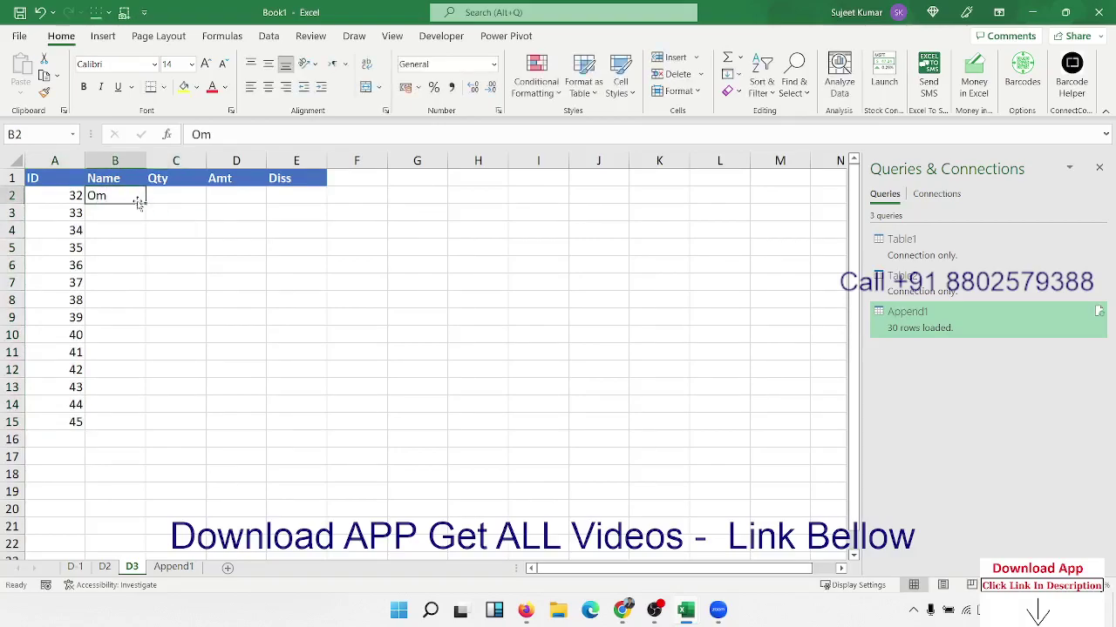
{"action": "double_click", "coordinate": [143, 204]}
Fill C2:E15 with =RANDBETWEEN(10,90) for Qty, Amt and Diss
{"action": "left_click", "coordinate": [163, 200]}
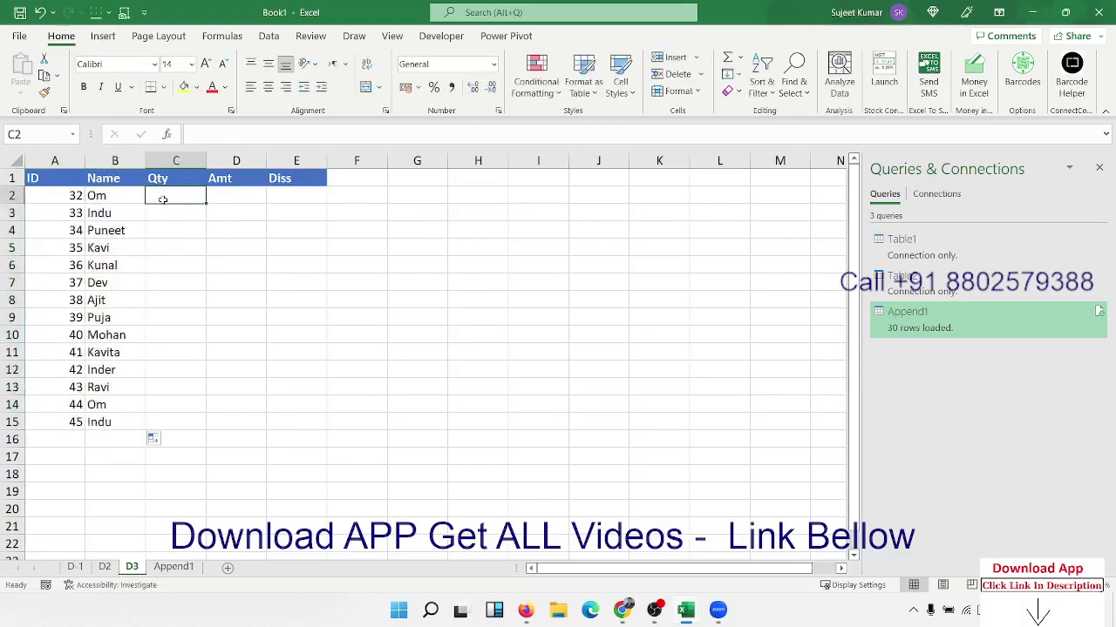
{"action": "type", "text": "=ra"}
{"action": "key", "text": "Down"}
{"action": "key", "text": "Down"}
{"action": "key", "text": "Down"}
{"action": "key", "text": "Tab"}
{"action": "type", "text": "1"}
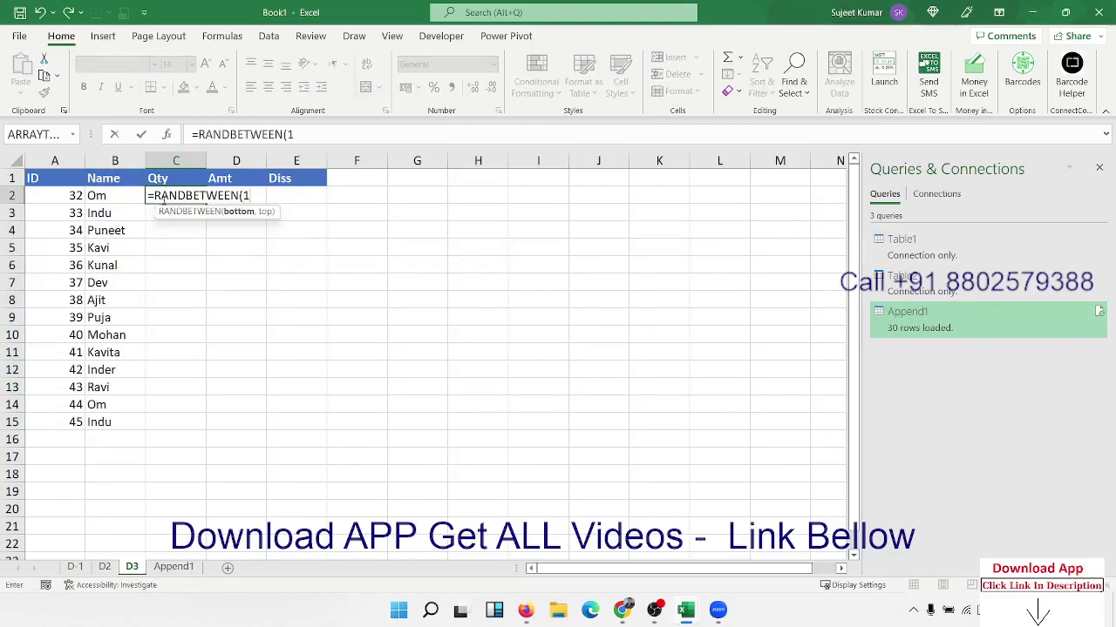
{"action": "type", "text": "0,90)"}
{"action": "key", "text": "Return"}
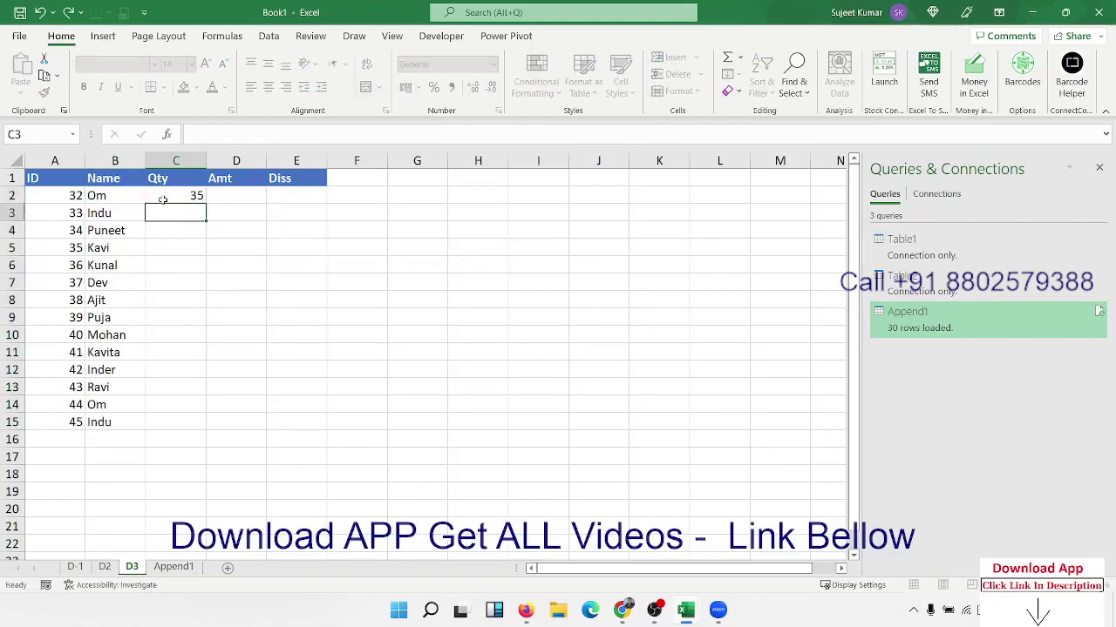
{"action": "mouse_move", "coordinate": [167, 199]}
{"action": "left_mouse_down"}
{"action": "mouse_move", "coordinate": [282, 276]}
{"action": "mouse_move", "coordinate": [320, 416]}
{"action": "left_mouse_up"}
{"action": "key", "text": "ctrl+d"}
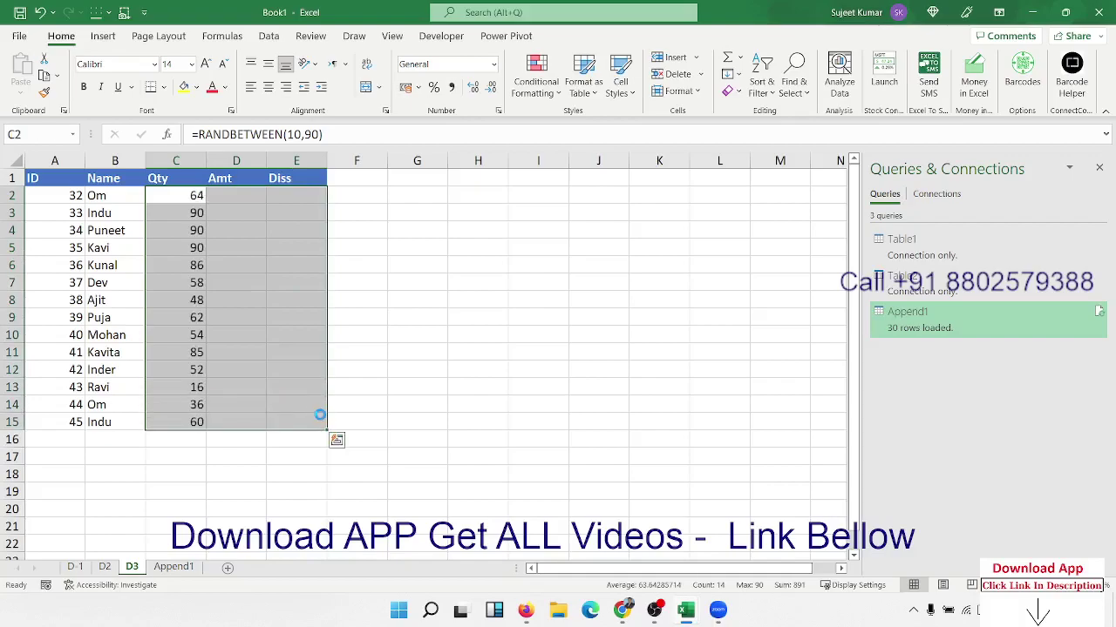
{"action": "key", "text": "ctrl+r"}
Paste the random Qty, Amt and Diss numbers back as fixed values
{"action": "key", "text": "ctrl+c"}
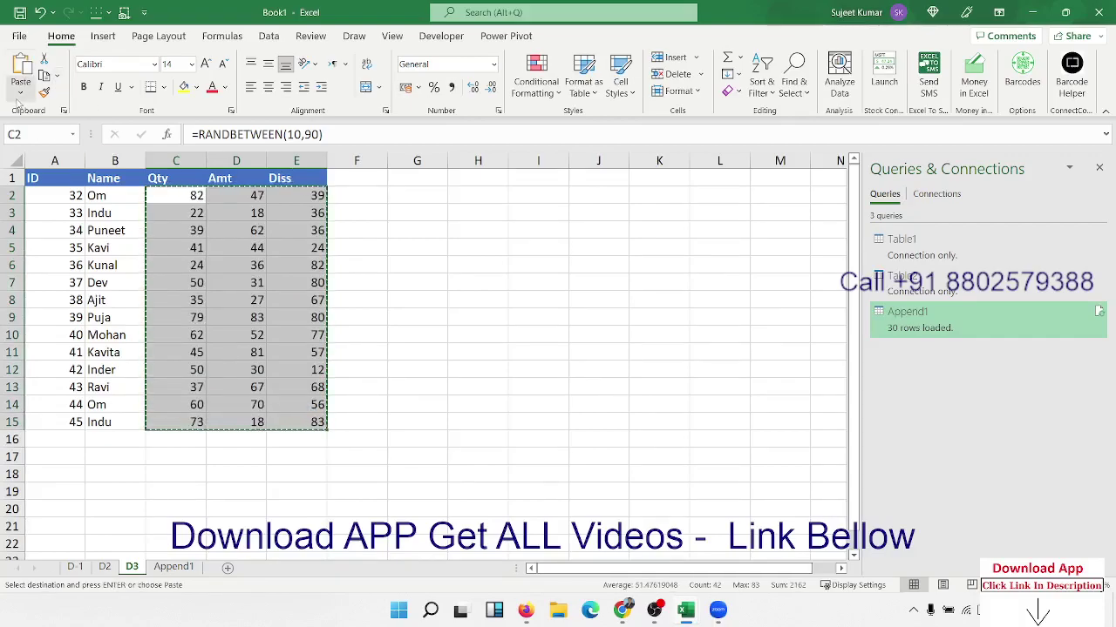
{"action": "left_click", "coordinate": [20, 93]}
{"action": "left_click", "coordinate": [18, 167]}
{"action": "left_click", "coordinate": [62, 192]}
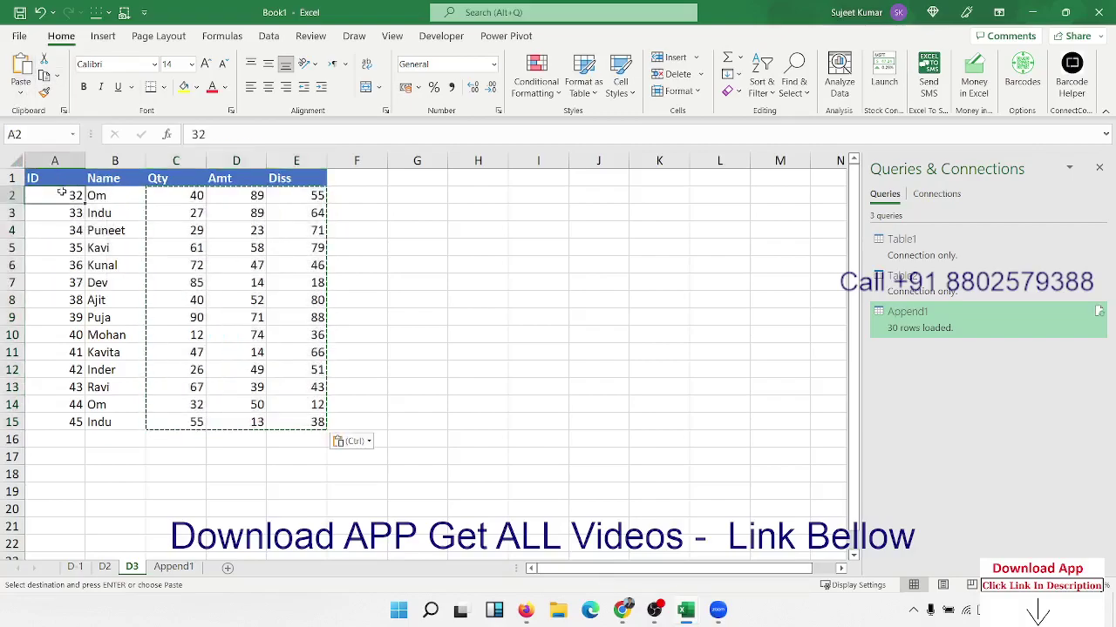
{"action": "left_click", "coordinate": [175, 230]}
{"action": "left_click_drag", "start_coordinate": [179, 196], "coordinate": [294, 420]}
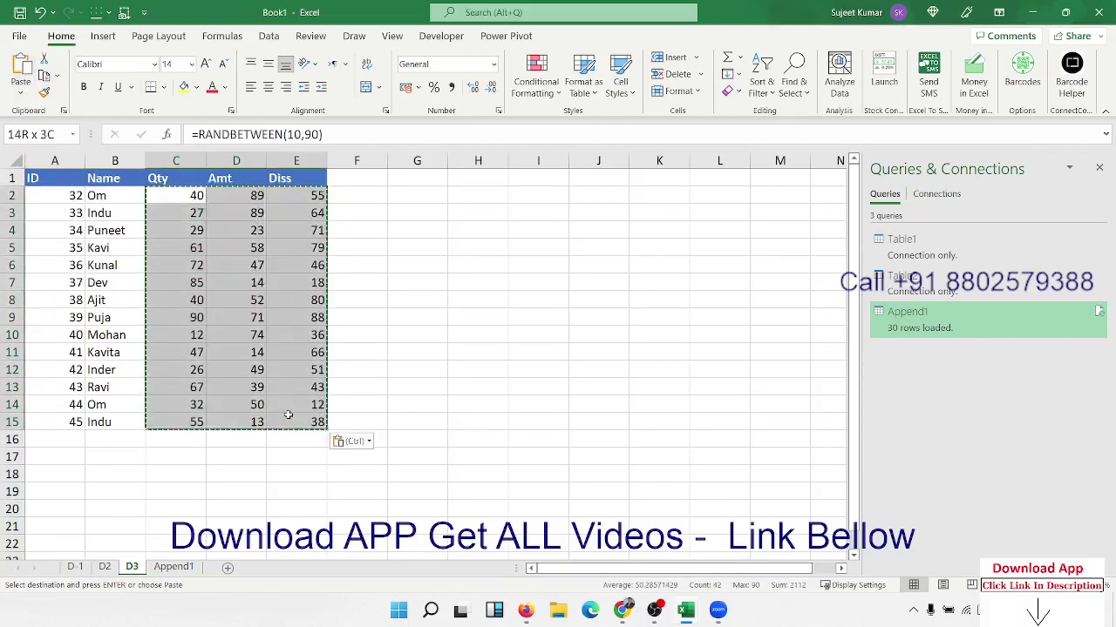
{"action": "left_click", "coordinate": [21, 93]}
Paste the random formulas as values, then fill helper formula =A2&"/A" from F2 down to row 15
{"action": "key", "text": "alt+h"}
{"action": "key", "text": "v"}
{"action": "key", "text": "v"}
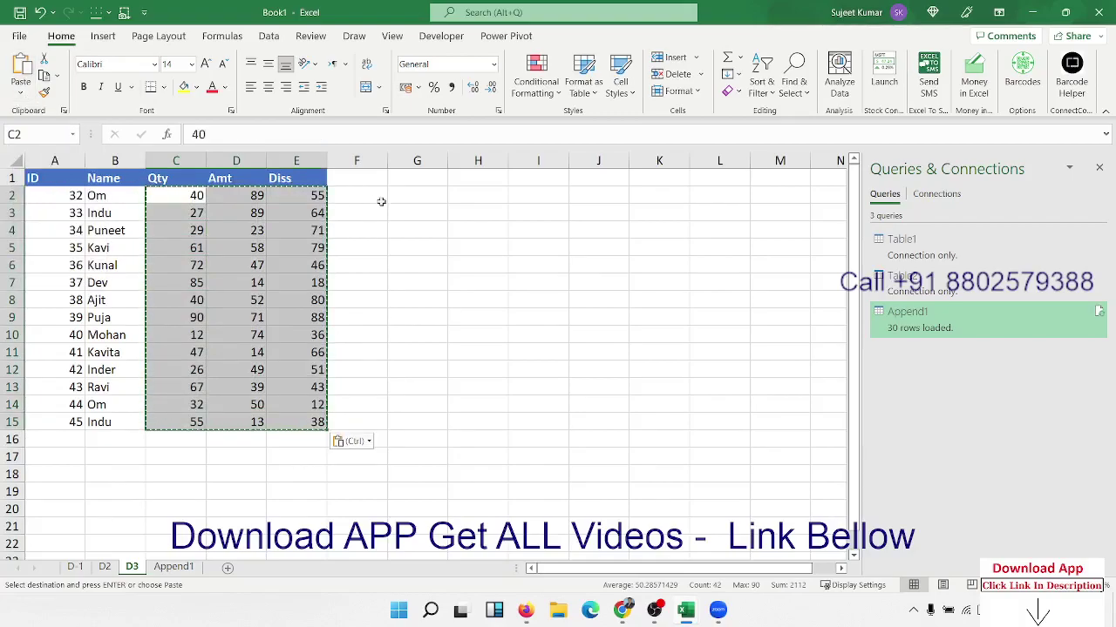
{"action": "left_click", "coordinate": [373, 195]}
{"action": "type", "text": "="}
{"action": "key", "text": "Left"}
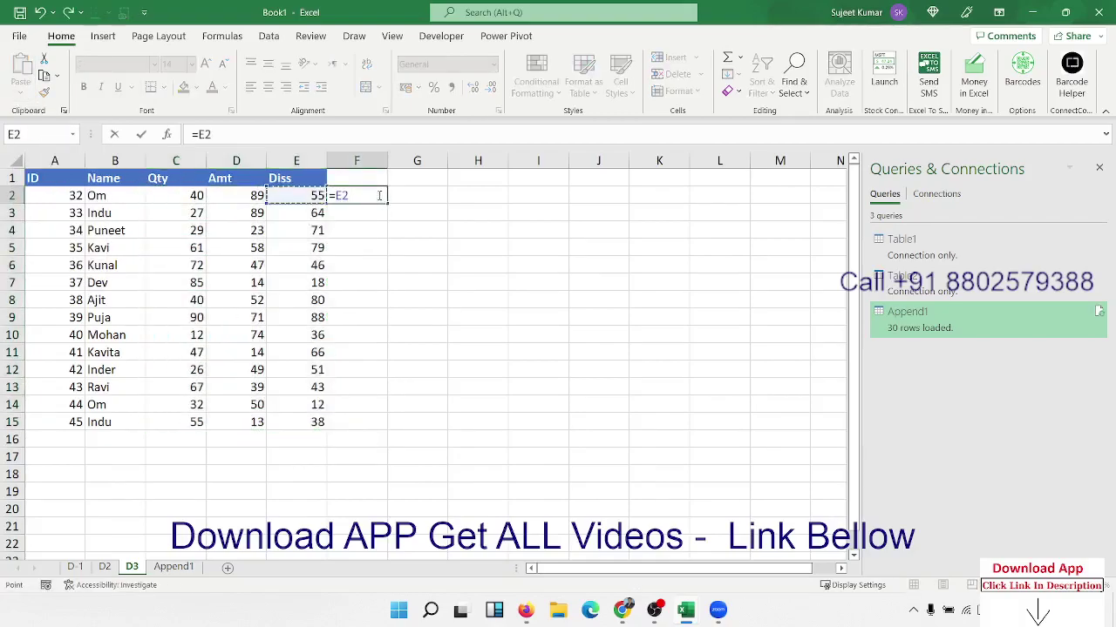
{"action": "key", "text": "Left"}
{"action": "key", "text": "Left"}
{"action": "key", "text": "Left"}
{"action": "type", "text": "&\""}
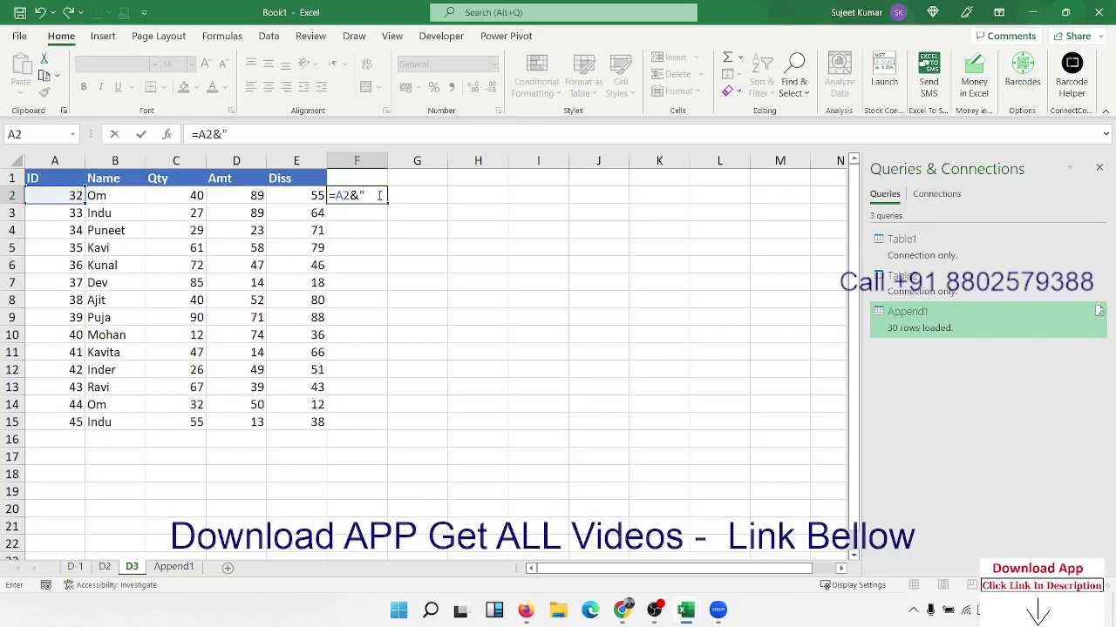
{"action": "type", "text": "/A"}
{"action": "key", "text": "Return"}
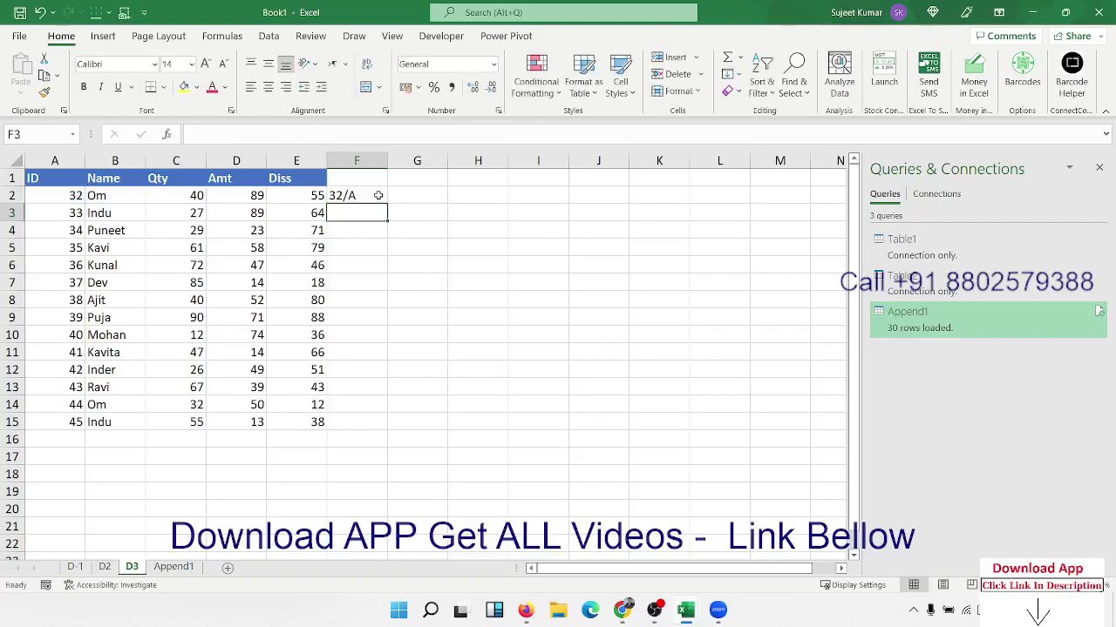
{"action": "key", "text": "Up"}
{"action": "double_click", "coordinate": [386, 201]}
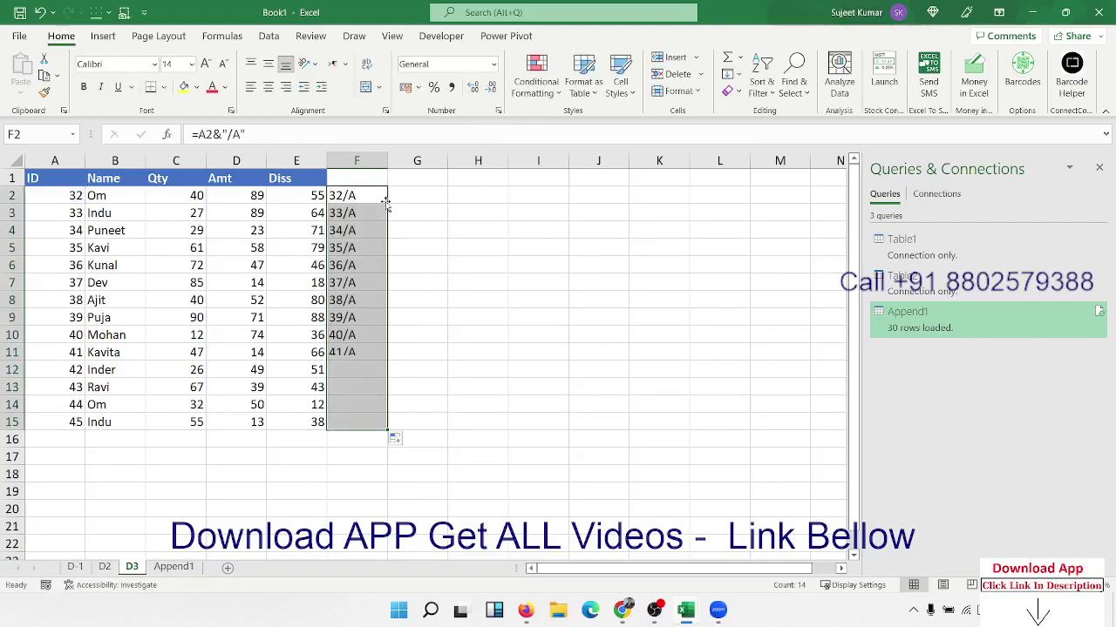
Paste the 32/A–45/A results into A2 as values and clear helper cells F2:F15
{"action": "key", "text": "ctrl+c"}
{"action": "left_click", "coordinate": [75, 199]}
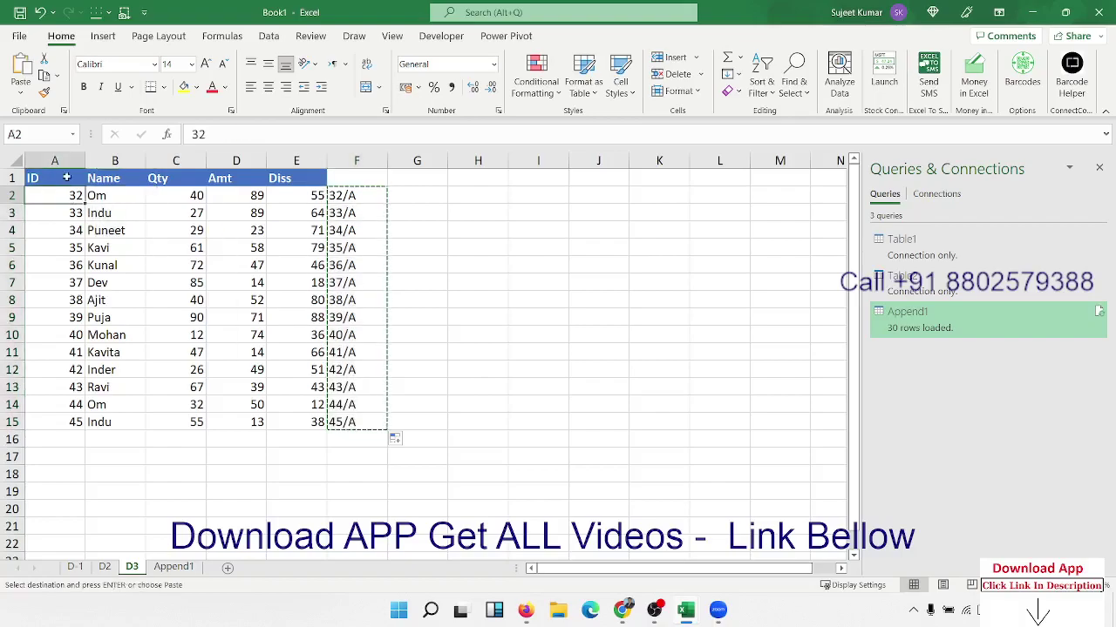
{"action": "left_click", "coordinate": [21, 88]}
{"action": "left_click", "coordinate": [18, 203]}
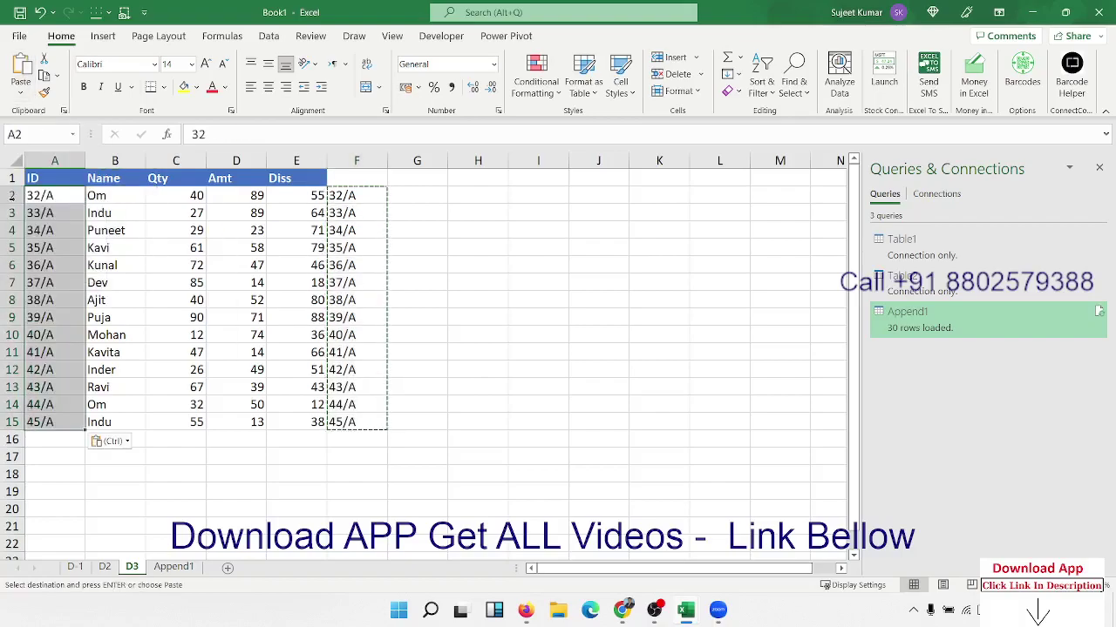
{"action": "left_click", "coordinate": [362, 200]}
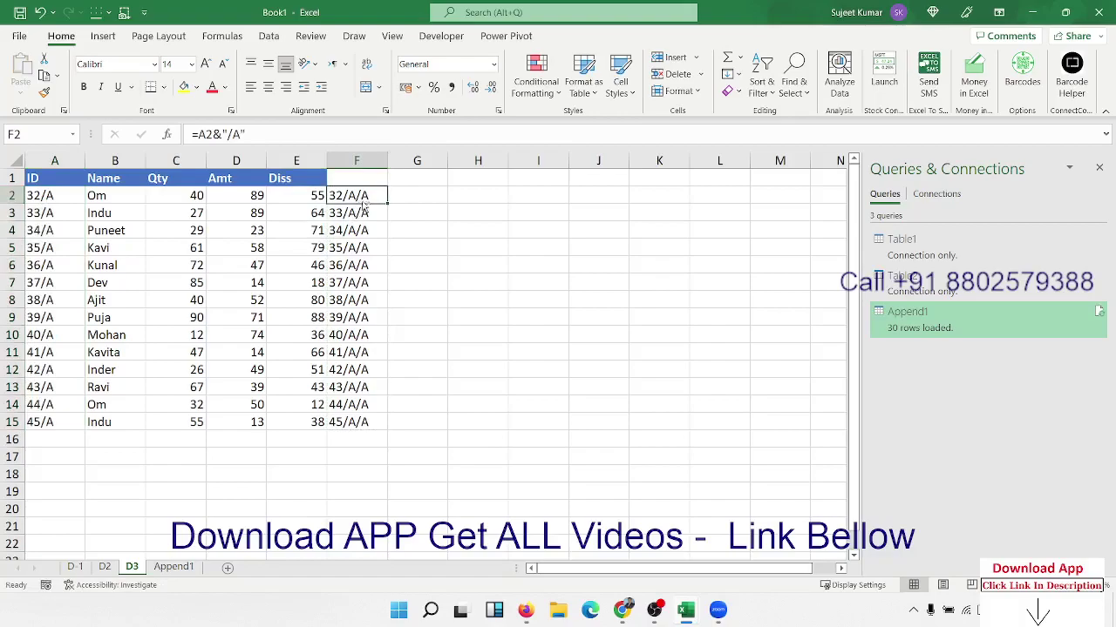
{"action": "key", "text": "ctrl+shift+Down"}
{"action": "key", "text": "Delete"}
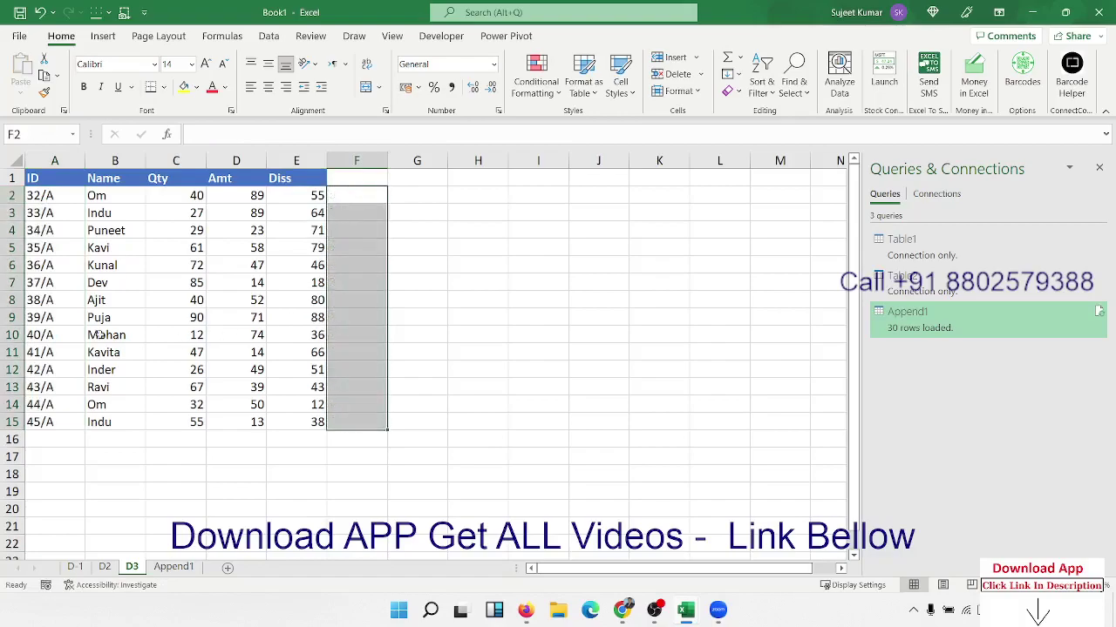
Replace the IDs with 16/B in A7, 20/B in A9 and 31/B in A12
{"action": "left_click", "coordinate": [41, 283]}
{"action": "type", "text": "16"}
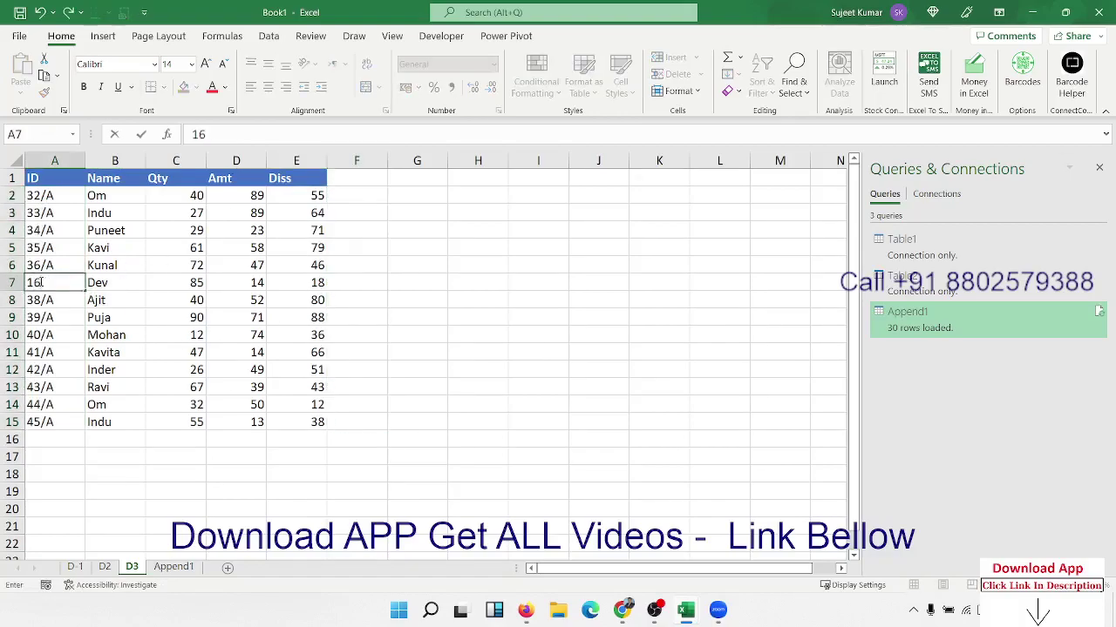
{"action": "type", "text": "/B"}
{"action": "key", "text": "Return"}
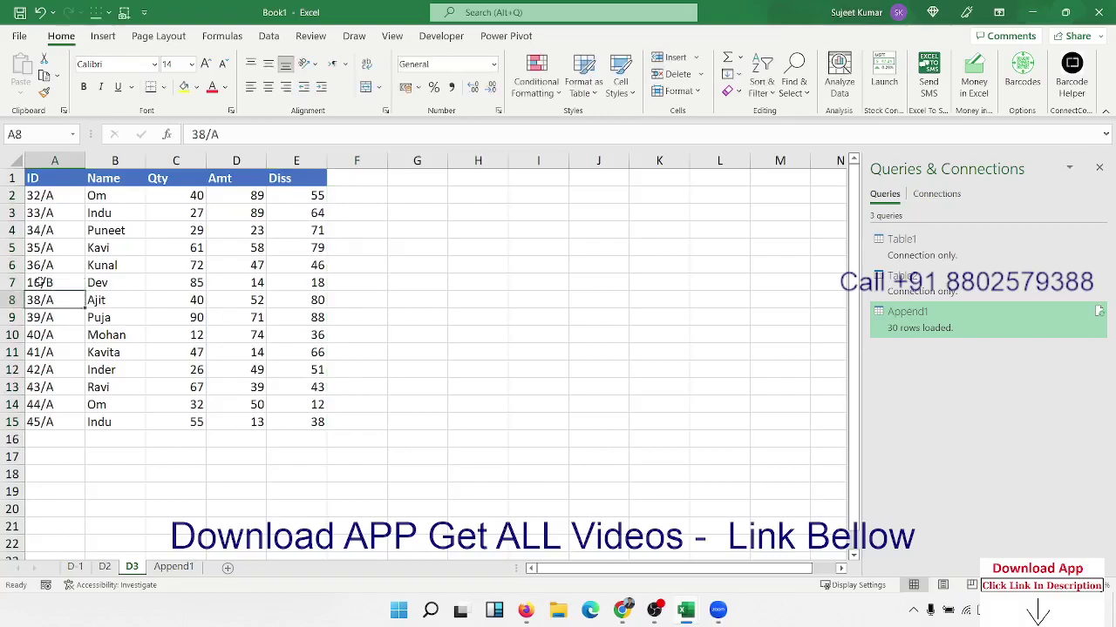
{"action": "key", "text": "Return"}
{"action": "type", "text": "20/"}
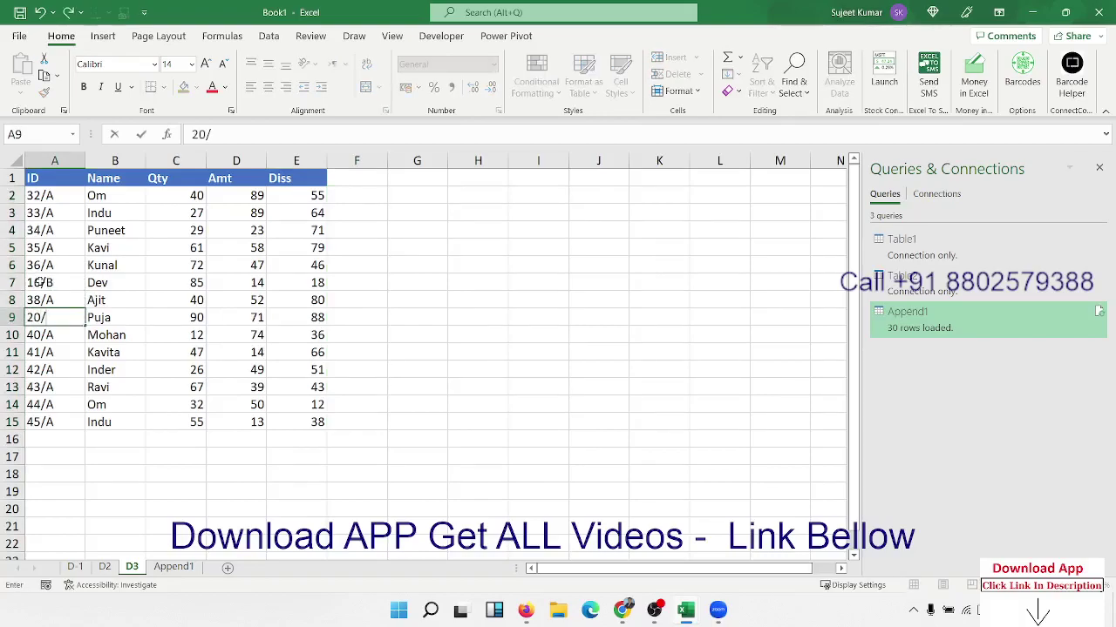
{"action": "type", "text": "B"}
{"action": "key", "text": "Return"}
{"action": "key", "text": "Return"}
{"action": "key", "text": "Return"}
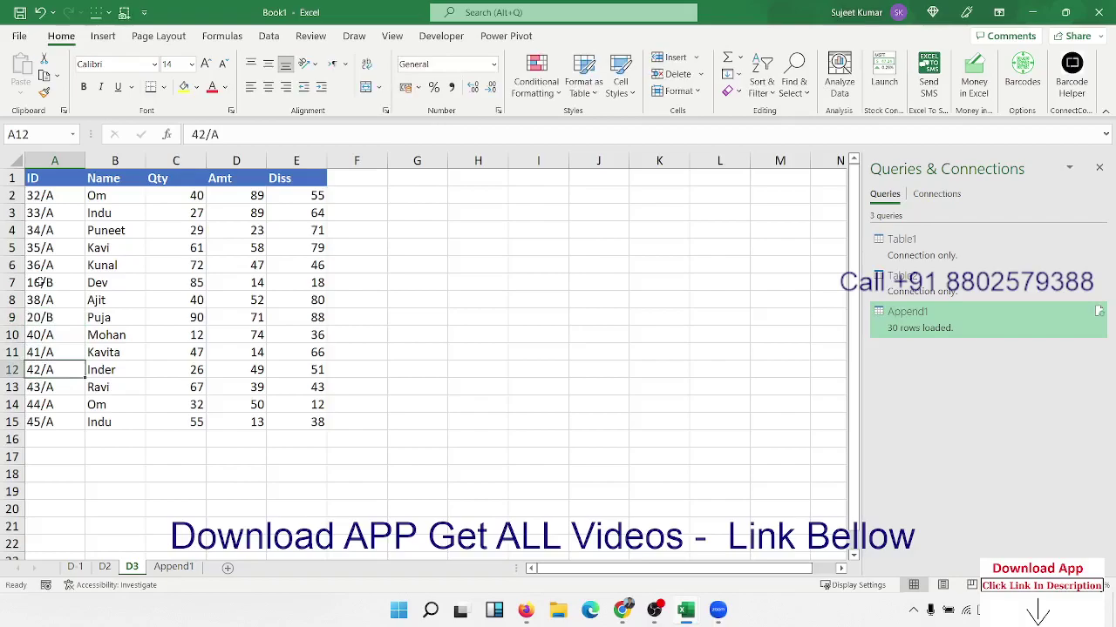
{"action": "type", "text": "3"}
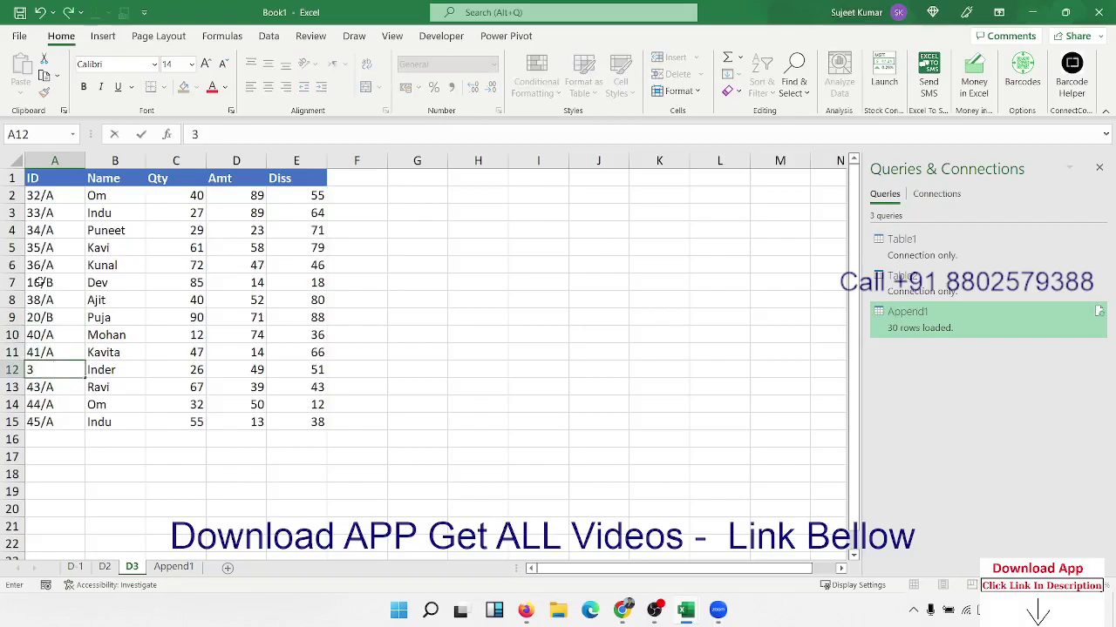
{"action": "type", "text": "1/B"}
{"action": "key", "text": "Return"}
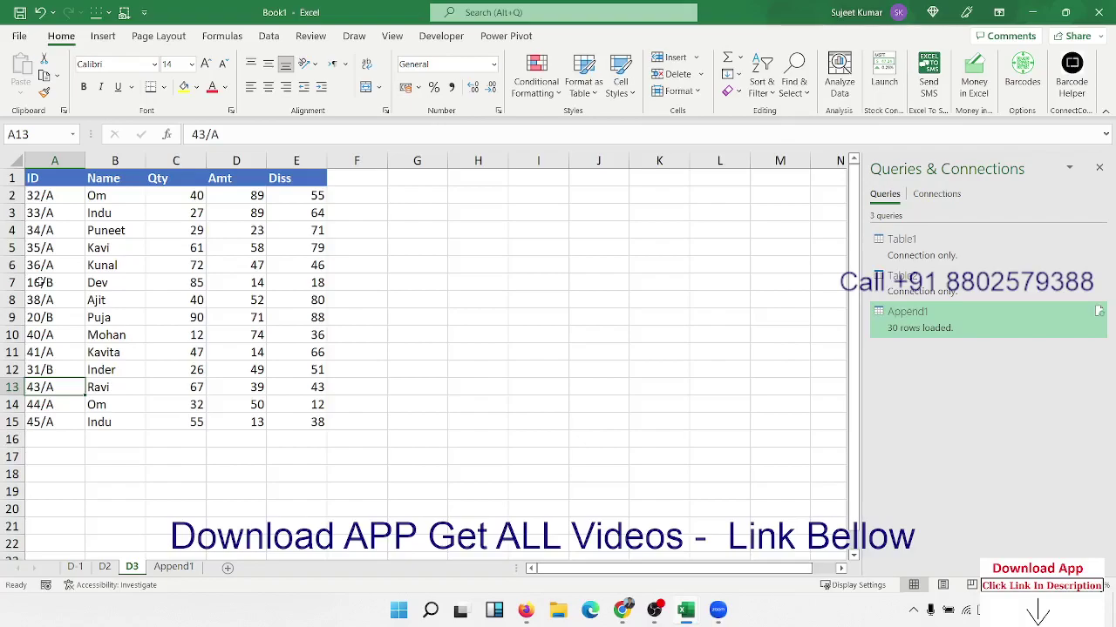
On the Append1 sheet, check the rows below the results and the lookup formula in I23
{"action": "left_click", "coordinate": [174, 566]}
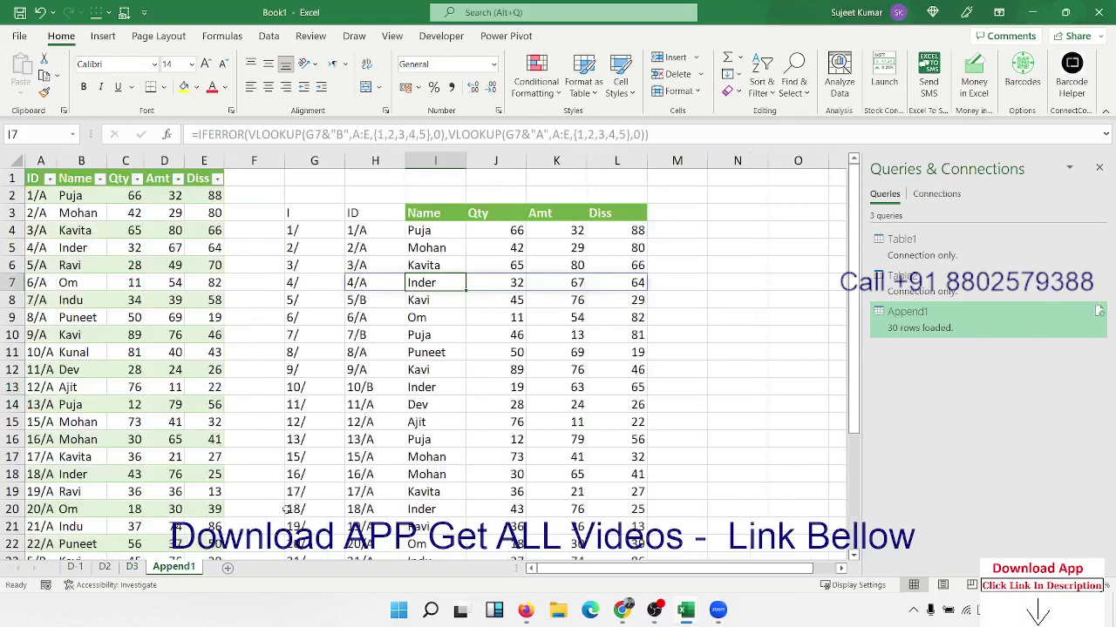
{"action": "mouse_move", "coordinate": [380, 336]}
{"action": "left_mouse_down"}
{"action": "mouse_move", "coordinate": [629, 488]}
{"action": "mouse_move", "coordinate": [631, 522]}
{"action": "left_mouse_up"}
{"action": "scroll", "coordinate": [635, 508], "scroll_direction": "up", "scroll_amount": 3}
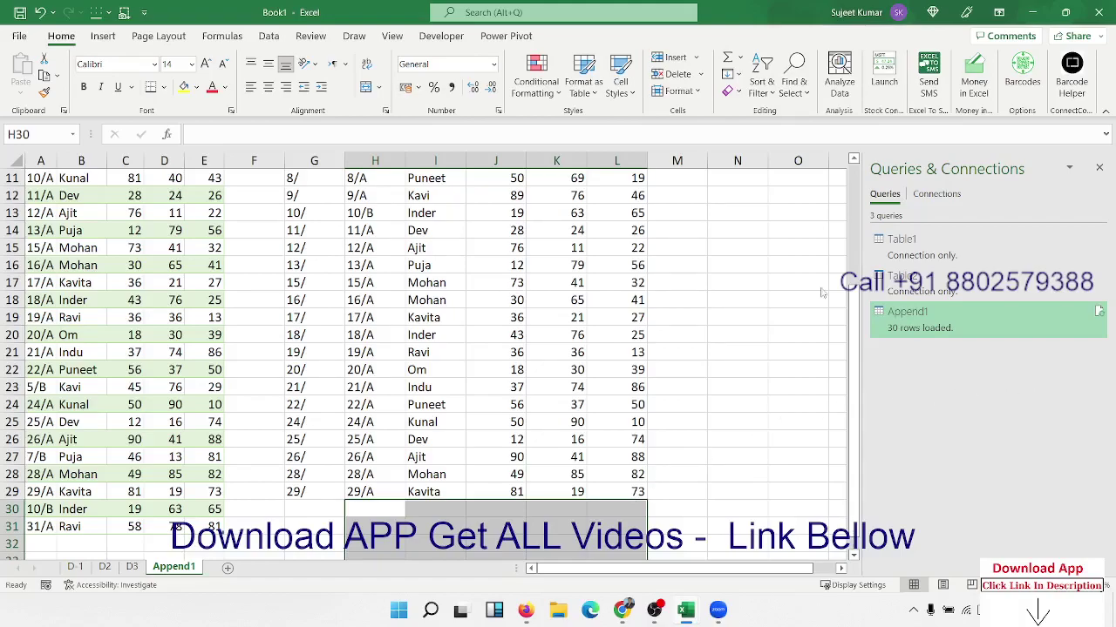
{"action": "left_click", "coordinate": [436, 387]}
{"action": "left_click", "coordinate": [131, 568]}
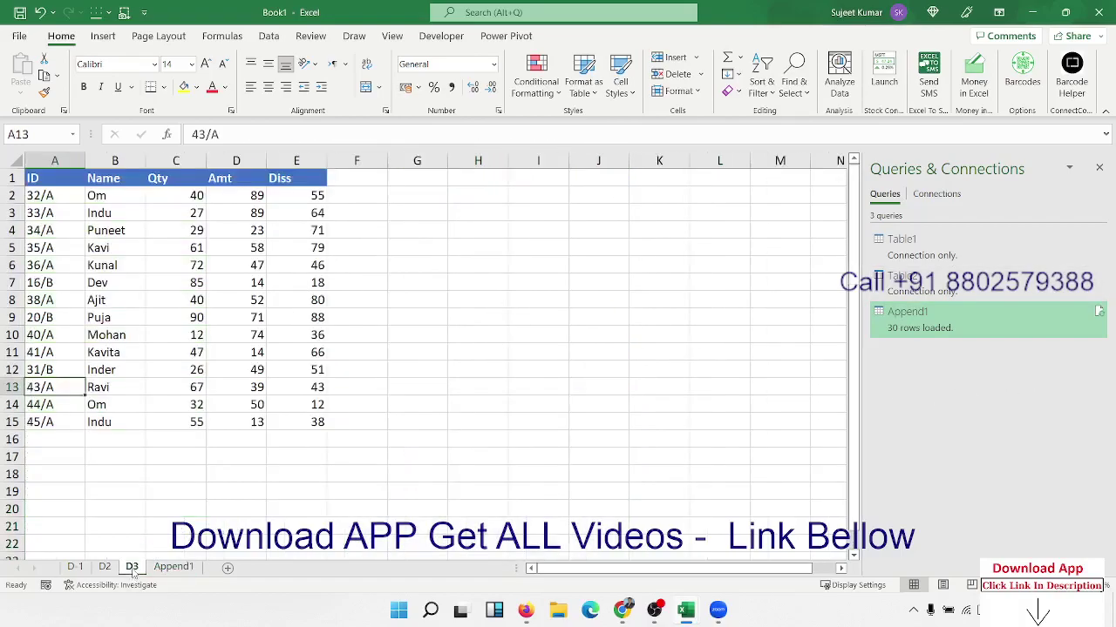
{"action": "left_click_drag", "start_coordinate": [40, 181], "coordinate": [306, 422]}
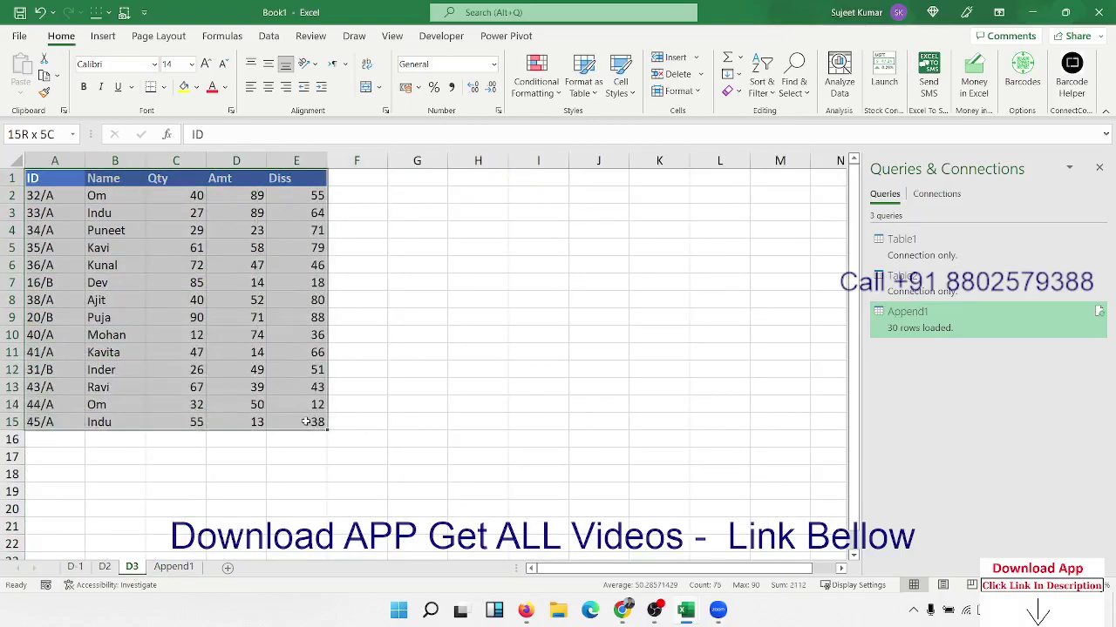
{"action": "left_click", "coordinate": [266, 36]}
{"action": "left_click", "coordinate": [20, 83]}
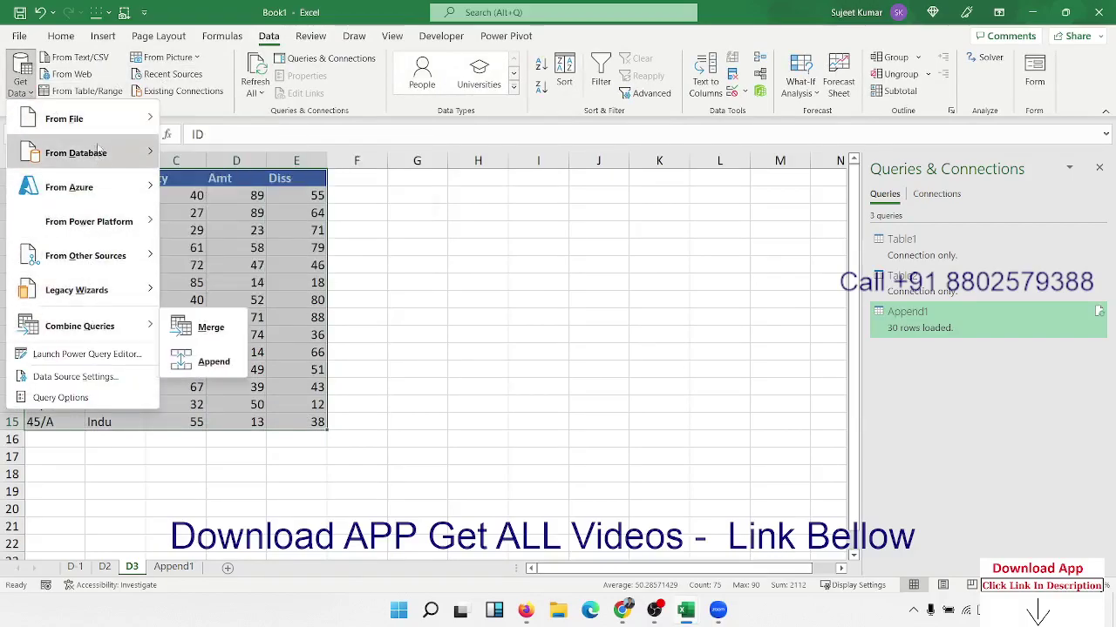
{"action": "mouse_move", "coordinate": [122, 118]}
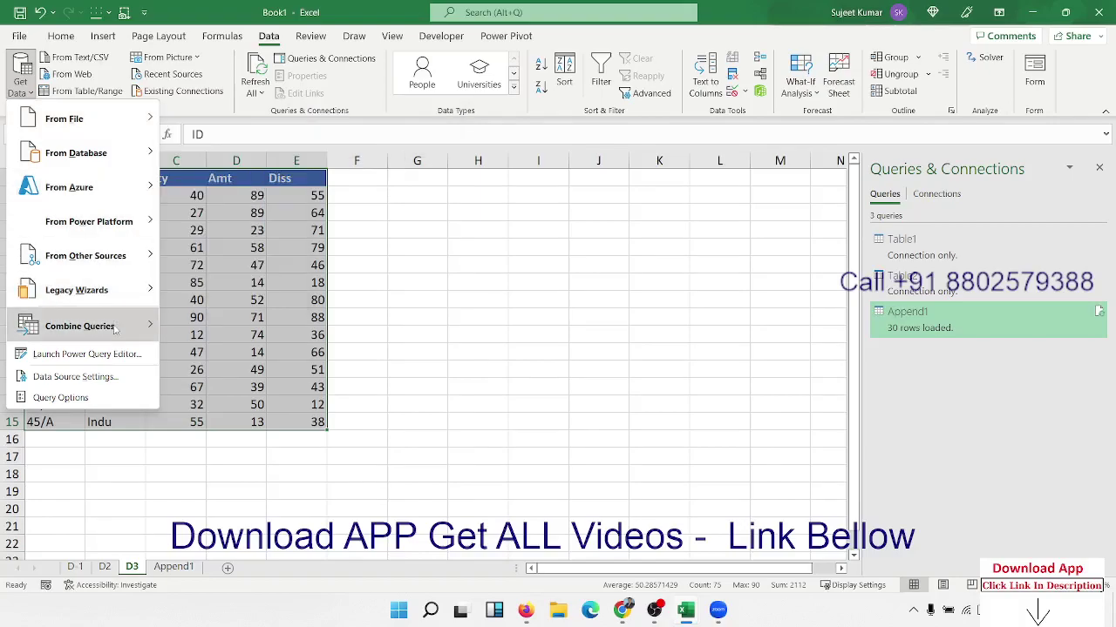
{"action": "mouse_move", "coordinate": [115, 330]}
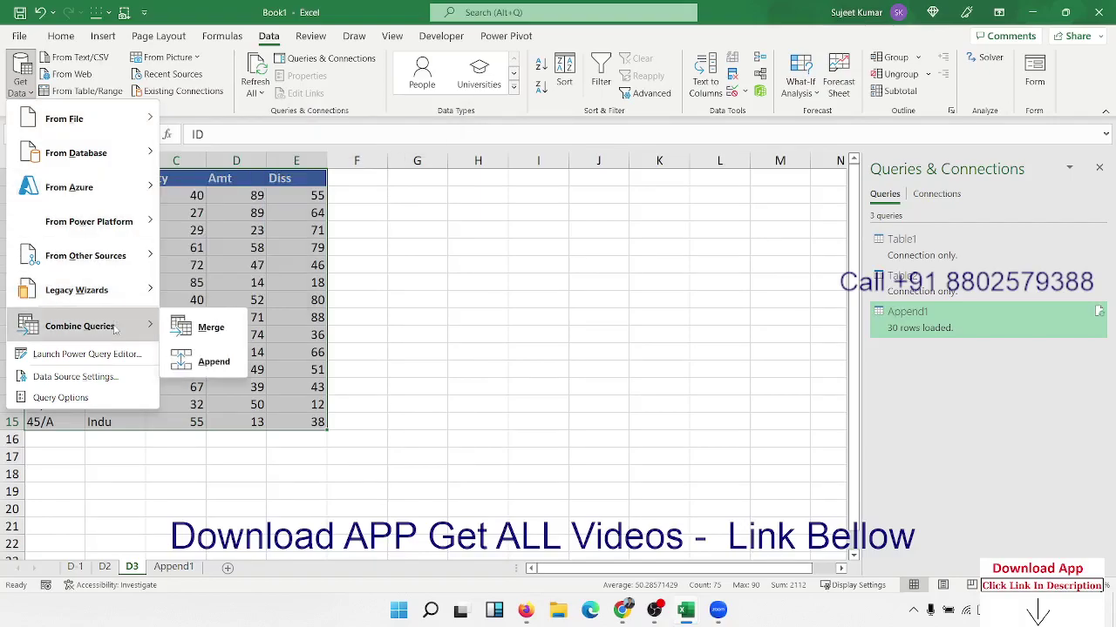
{"action": "left_click", "coordinate": [204, 361]}
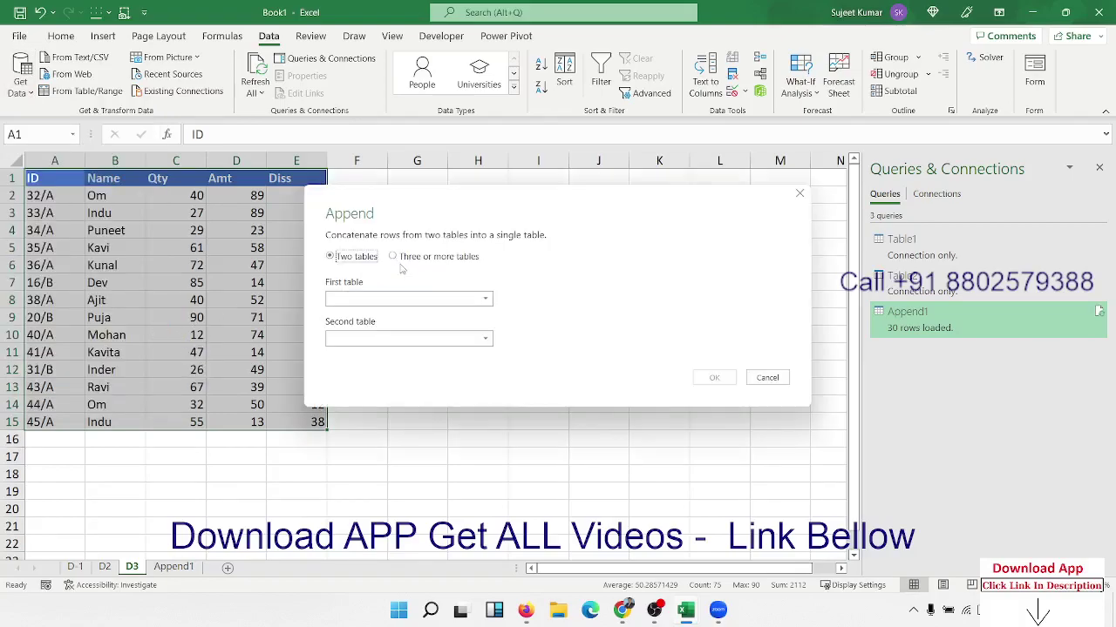
{"action": "left_click", "coordinate": [401, 258]}
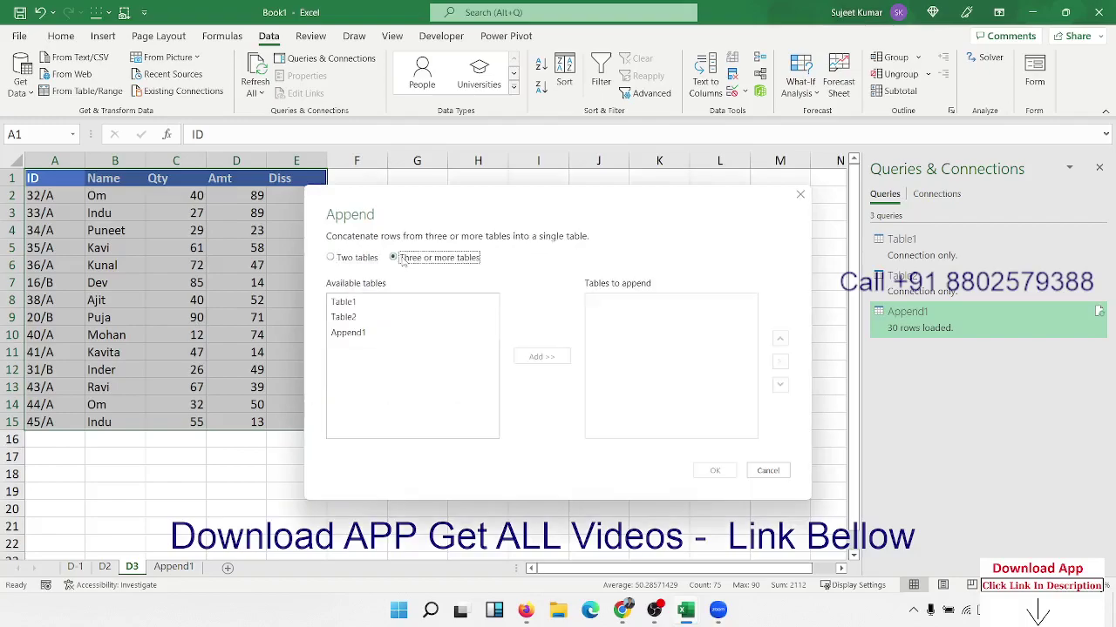
{"action": "left_click", "coordinate": [365, 334]}
{"action": "left_click", "coordinate": [542, 359]}
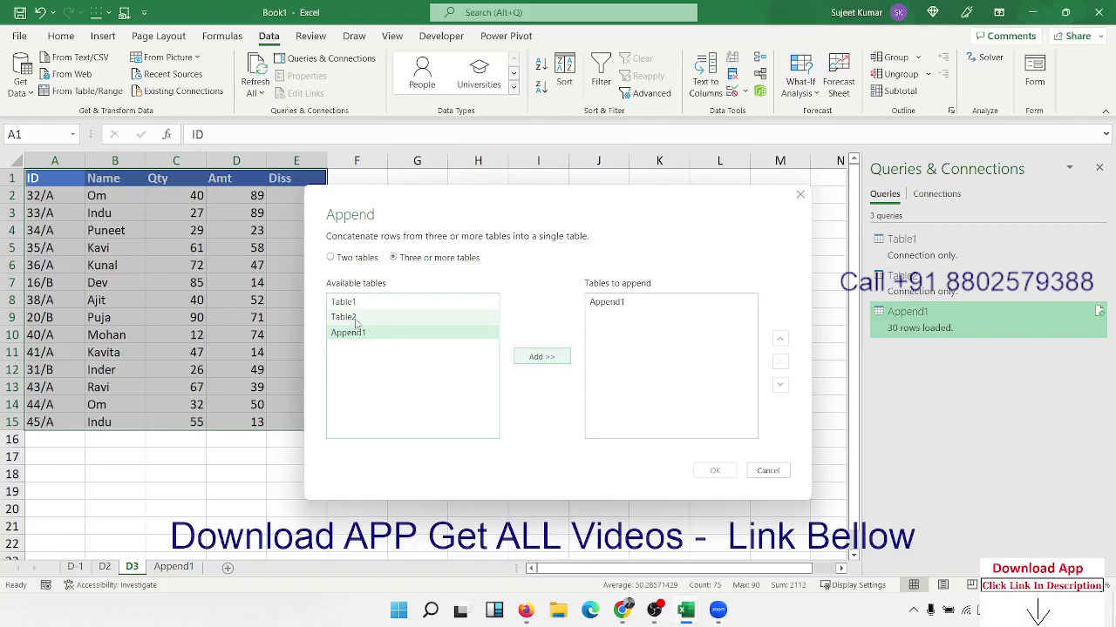
{"action": "left_click", "coordinate": [774, 473]}
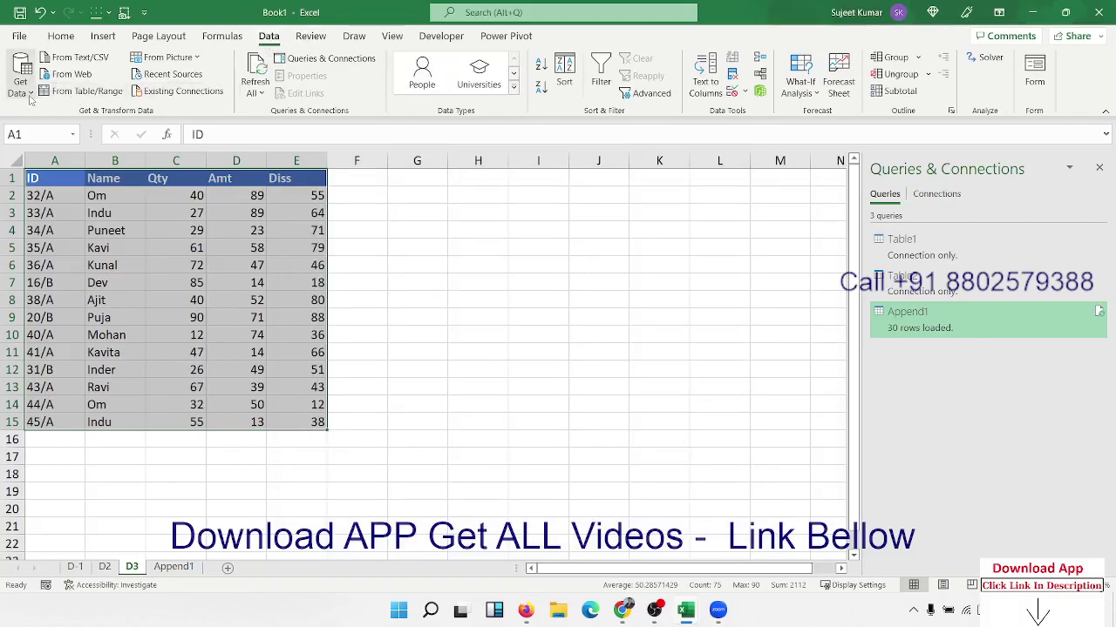
Create a From Table/Range query from the D3 data, confirming the table has headers
{"action": "left_click", "coordinate": [20, 77]}
{"action": "mouse_move", "coordinate": [85, 256]}
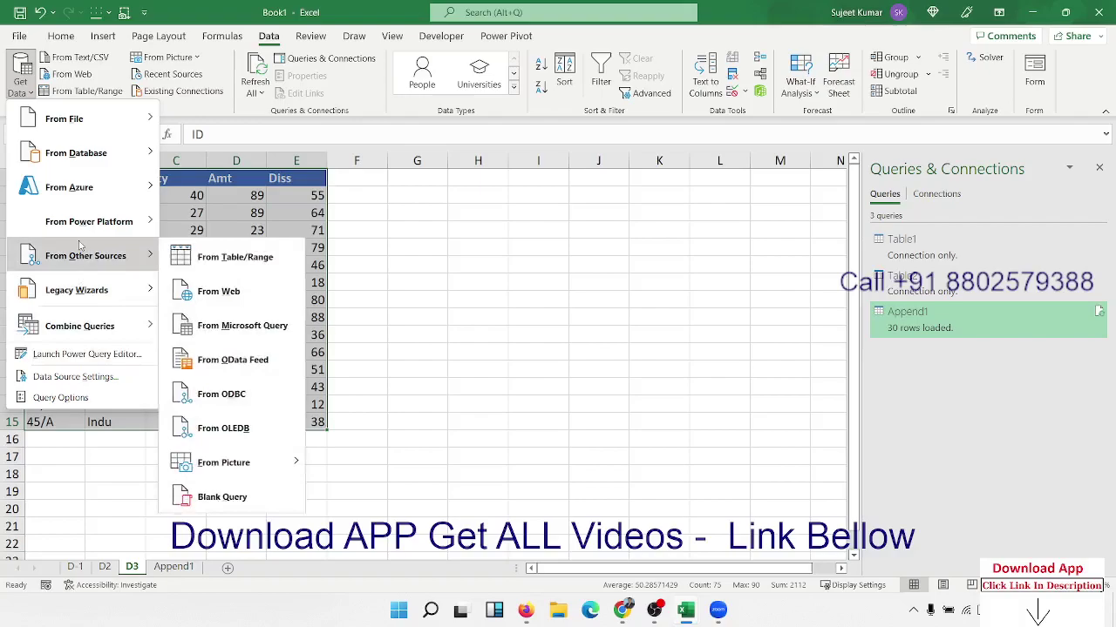
{"action": "left_click", "coordinate": [213, 258]}
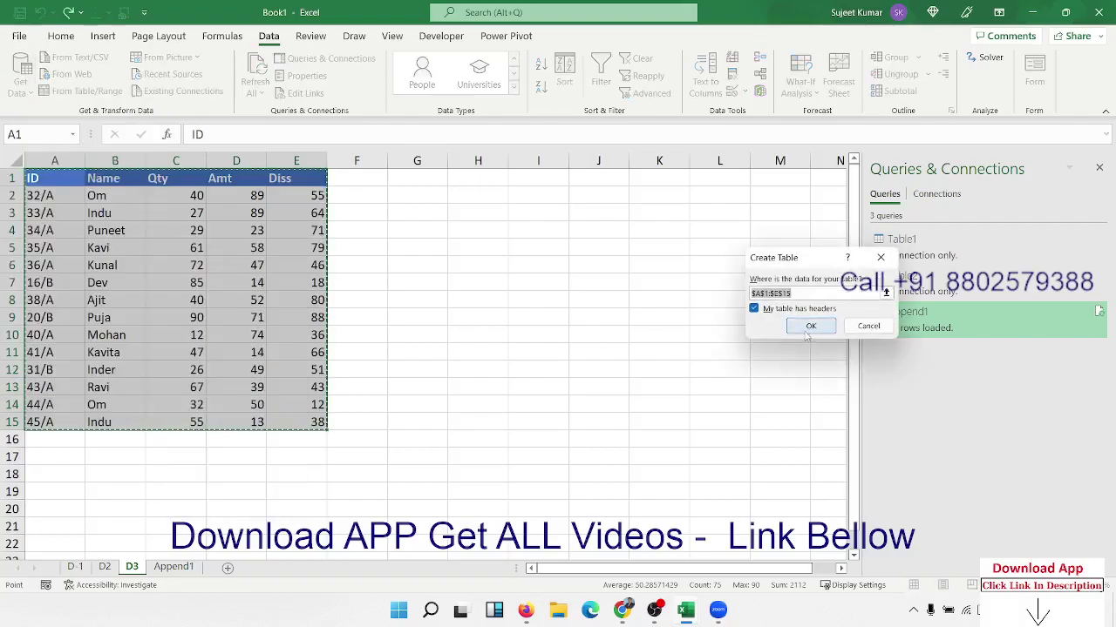
{"action": "left_click", "coordinate": [805, 327]}
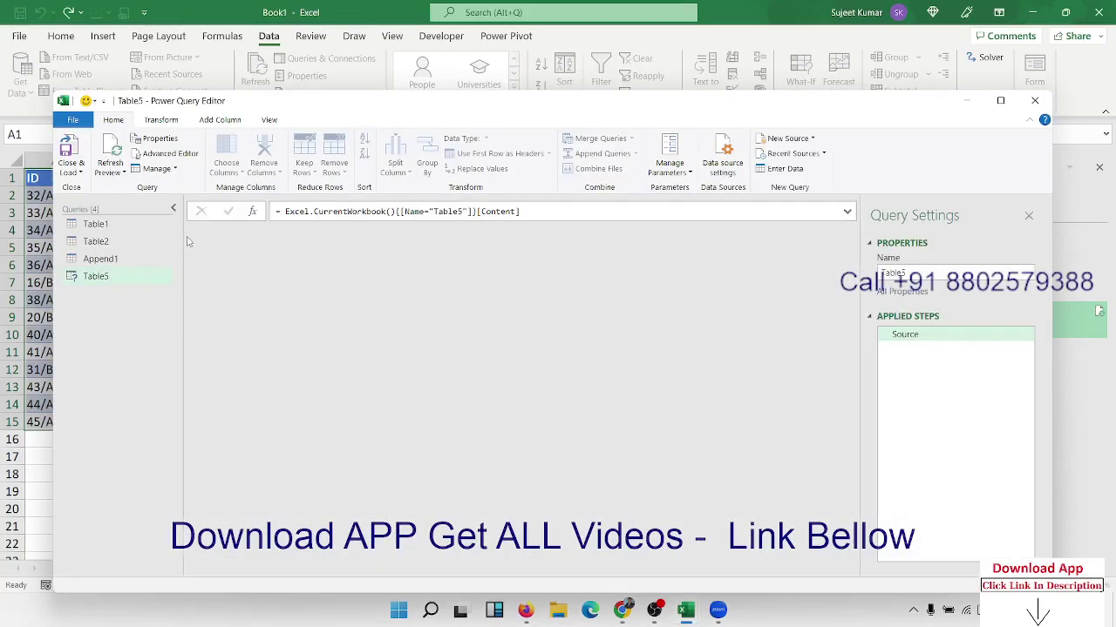
Load the Table5 query as Only Create Connection
{"action": "left_click", "coordinate": [71, 171]}
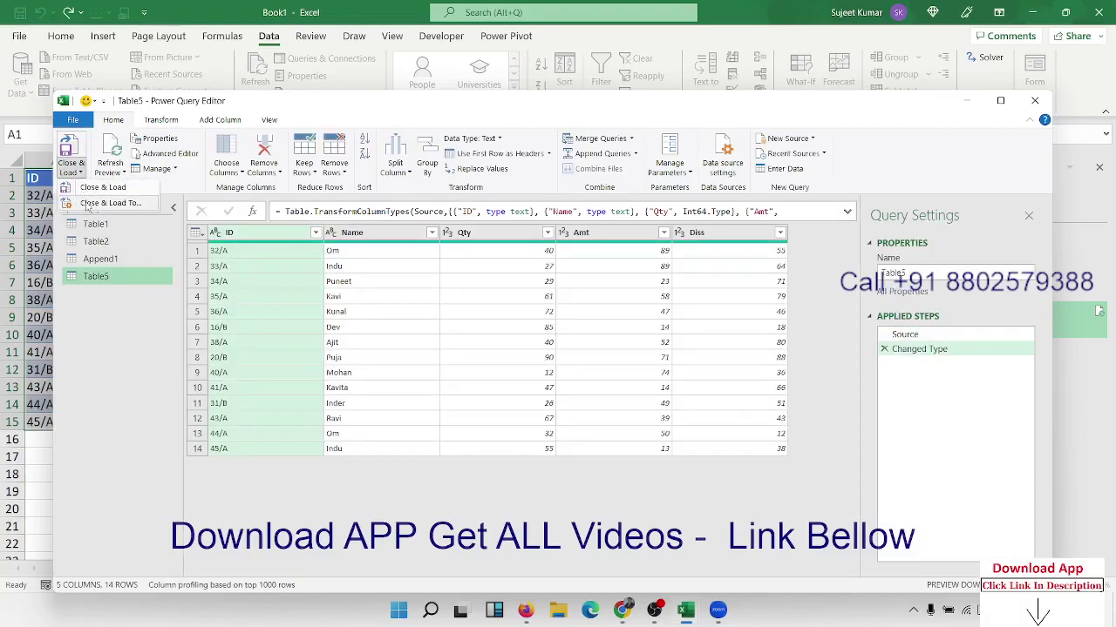
{"action": "left_click", "coordinate": [92, 203]}
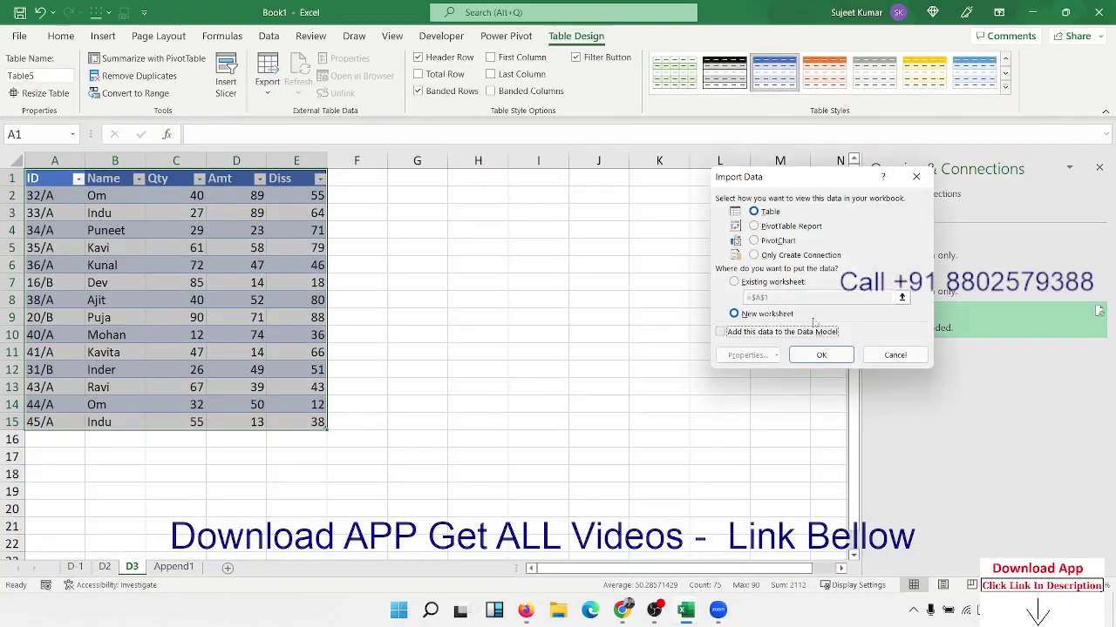
{"action": "left_click", "coordinate": [770, 257]}
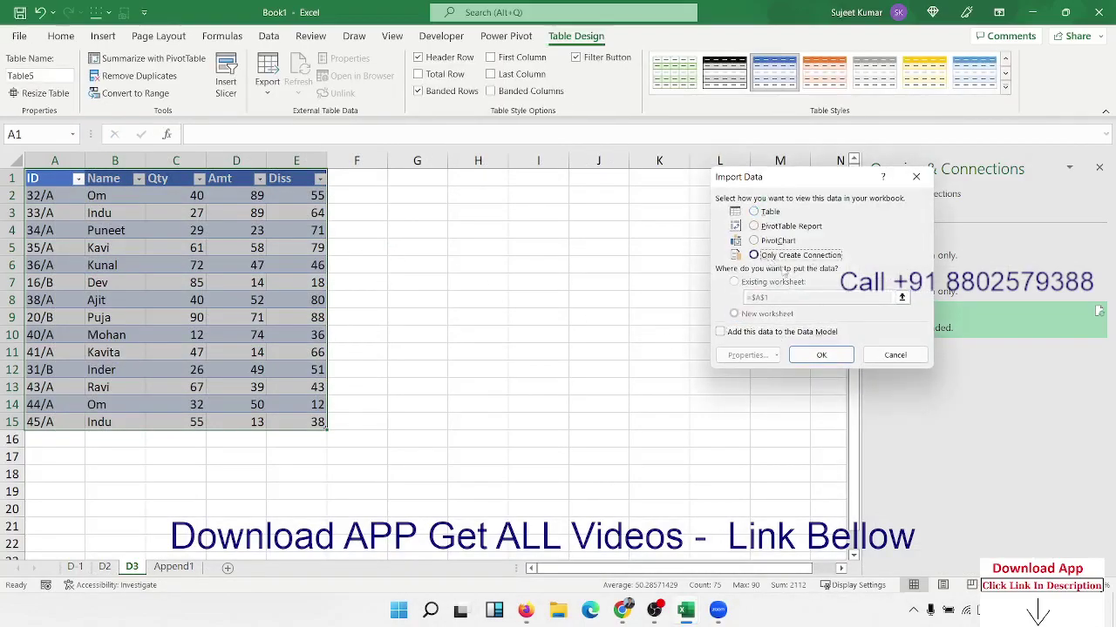
{"action": "left_click", "coordinate": [805, 358]}
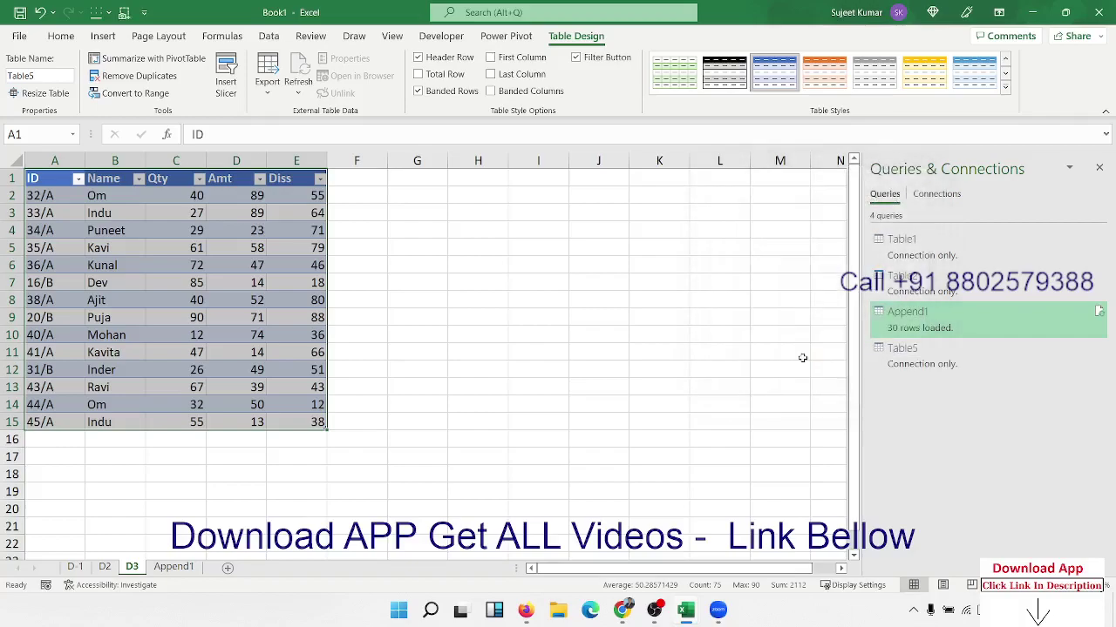
Choose Edit on the Append1 query in the Queries & Connections pane
{"action": "right_click", "coordinate": [935, 321]}
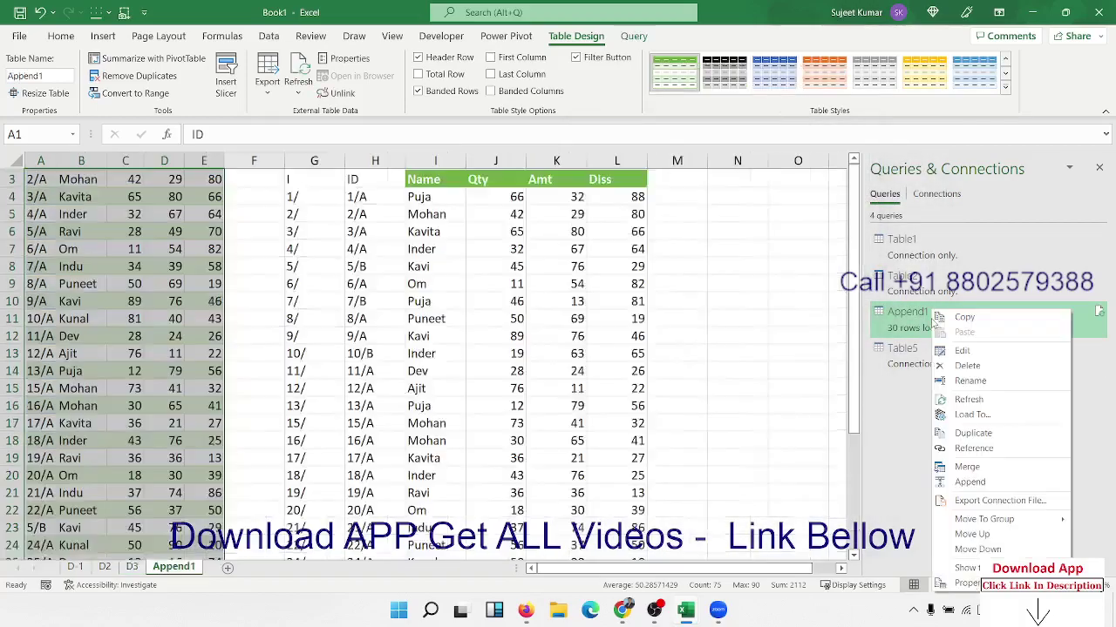
{"action": "left_click", "coordinate": [967, 350]}
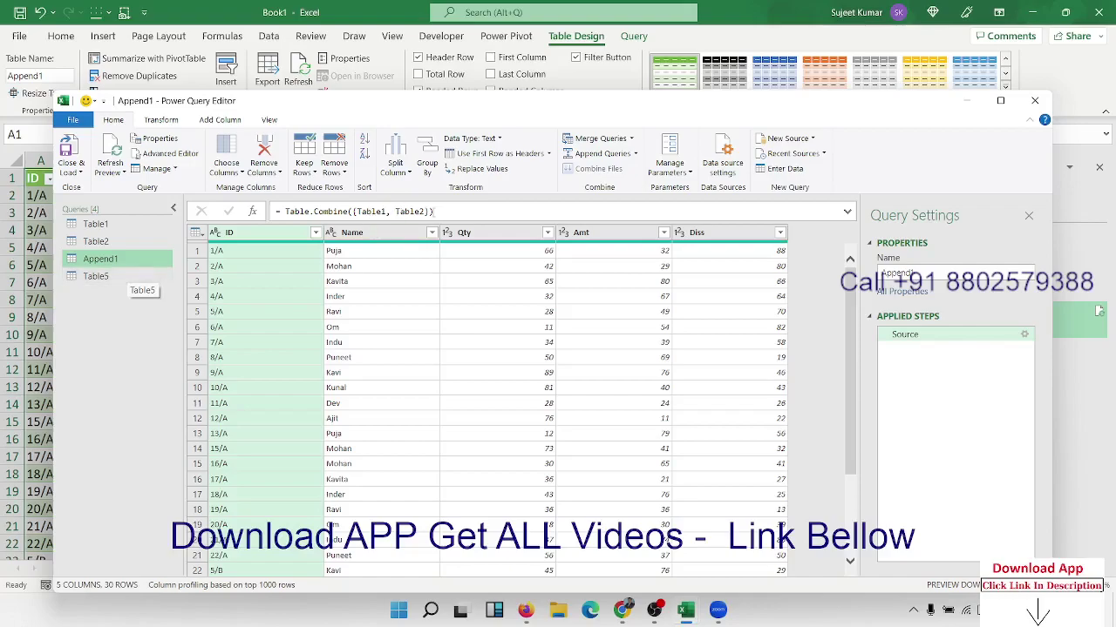
Change the step to =Table.Combine({Table1, Table2, Table5}) and Close & Load the 44 rows
{"action": "left_click", "coordinate": [424, 211]}
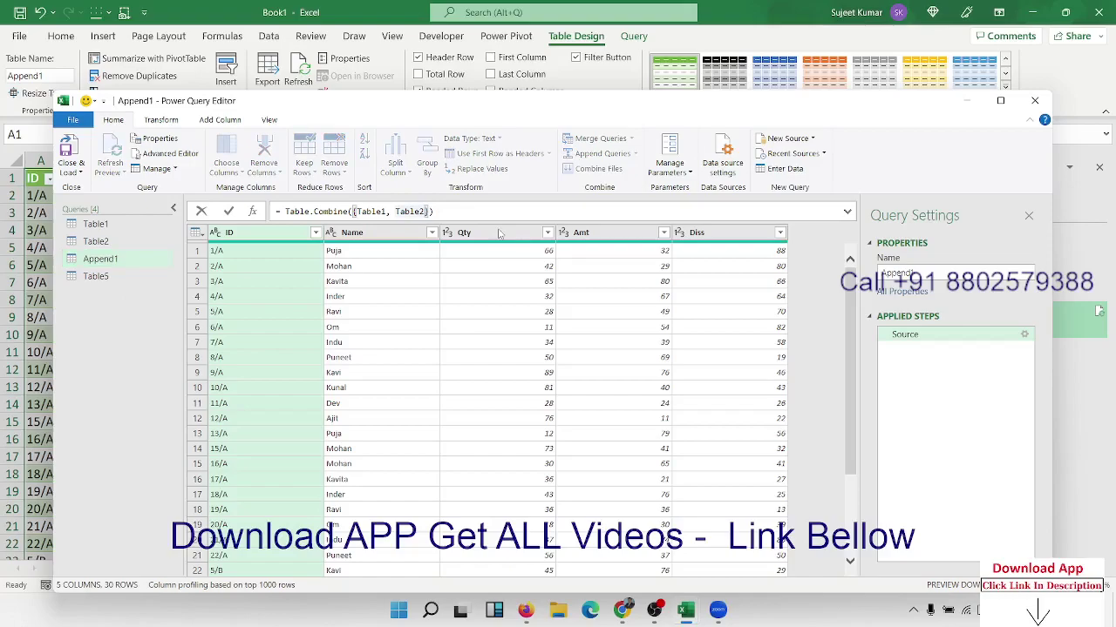
{"action": "type", "text": ","}
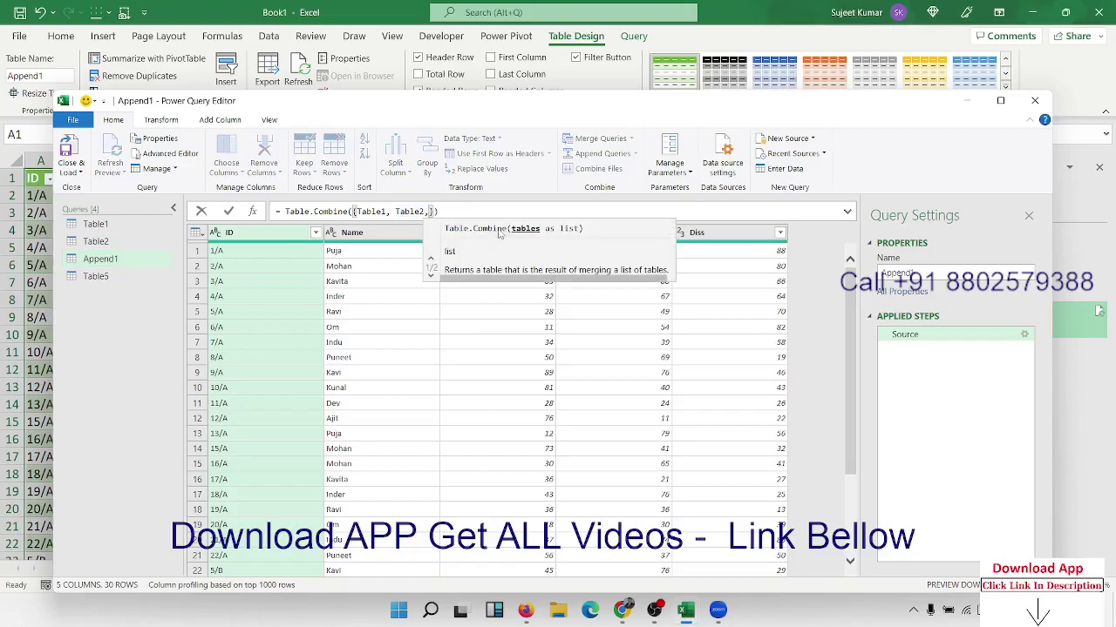
{"action": "type", "text": "T"}
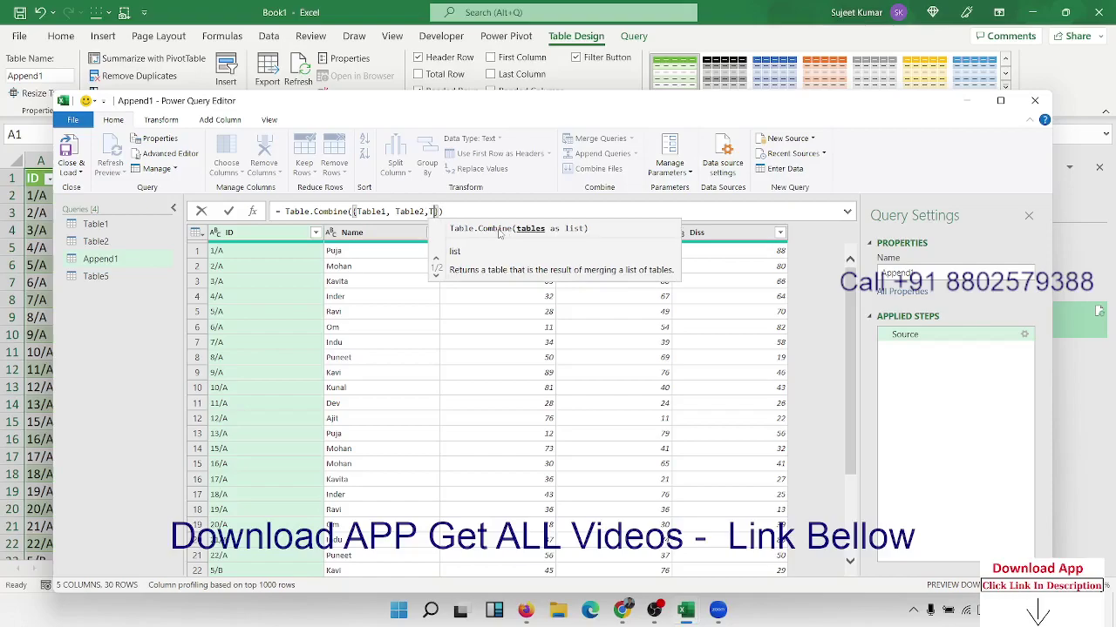
{"action": "type", "text": "a"}
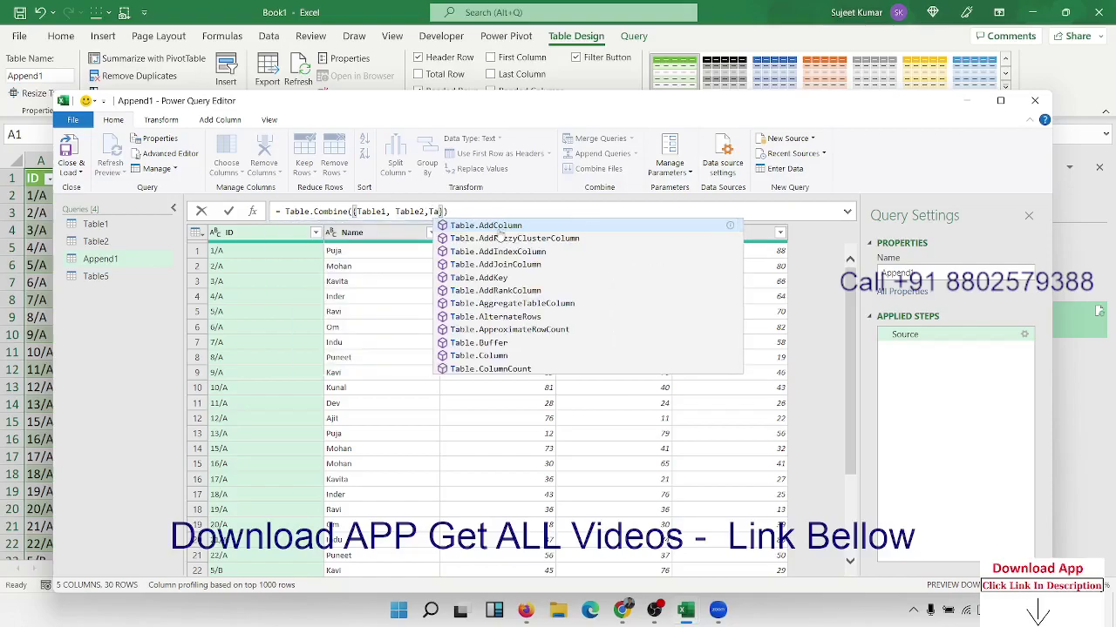
{"action": "type", "text": "ble"}
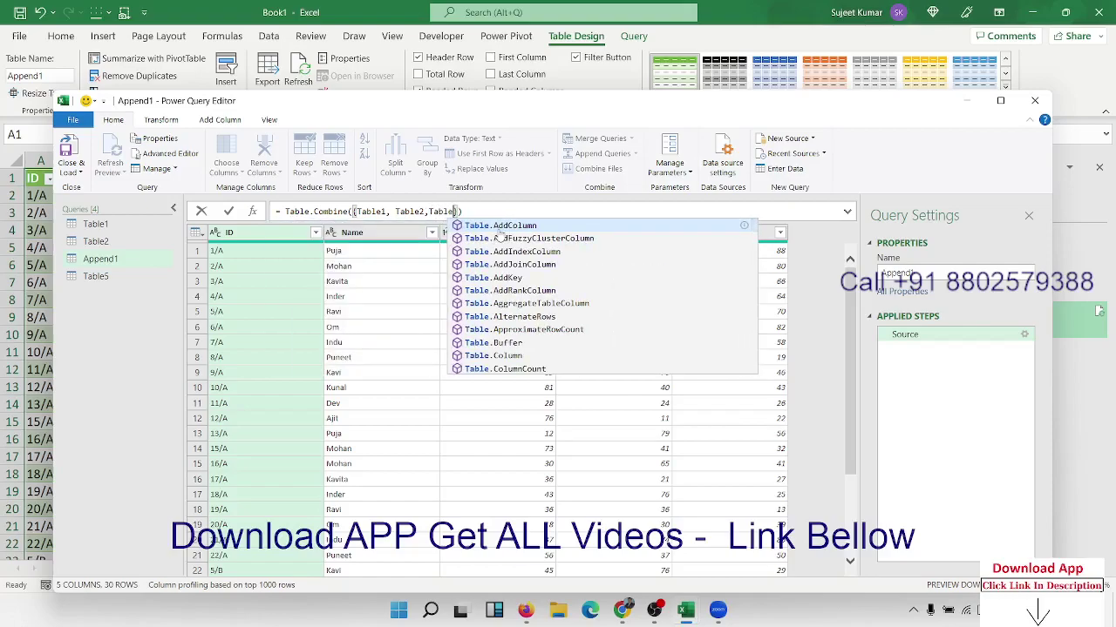
{"action": "type", "text": "5"}
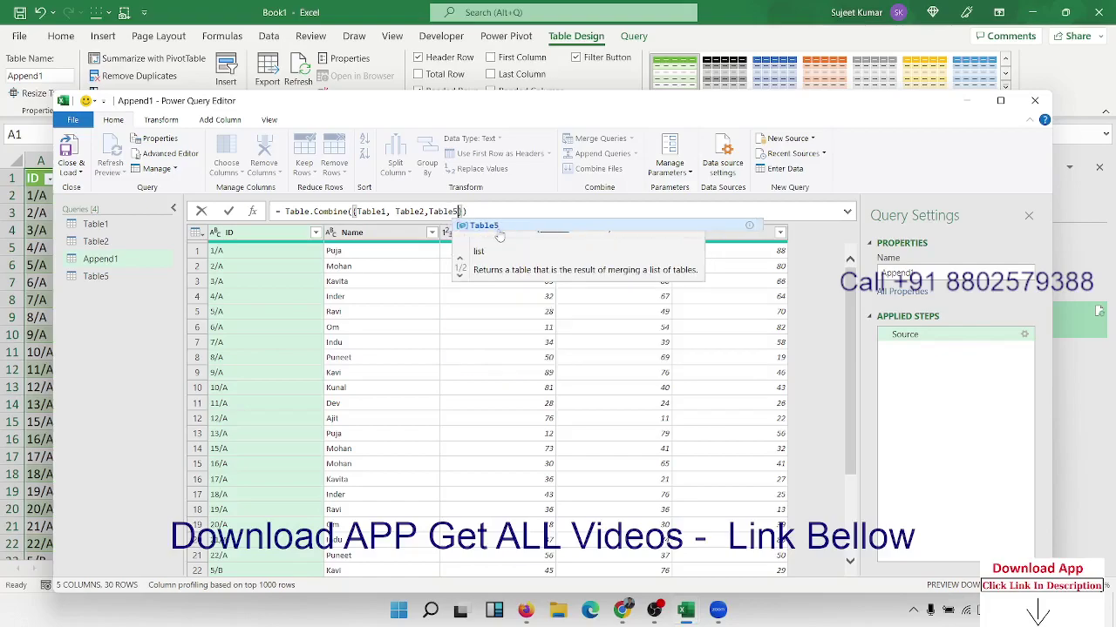
{"action": "key", "text": "Escape"}
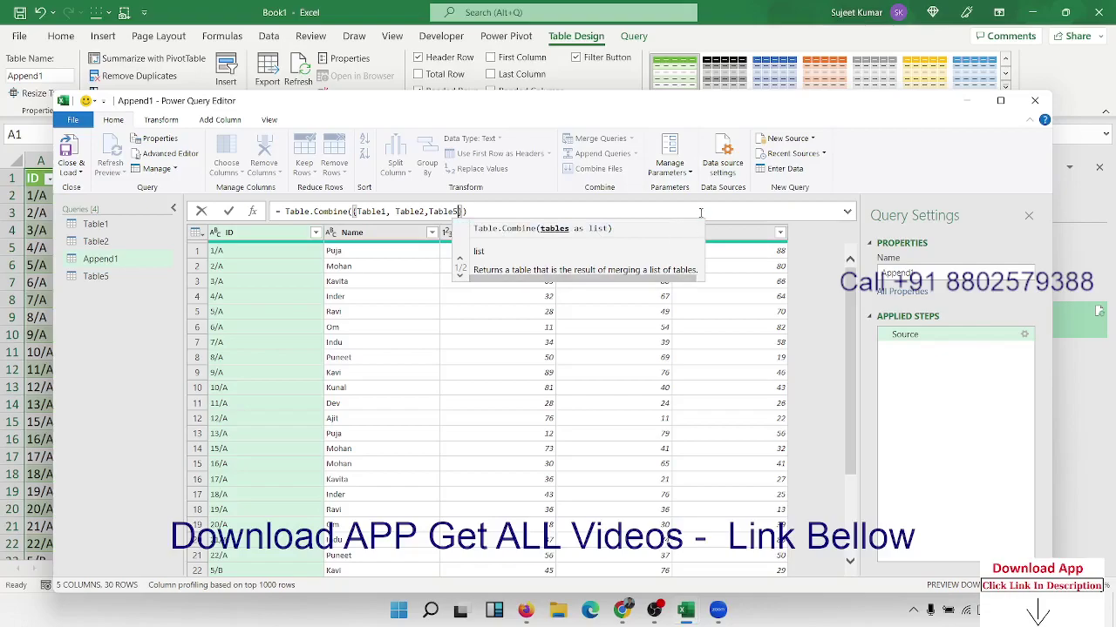
{"action": "key", "text": "Return"}
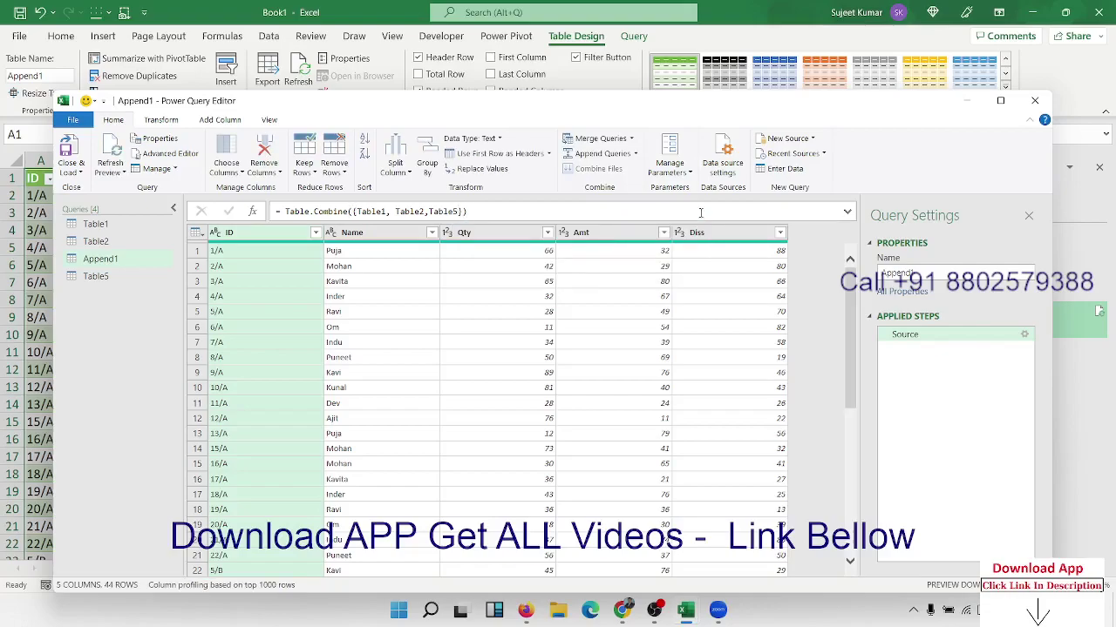
{"action": "scroll", "coordinate": [708, 292], "scroll_direction": "down", "scroll_amount": 5}
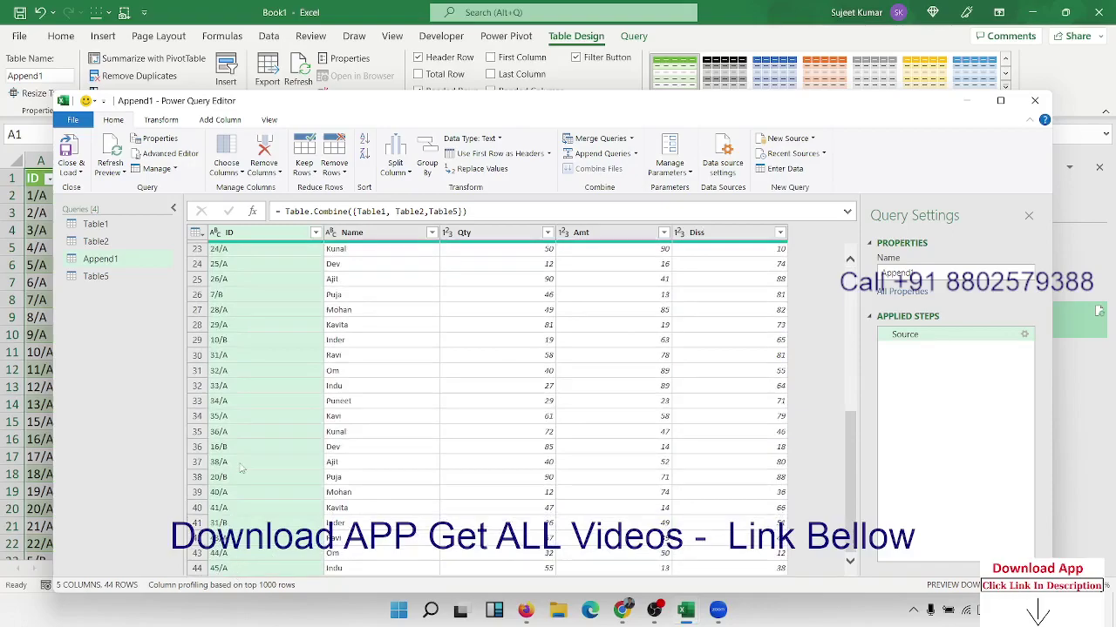
{"action": "scroll", "coordinate": [243, 468], "scroll_direction": "up", "scroll_amount": 5}
{"action": "left_click", "coordinate": [71, 150]}
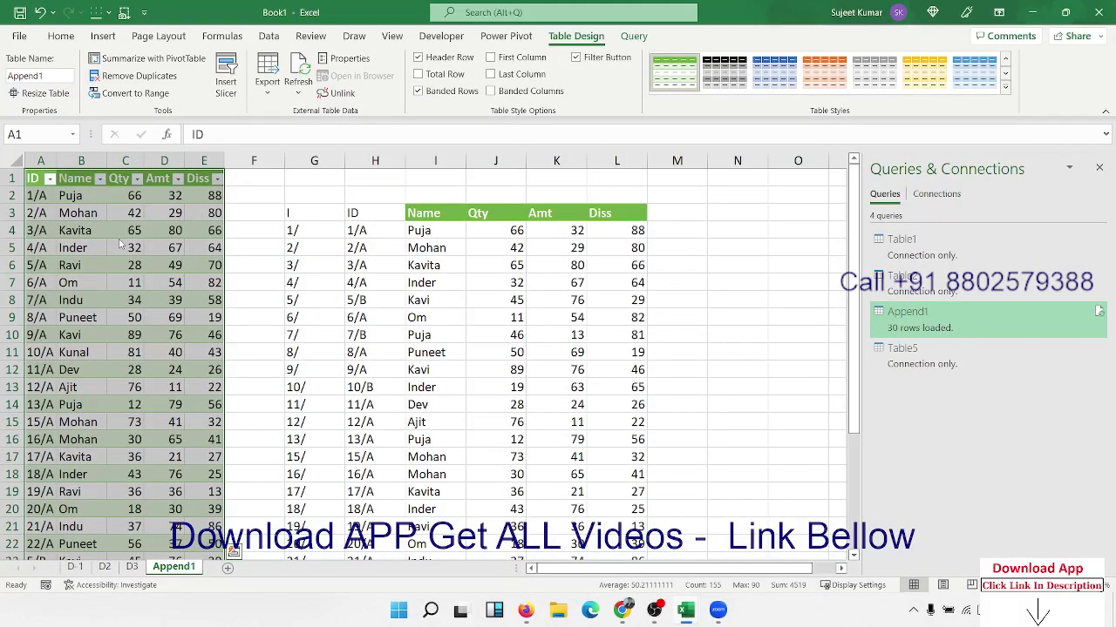
Select G3, the cell holding the UNIQUE formula, on the Append1 sheet
{"action": "left_click", "coordinate": [126, 232]}
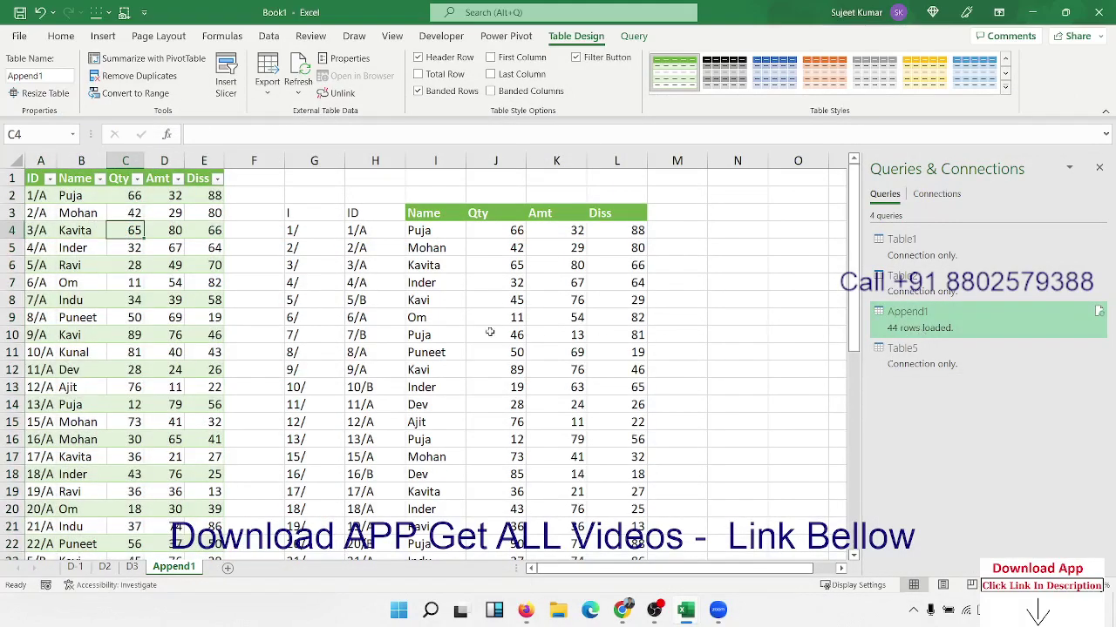
{"action": "scroll", "coordinate": [256, 338], "scroll_direction": "down", "scroll_amount": 10}
{"action": "scroll", "coordinate": [131, 435], "scroll_direction": "up", "scroll_amount": 10}
{"action": "left_click", "coordinate": [302, 229]}
{"action": "left_click", "coordinate": [301, 213]}
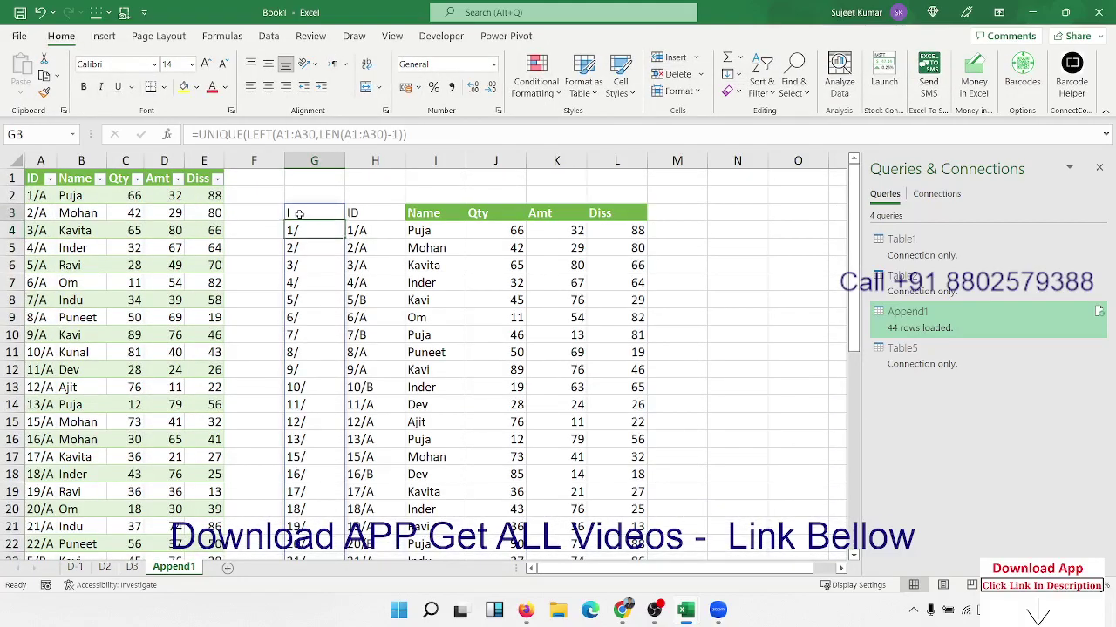
{"action": "left_click", "coordinate": [301, 230]}
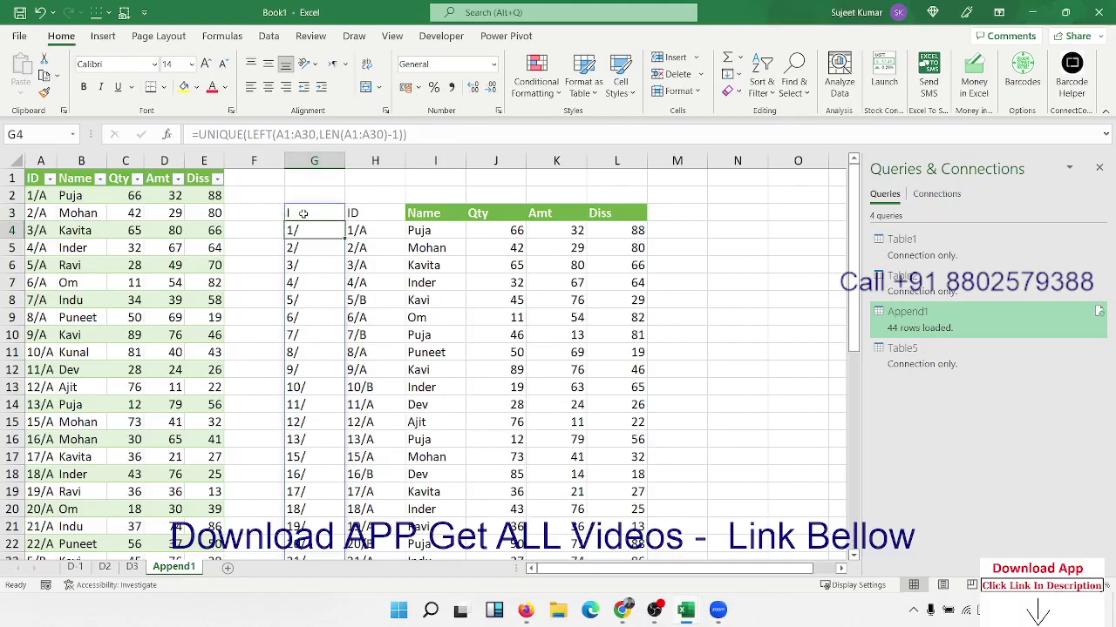
{"action": "left_click", "coordinate": [303, 213]}
Extend both A1:A30 ranges in the G3 UNIQUE formula to A1:A100
{"action": "left_click", "coordinate": [304, 134]}
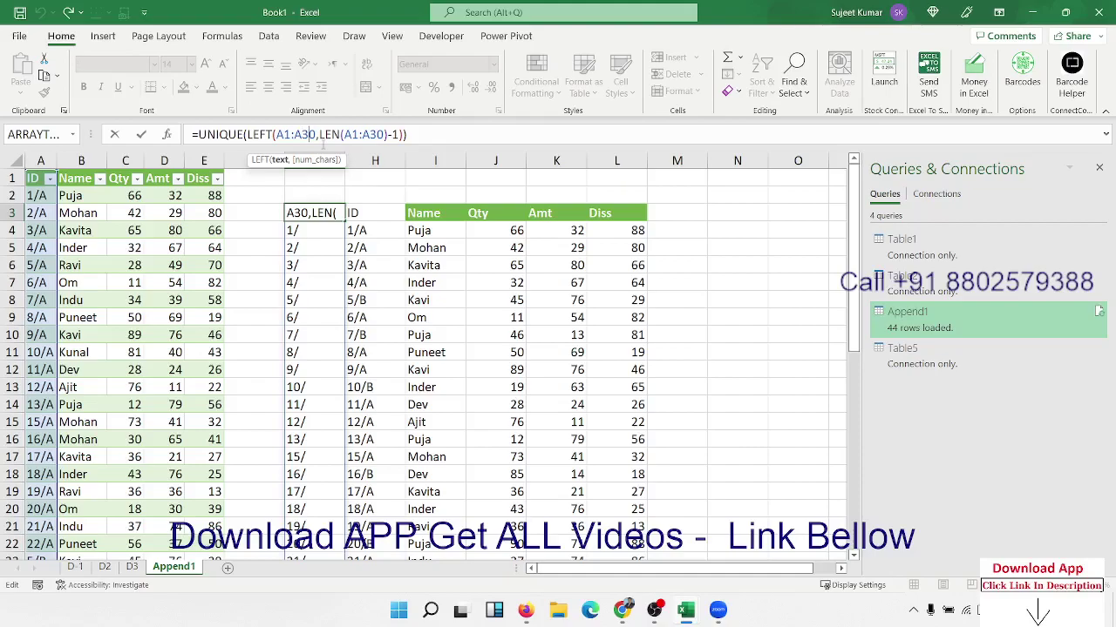
{"action": "key", "text": "BackSpace"}
{"action": "key", "text": "BackSpace"}
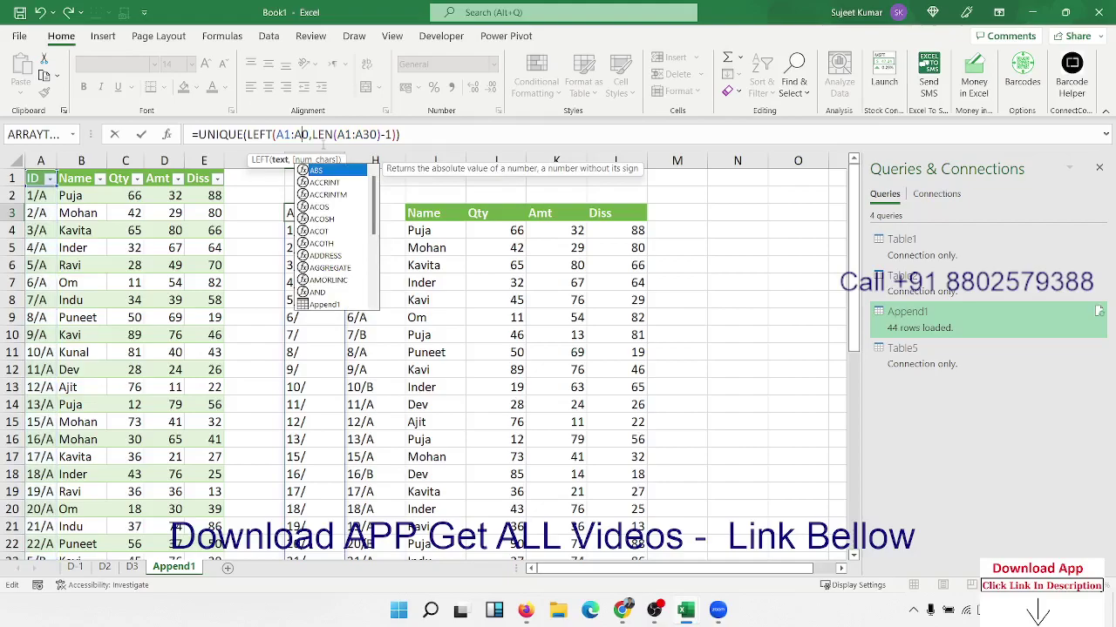
{"action": "type", "text": "1000"}
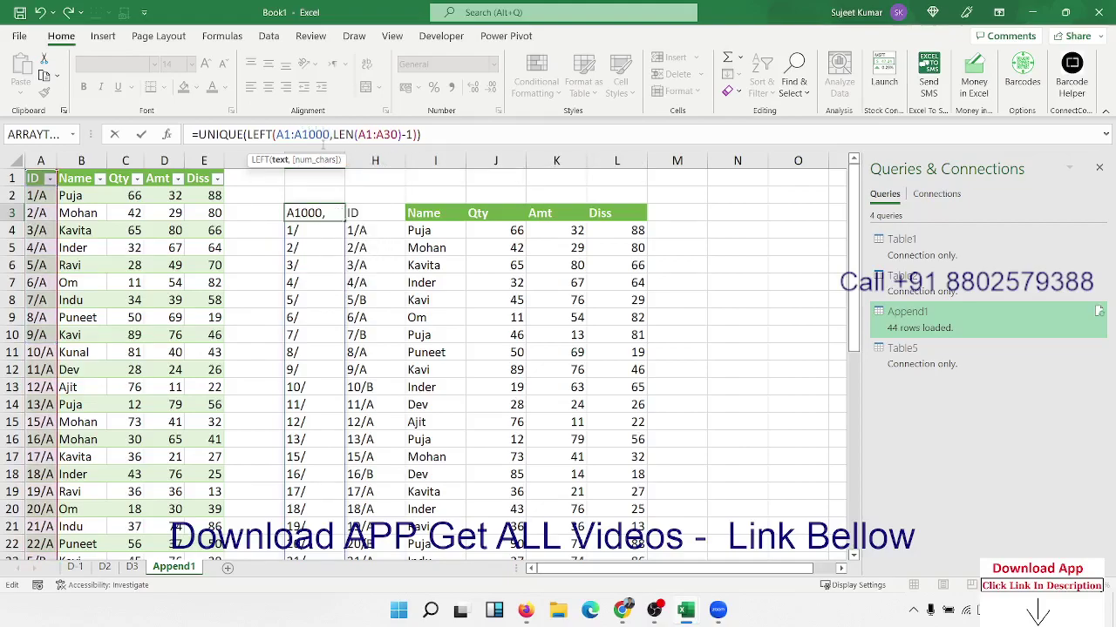
{"action": "key", "text": "BackSpace"}
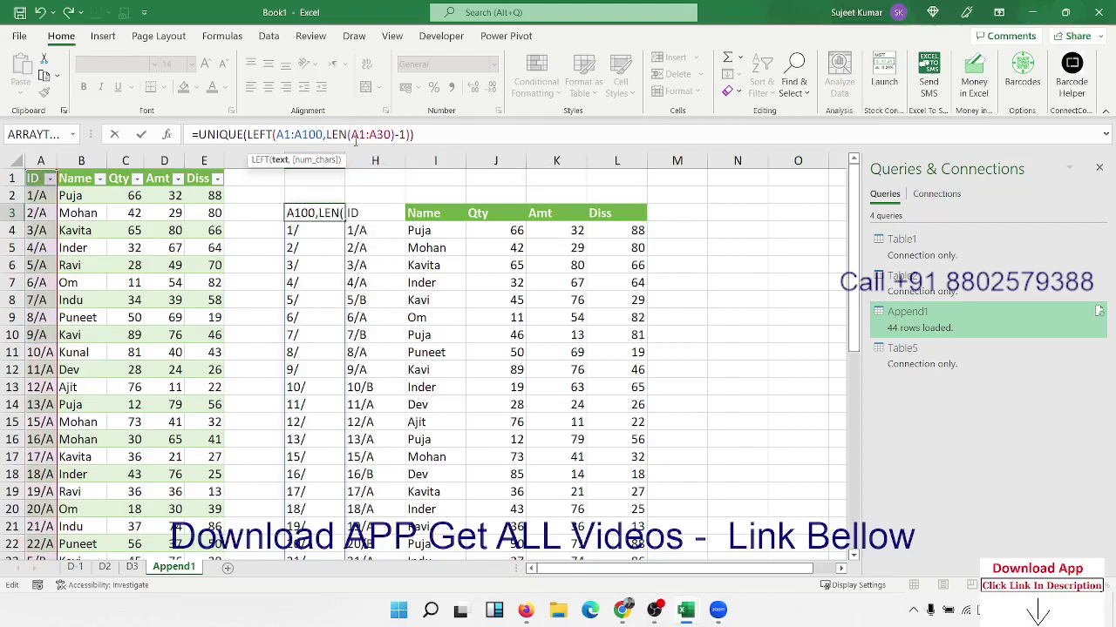
{"action": "left_click", "coordinate": [376, 135]}
{"action": "key", "text": "BackSpace"}
{"action": "key", "text": "BackSpace"}
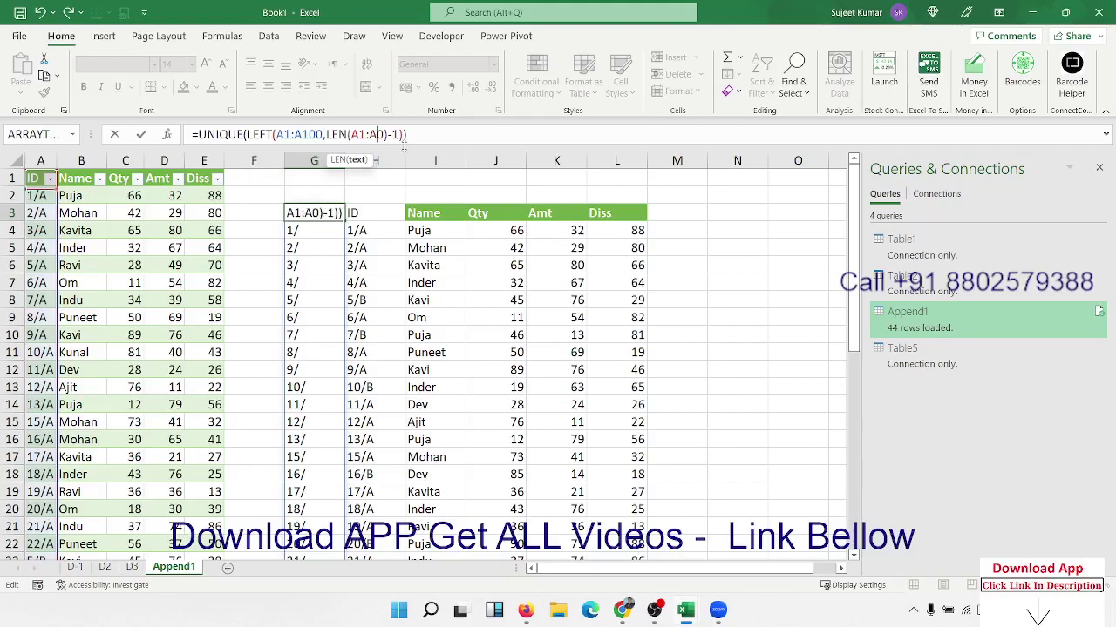
{"action": "type", "text": "100"}
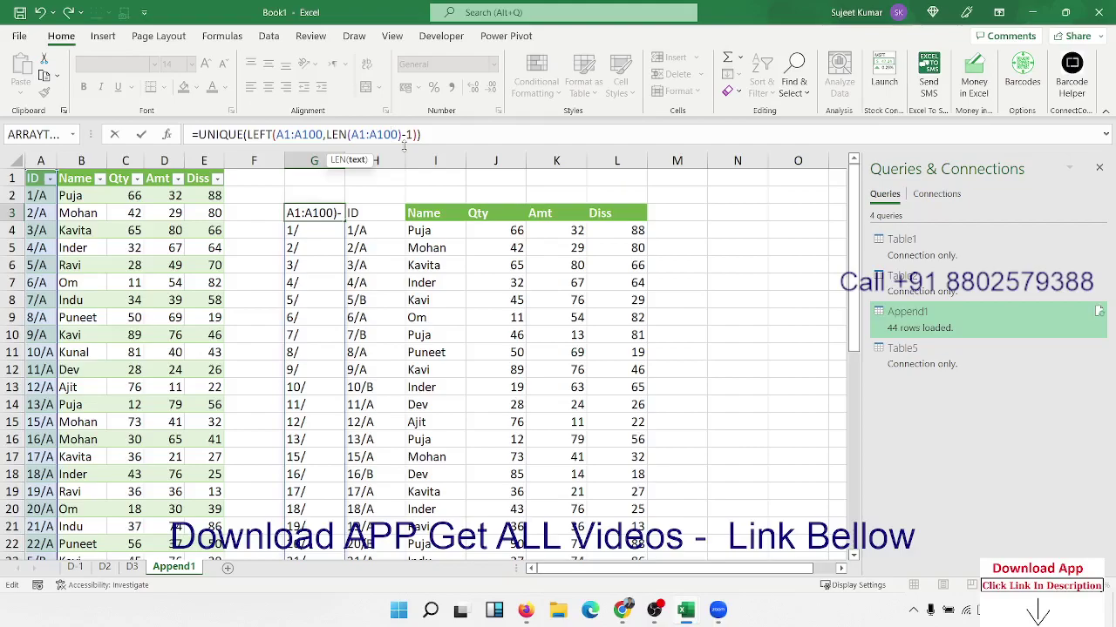
{"action": "key", "text": "Return"}
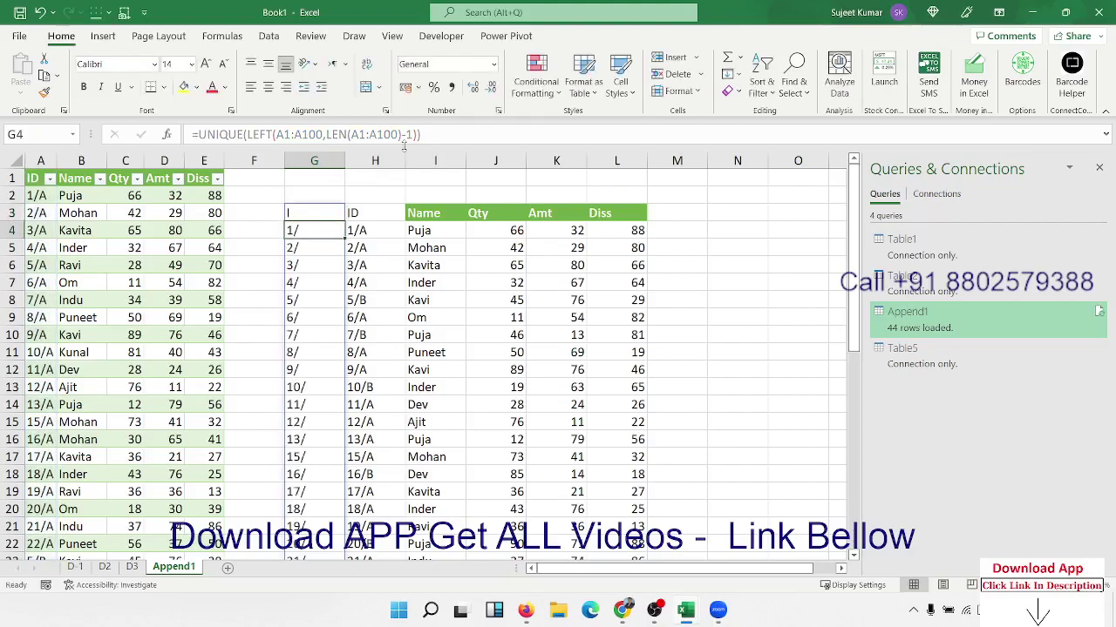
{"action": "scroll", "coordinate": [297, 287], "scroll_direction": "down", "scroll_amount": 7}
Inspect the error cell at the end of the UNIQUE prefix list
{"action": "left_click", "coordinate": [327, 542]}
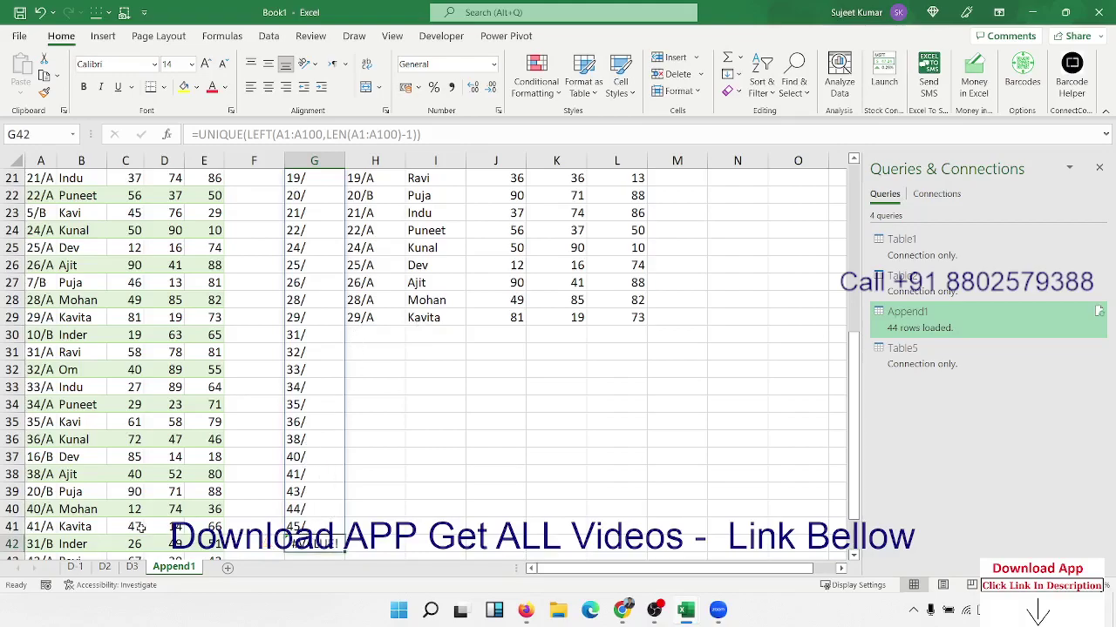
{"action": "scroll", "coordinate": [157, 533], "scroll_direction": "down", "scroll_amount": 3}
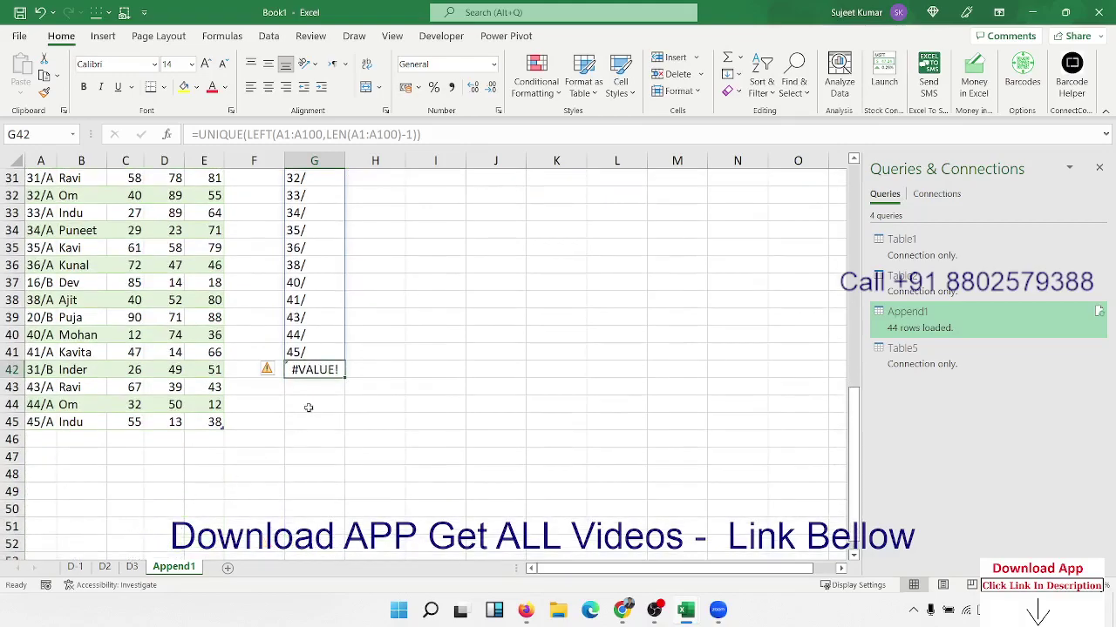
{"action": "scroll", "coordinate": [319, 392], "scroll_direction": "up", "scroll_amount": 3}
{"action": "scroll", "coordinate": [321, 390], "scroll_direction": "up", "scroll_amount": 7}
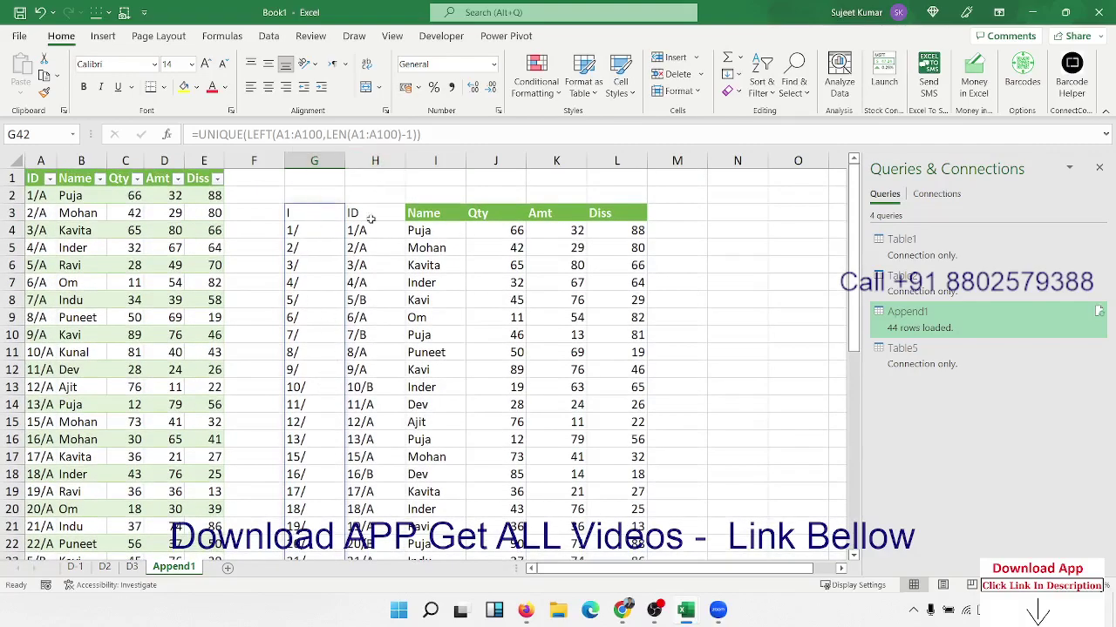
Change G3 to =UNIQUE(LEFT(A2:A100,LEN(A2:A100)-1)) so the header row is skipped
{"action": "left_click", "coordinate": [302, 212]}
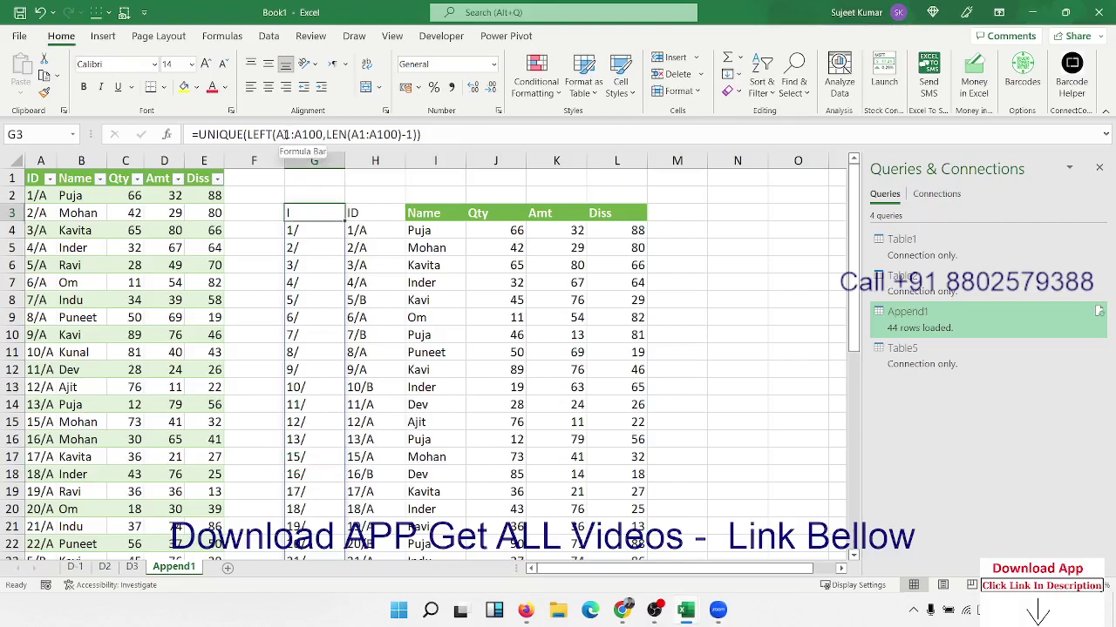
{"action": "left_click", "coordinate": [285, 135]}
{"action": "key", "text": "Delete"}
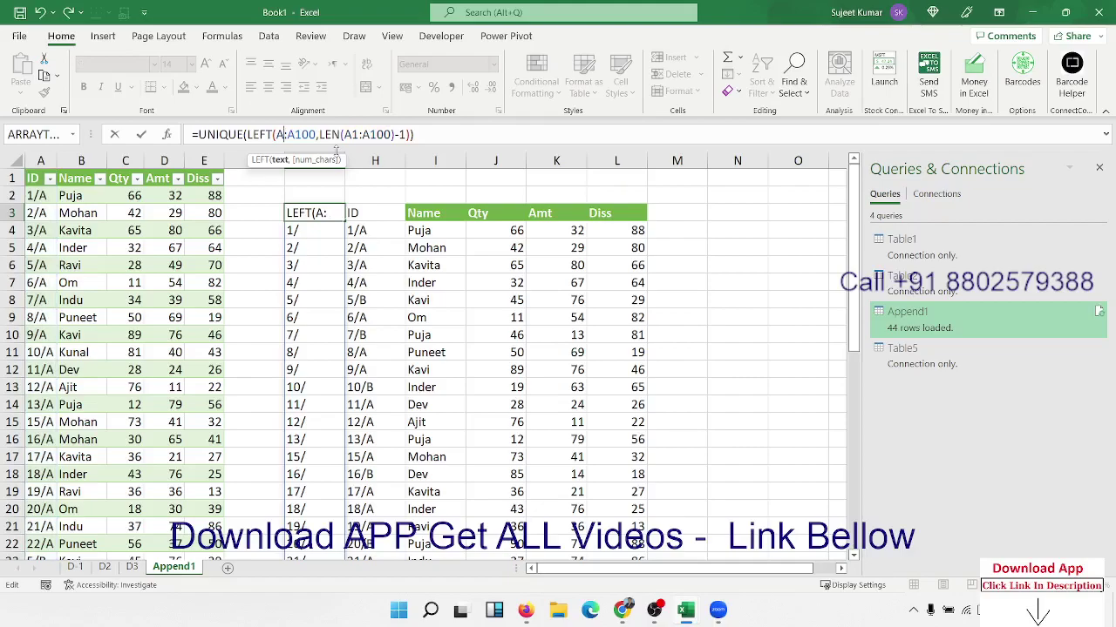
{"action": "type", "text": "2"}
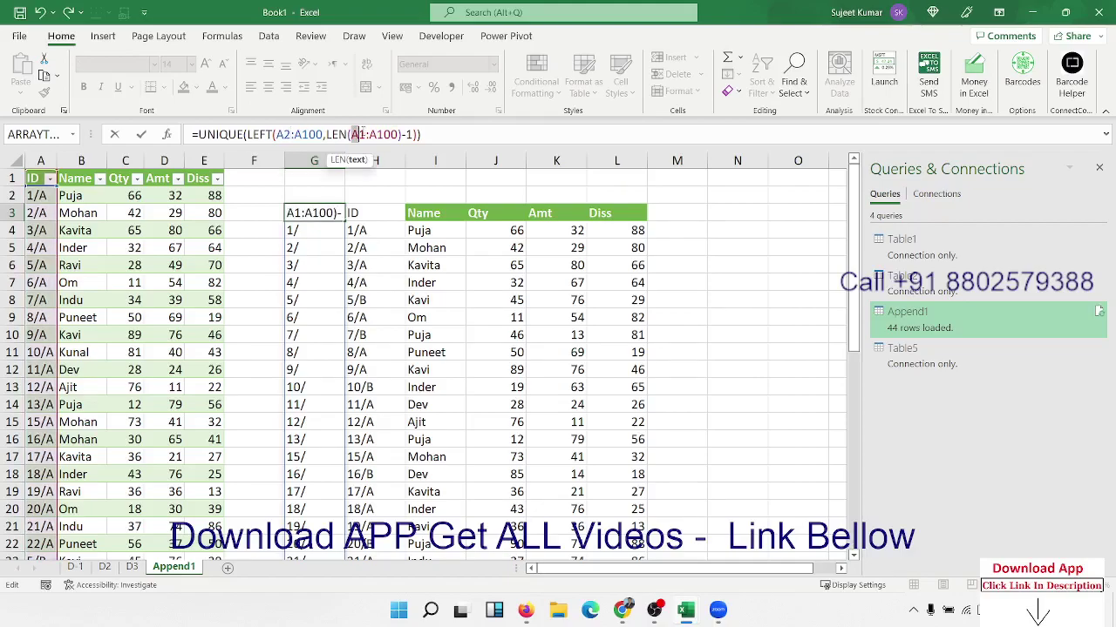
{"action": "left_click", "coordinate": [355, 134]}
{"action": "key", "text": "Delete"}
{"action": "type", "text": "2"}
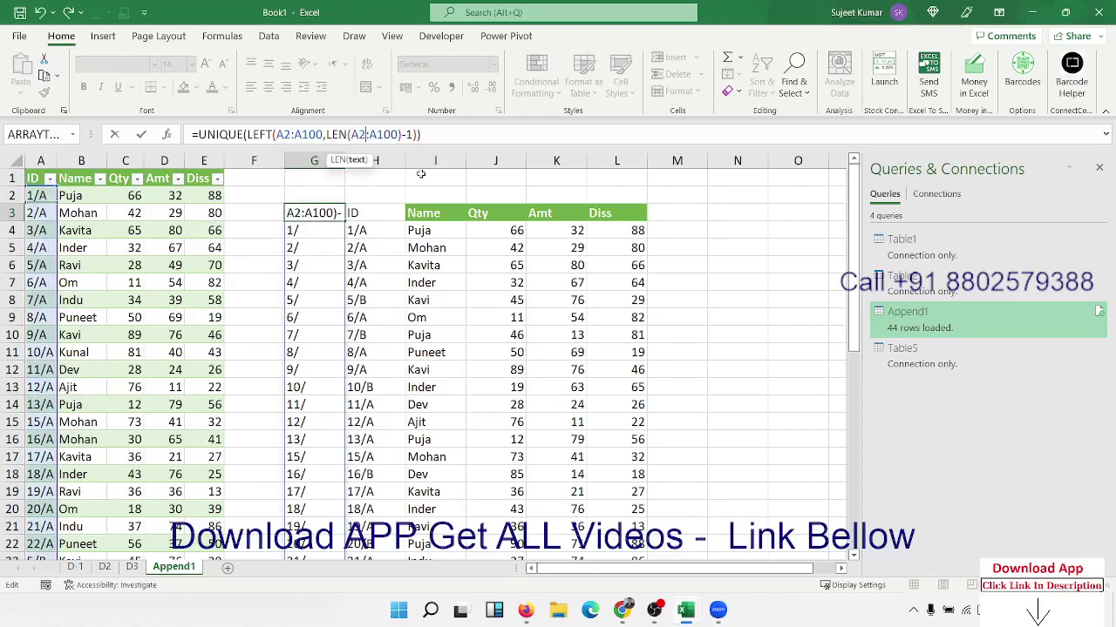
{"action": "key", "text": "Return"}
{"action": "scroll", "coordinate": [349, 366], "scroll_direction": "down", "scroll_amount": 3}
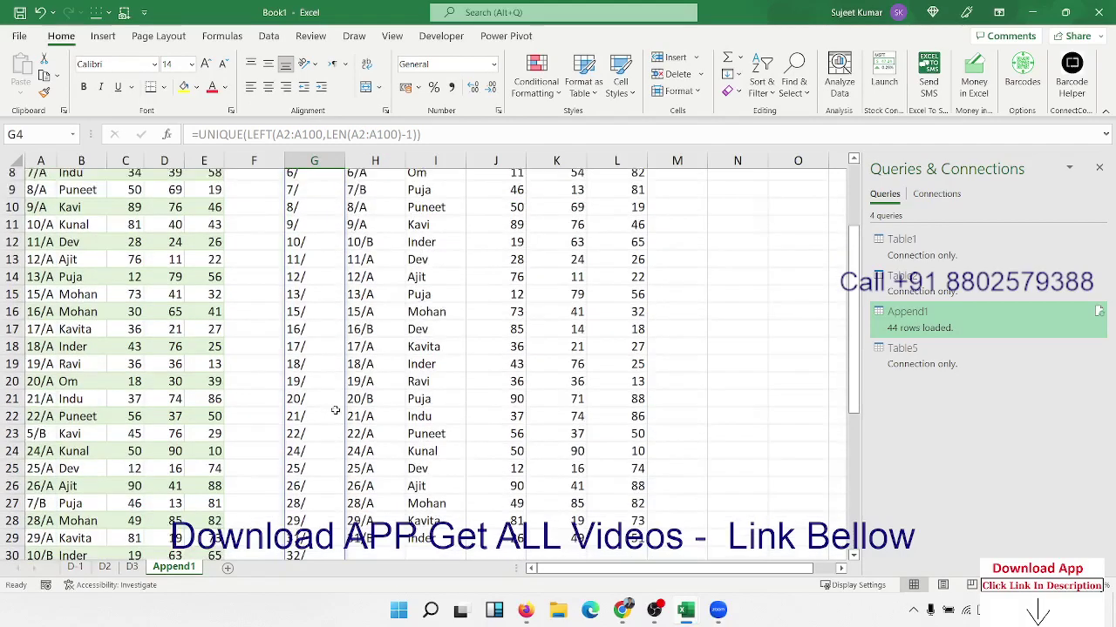
{"action": "scroll", "coordinate": [331, 436], "scroll_direction": "down", "scroll_amount": 3}
{"action": "scroll", "coordinate": [314, 505], "scroll_direction": "down", "scroll_amount": 1}
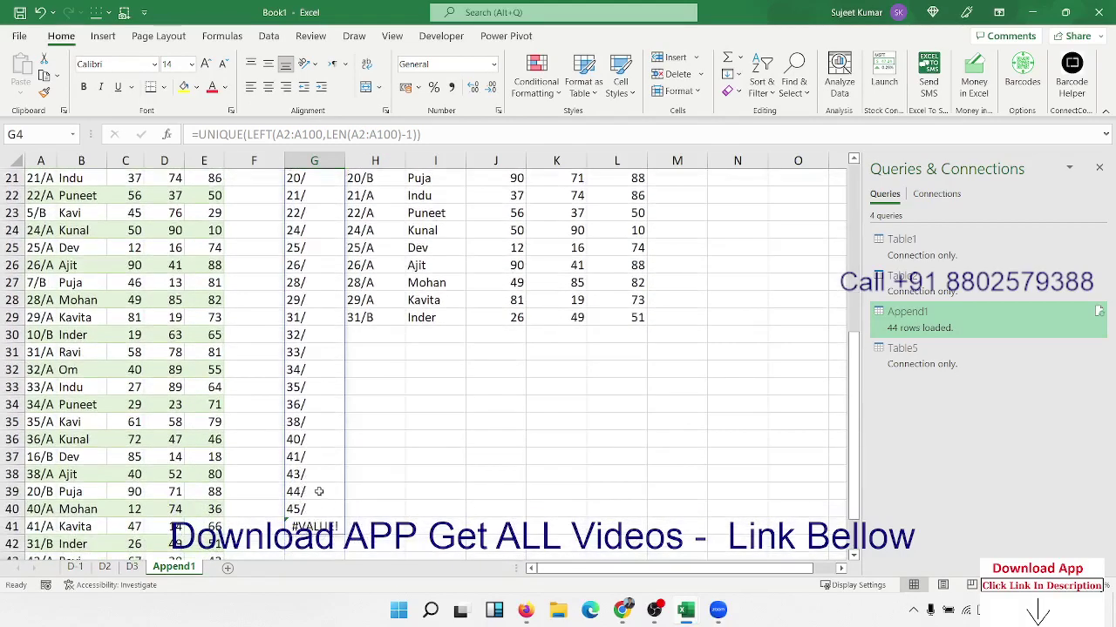
{"action": "scroll", "coordinate": [319, 491], "scroll_direction": "up", "scroll_amount": 7}
{"action": "scroll", "coordinate": [366, 484], "scroll_direction": "down", "scroll_amount": 3}
Fill the IFERROR(VLOOKUP) formulas from row 29 in columns H to L down to row 40
{"action": "scroll", "coordinate": [372, 492], "scroll_direction": "down", "scroll_amount": 3}
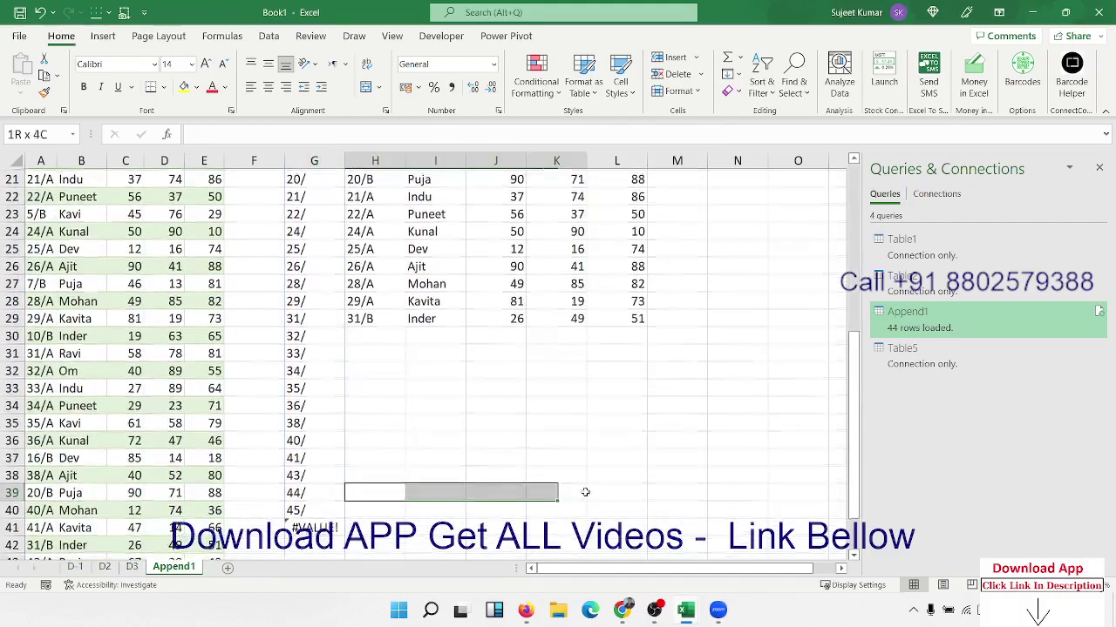
{"action": "mouse_move", "coordinate": [375, 317]}
{"action": "left_mouse_down"}
{"action": "mouse_move", "coordinate": [600, 362]}
{"action": "mouse_move", "coordinate": [615, 508]}
{"action": "left_mouse_up"}
{"action": "key", "text": "ctrl+d"}
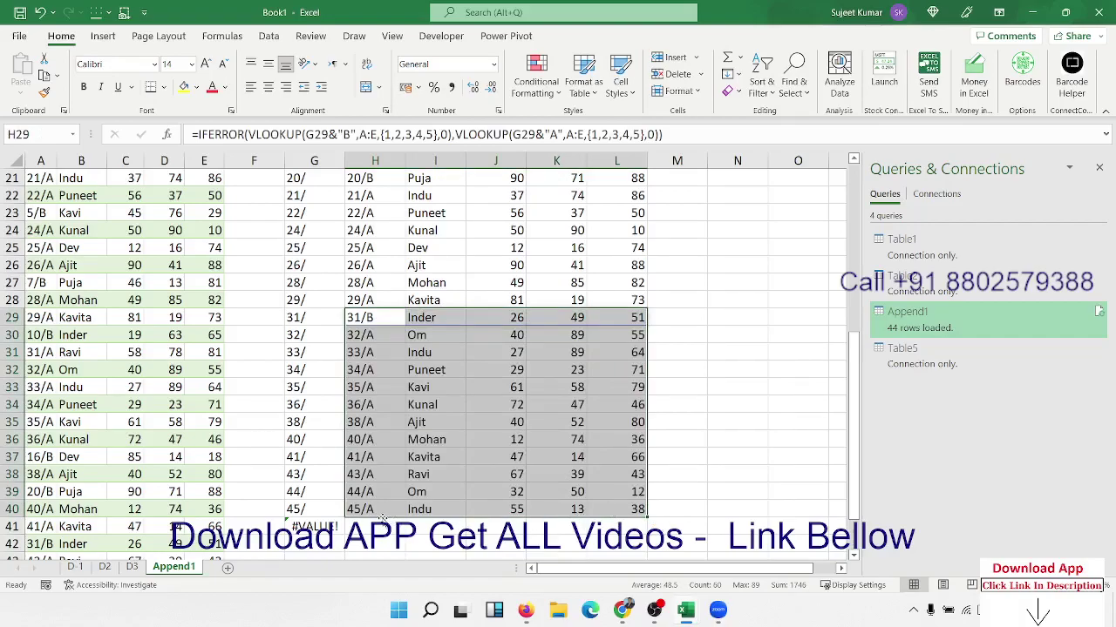
{"action": "scroll", "coordinate": [383, 519], "scroll_direction": "up", "scroll_amount": 6}
{"action": "scroll", "coordinate": [384, 523], "scroll_direction": "up", "scroll_amount": 1}
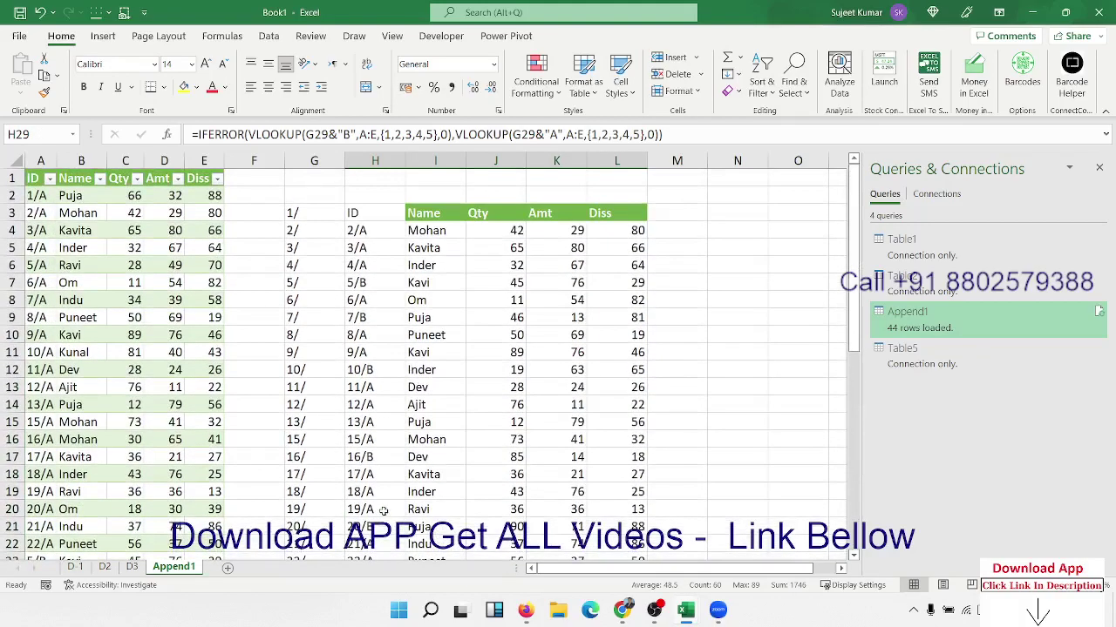
{"action": "scroll", "coordinate": [383, 511], "scroll_direction": "down", "scroll_amount": 7}
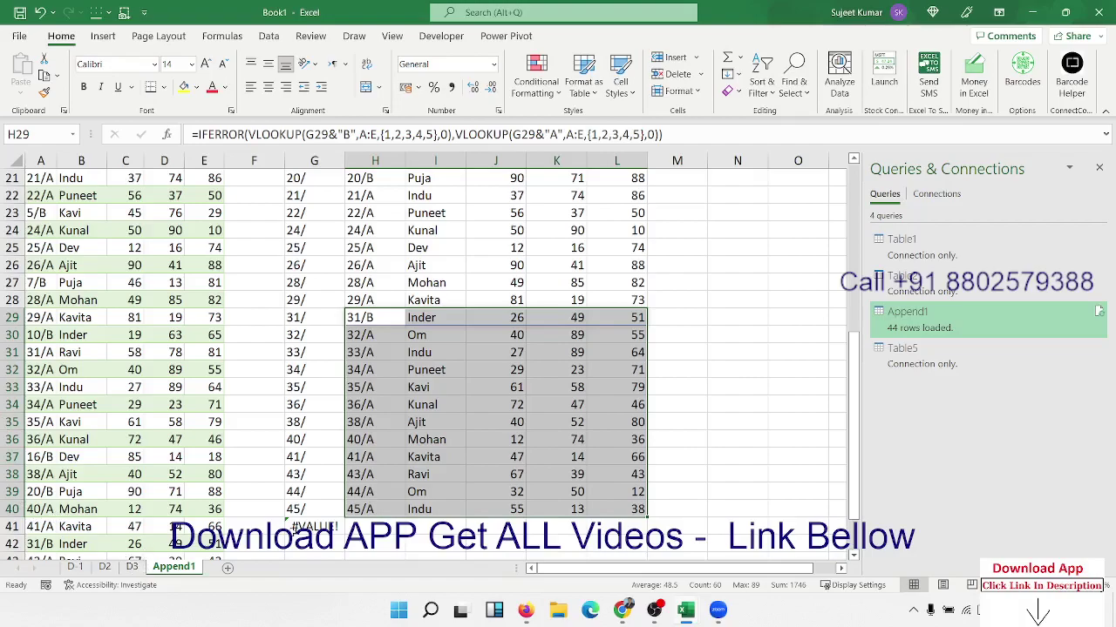
Check the new lookup values and the Om row formula, then select cells beside the ID list's top
{"action": "mouse_move", "coordinate": [913, 331]}
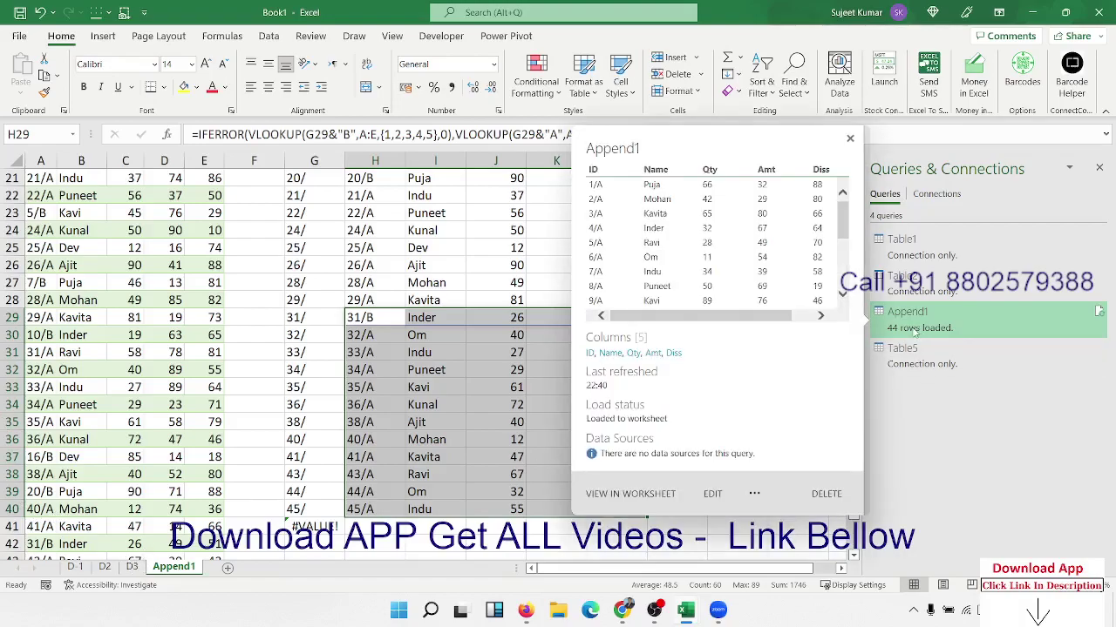
{"action": "left_click", "coordinate": [575, 369]}
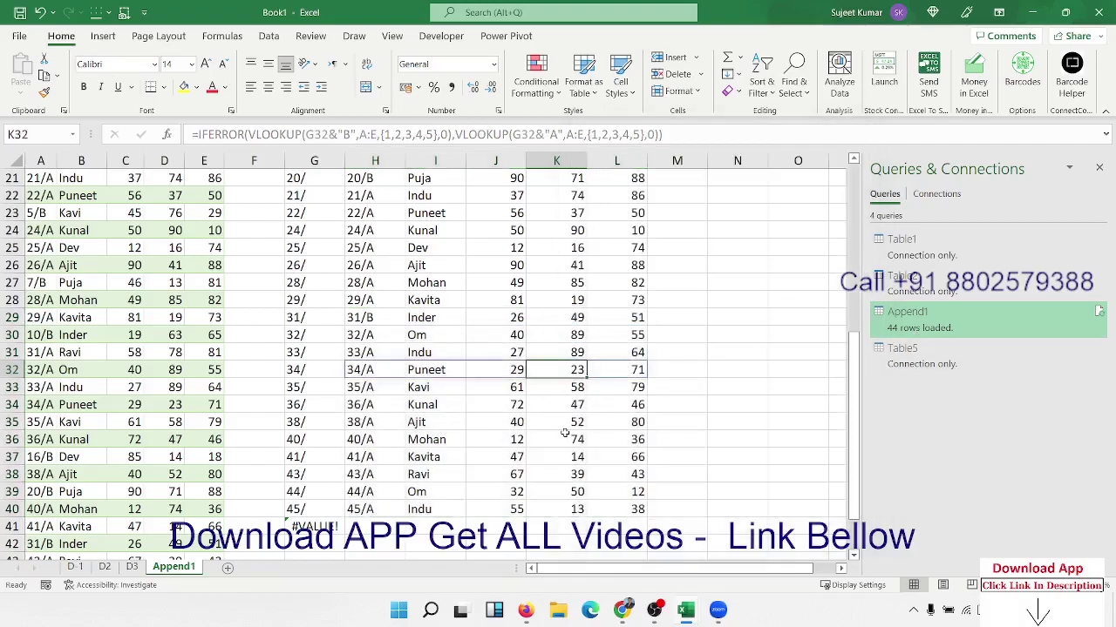
{"action": "scroll", "coordinate": [570, 436], "scroll_direction": "up", "scroll_amount": 7}
{"action": "left_click", "coordinate": [454, 298]}
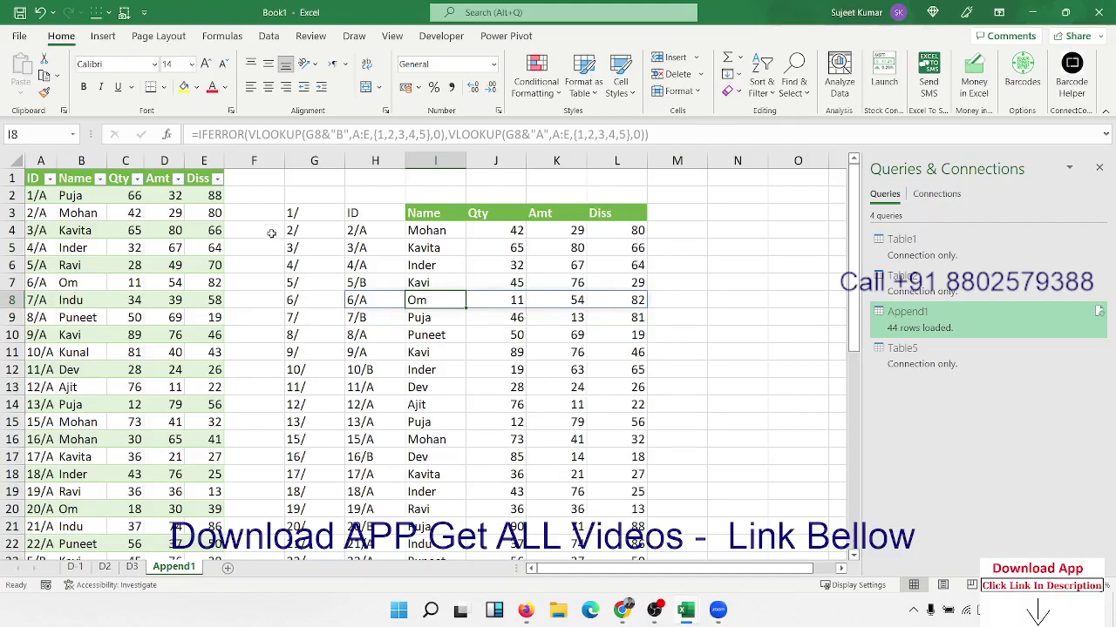
{"action": "left_click_drag", "start_coordinate": [266, 214], "coordinate": [307, 318]}
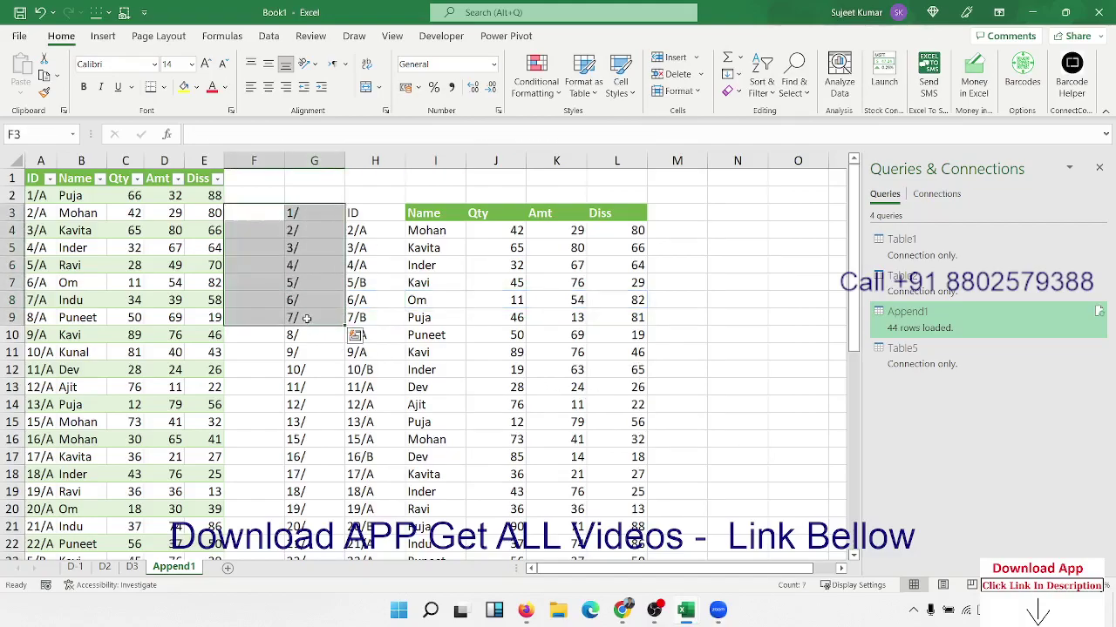